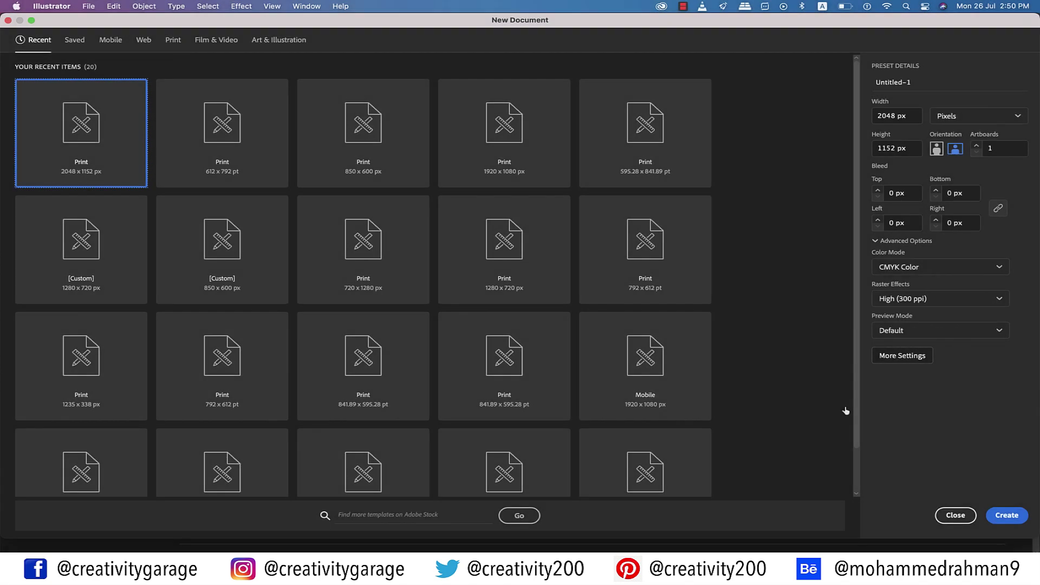
Set the new document's size to 1920 px wide and 1080 px high.
{"action": "left_click", "coordinate": [912, 116]}
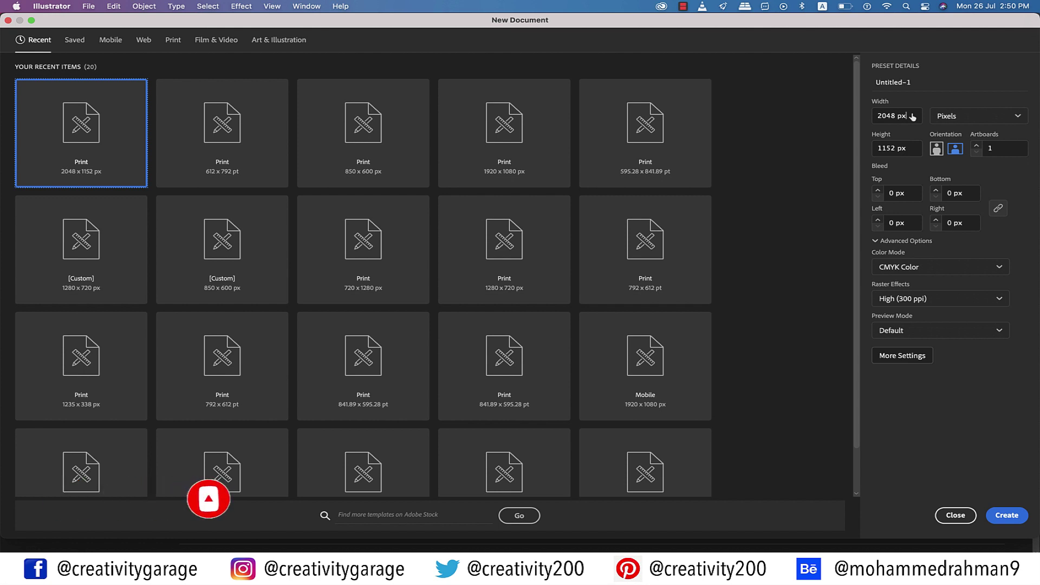
{"action": "left_click_drag", "start_coordinate": [912, 116], "coordinate": [789, 112]}
{"action": "type", "text": "1920"}
{"action": "key", "text": "Tab"}
{"action": "key", "text": "Tab"}
{"action": "type", "text": "108"}
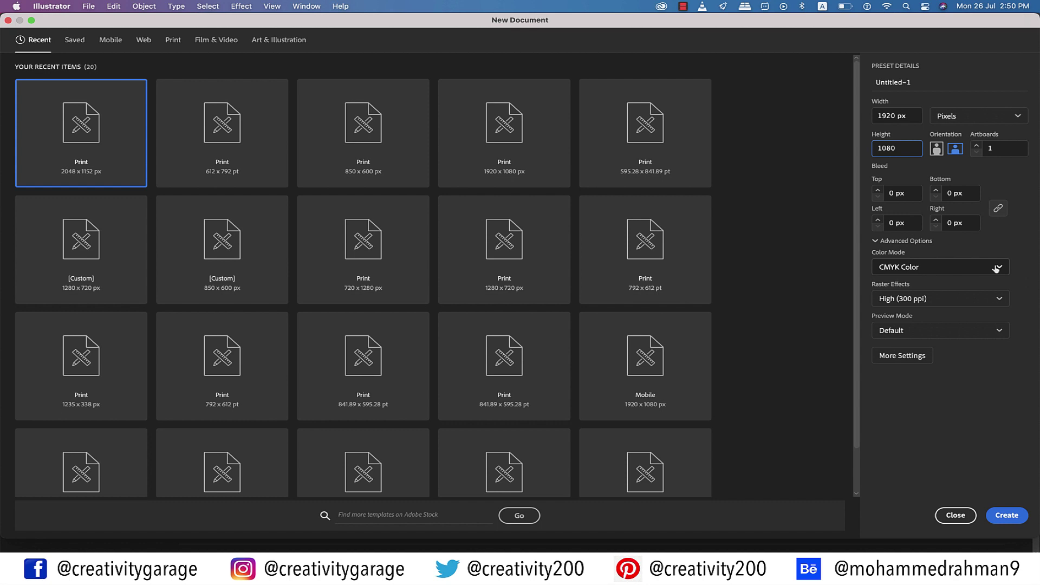
Choose RGB Color as the color mode with High (300 ppi) raster effects, and create the document.
{"action": "left_click", "coordinate": [995, 268]}
{"action": "left_click", "coordinate": [929, 289]}
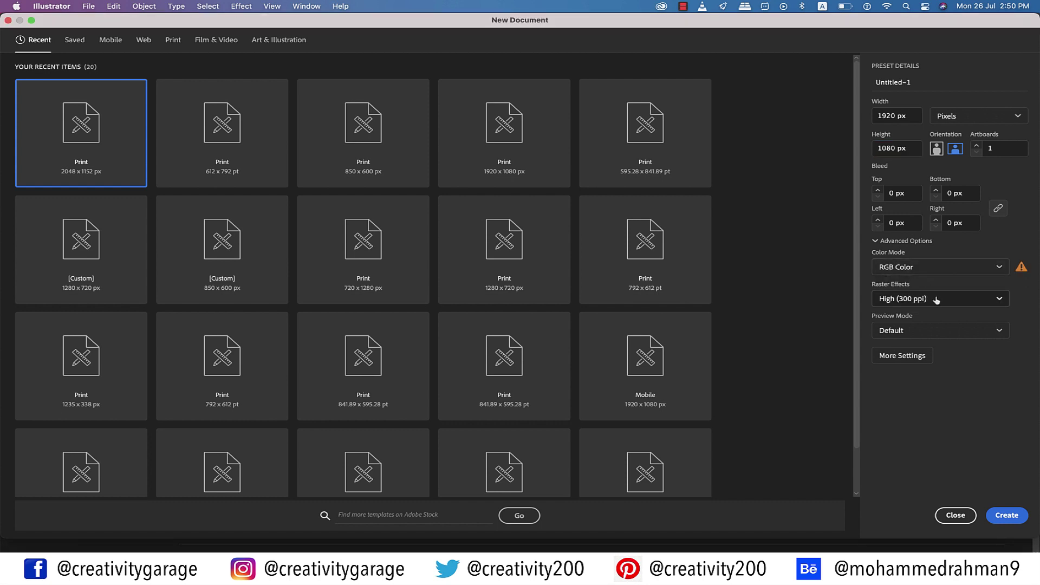
{"action": "left_click", "coordinate": [937, 300]}
{"action": "left_click", "coordinate": [894, 350]}
{"action": "left_click", "coordinate": [1018, 519]}
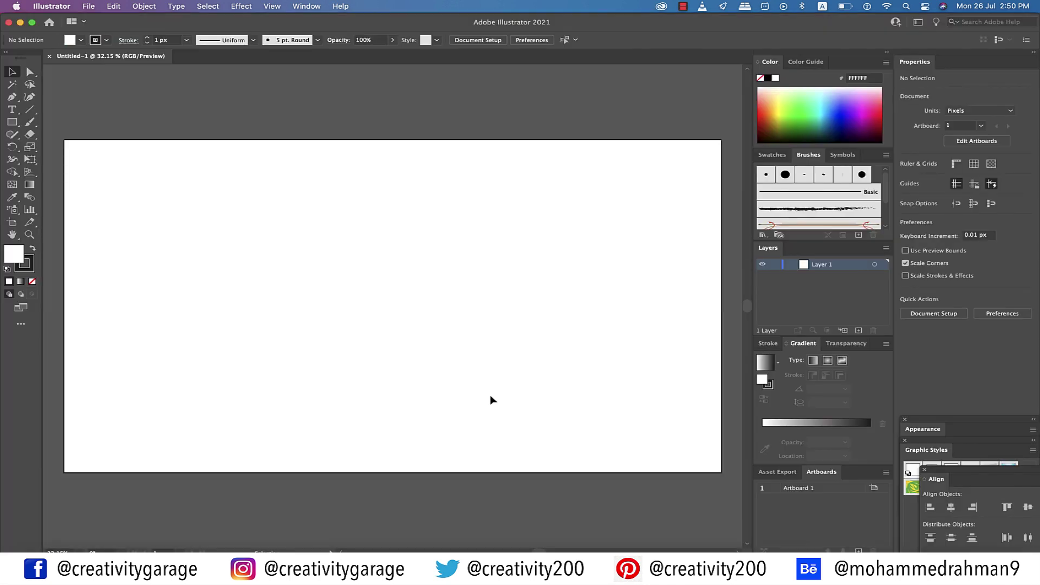
Cover the whole artboard with a 1920 x 1080 px rectangle and fill it with color F9EDF9.
{"action": "key", "text": "m"}
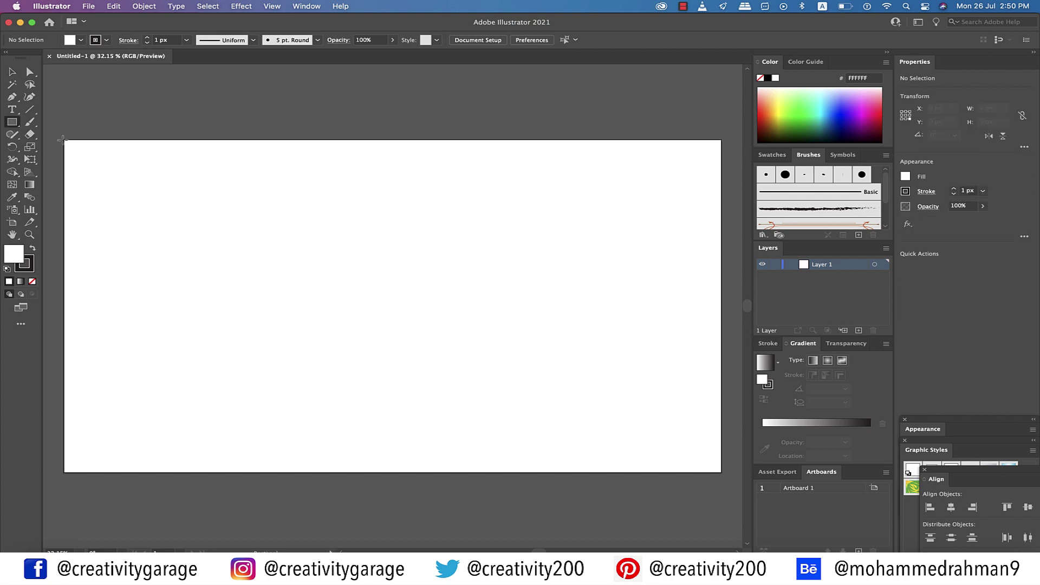
{"action": "left_click_drag", "start_coordinate": [61, 139], "coordinate": [723, 472]}
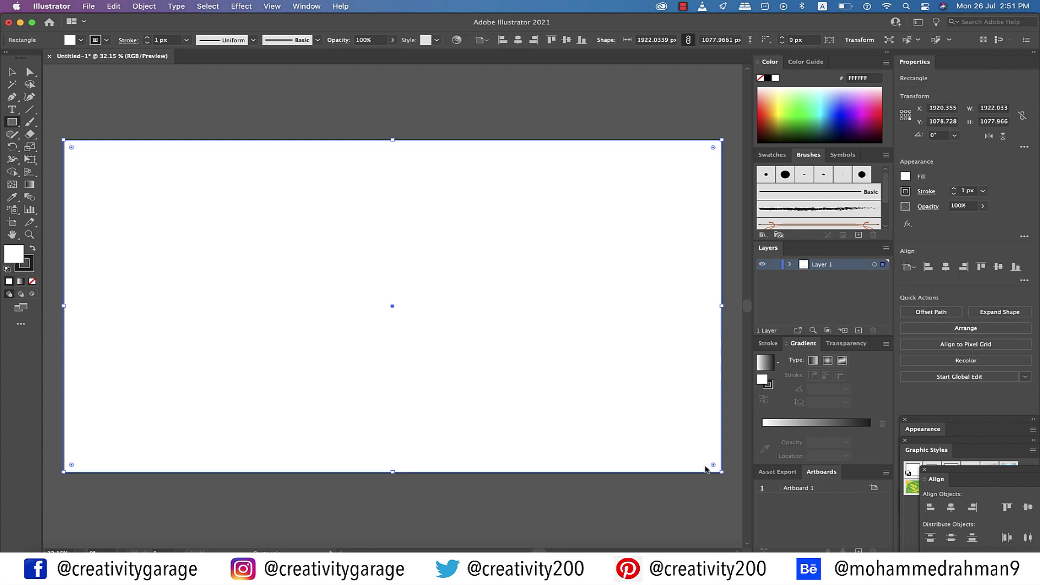
{"action": "double_click", "coordinate": [19, 259]}
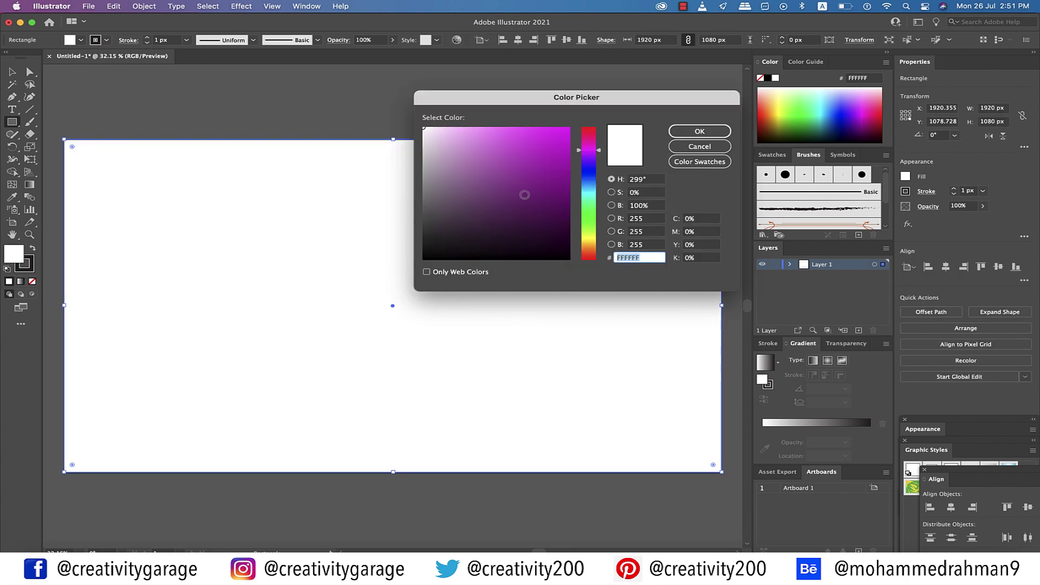
{"action": "type", "text": "F9EDF9"}
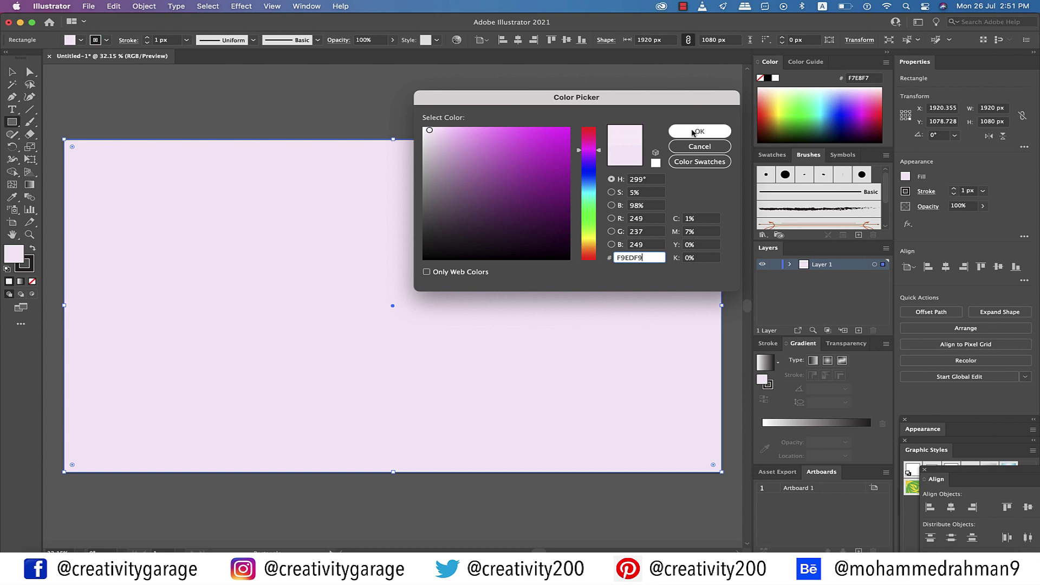
{"action": "left_click", "coordinate": [695, 131]}
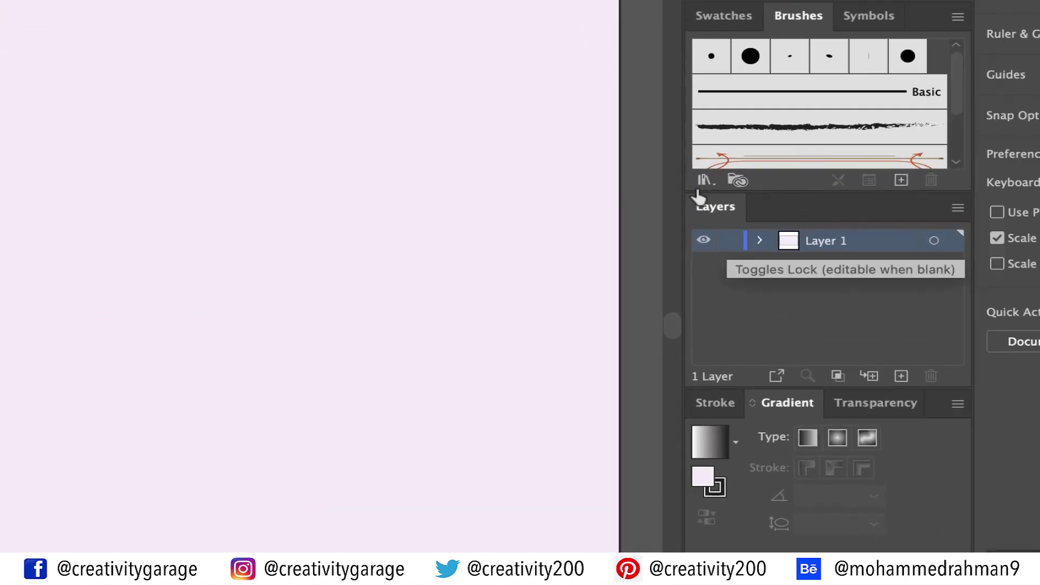
Lock Layer 1 with the background rectangle and add a new layer above it.
{"action": "left_click", "coordinate": [726, 240]}
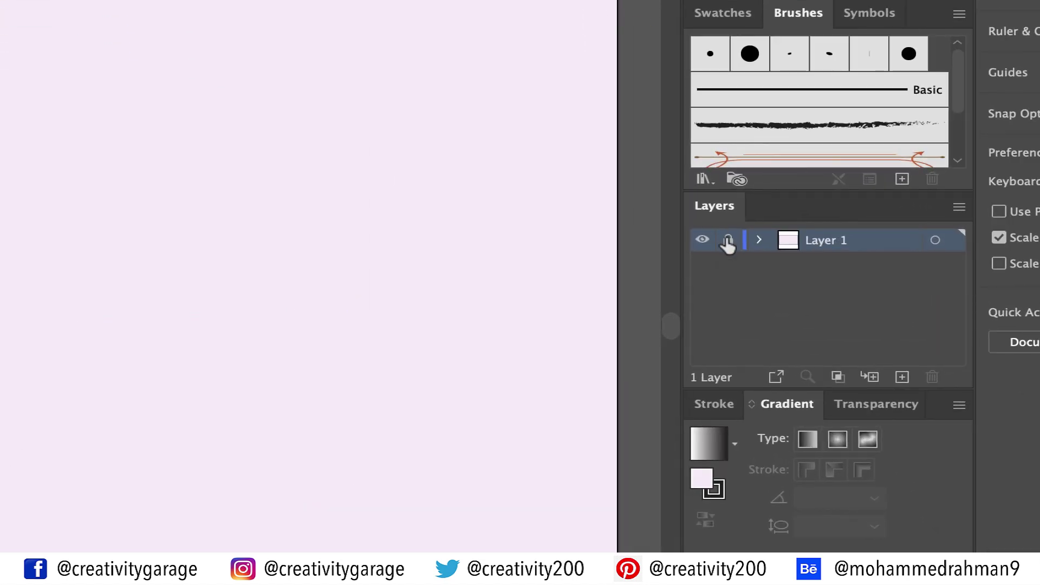
{"action": "left_click", "coordinate": [901, 376]}
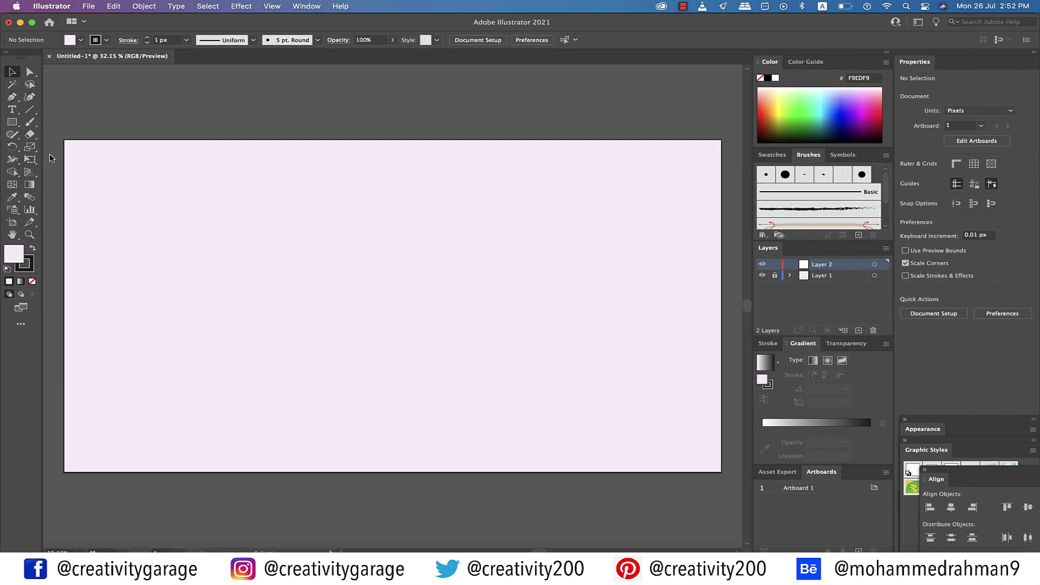
Add the text LAYER on the new layer in Poppins Black at a size of 200 px.
{"action": "left_click", "coordinate": [11, 109]}
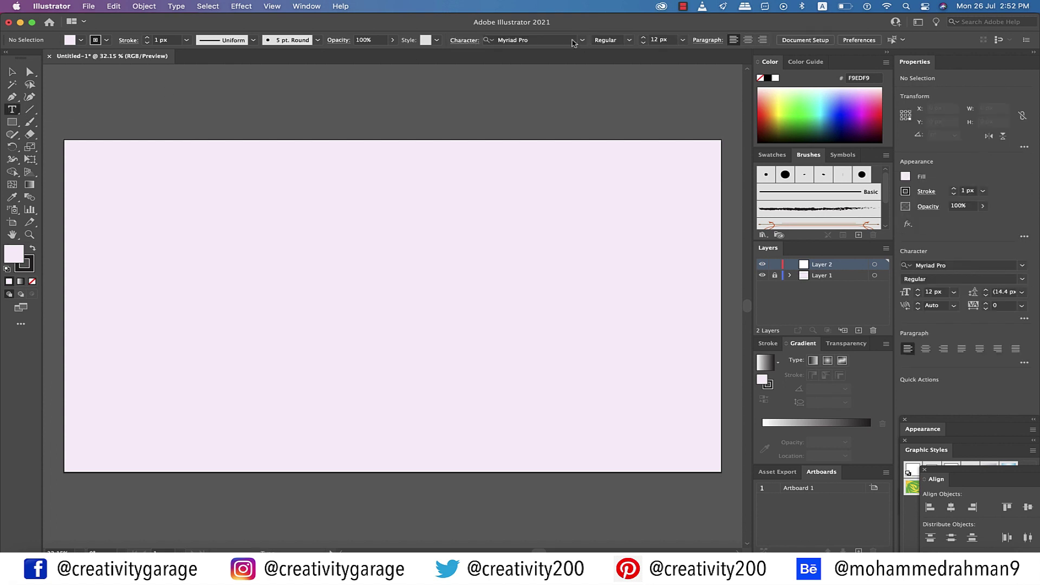
{"action": "left_click", "coordinate": [567, 40]}
{"action": "type", "text": "po"}
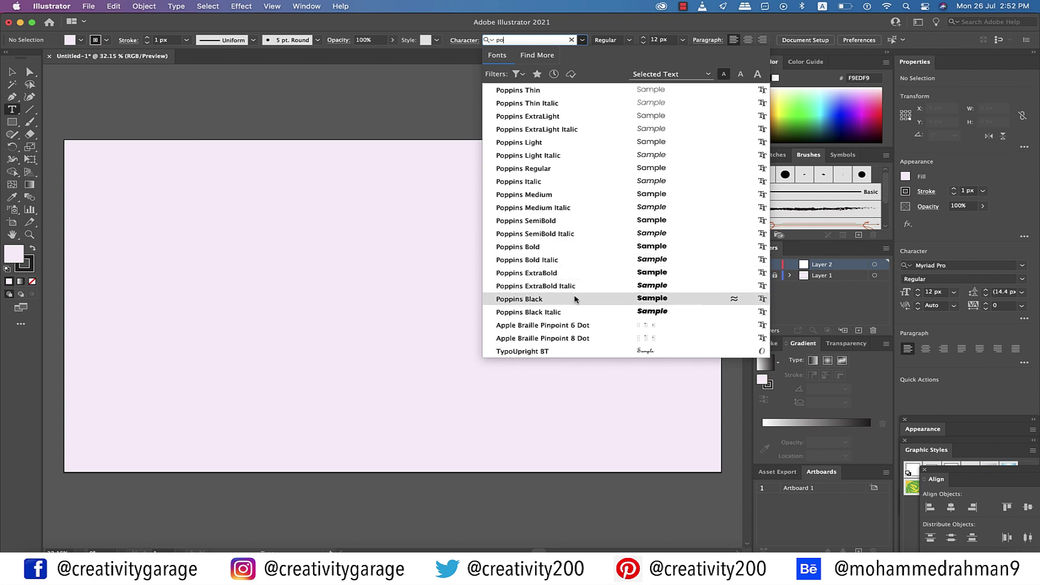
{"action": "left_click", "coordinate": [575, 299]}
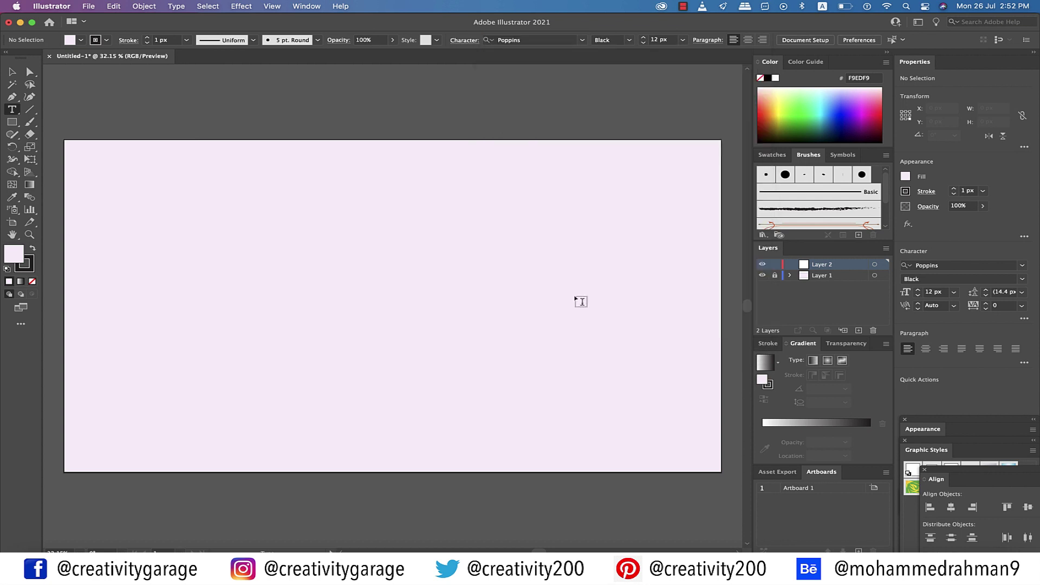
{"action": "left_click", "coordinate": [658, 40]}
{"action": "type", "text": "200"}
{"action": "key", "text": "Return"}
{"action": "left_click", "coordinate": [127, 289]}
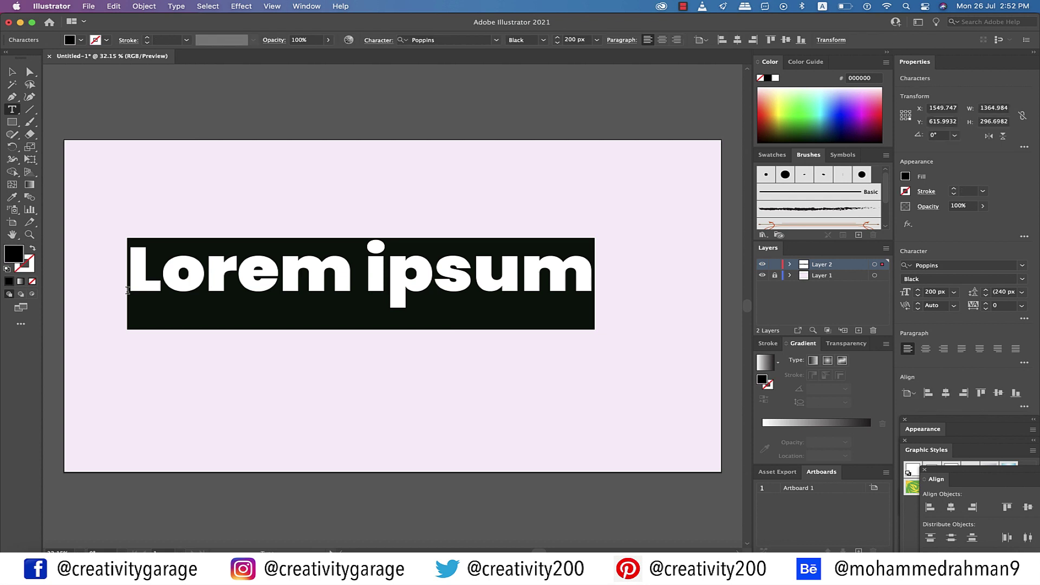
{"action": "type", "text": "LAYER"}
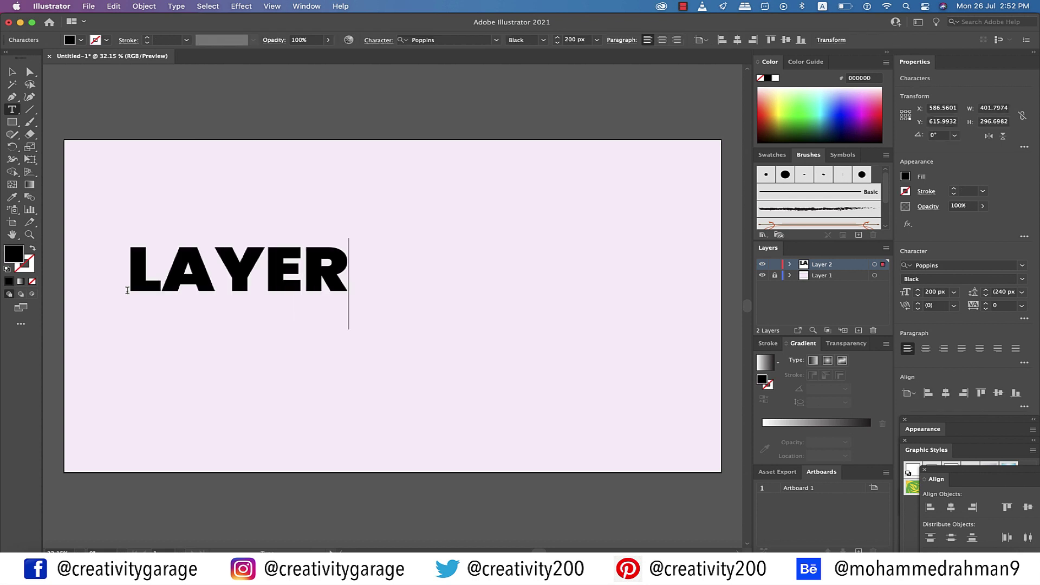
{"action": "key", "text": "Escape"}
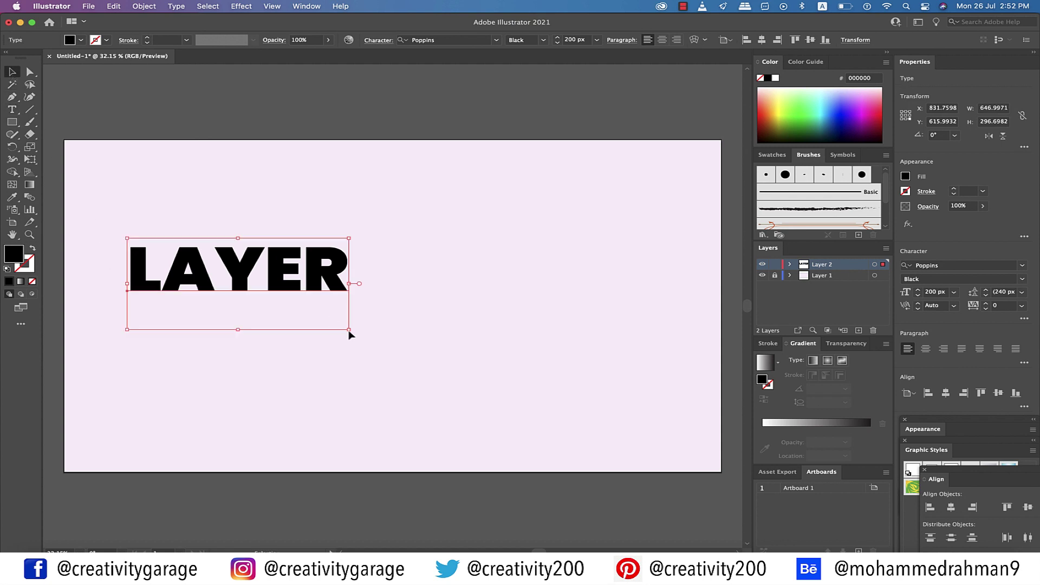
Enlarge the LAYER text proportionally to a font size of about 464 px and center it horizontally on the artboard.
{"action": "left_click_drag", "start_coordinate": [349, 330], "coordinate": [350, 333]}
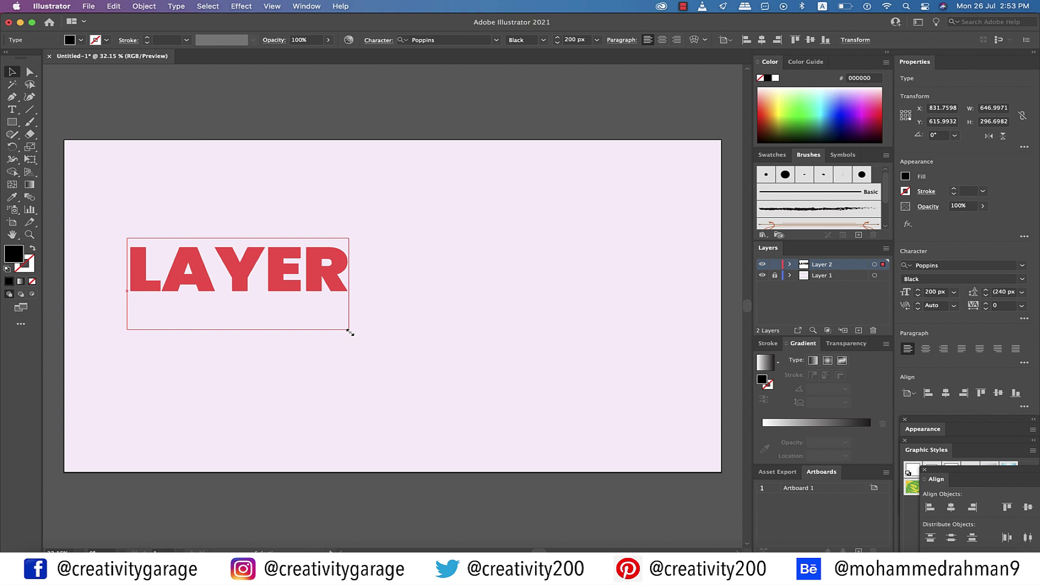
{"action": "left_click_drag", "start_coordinate": [351, 332], "coordinate": [645, 476]}
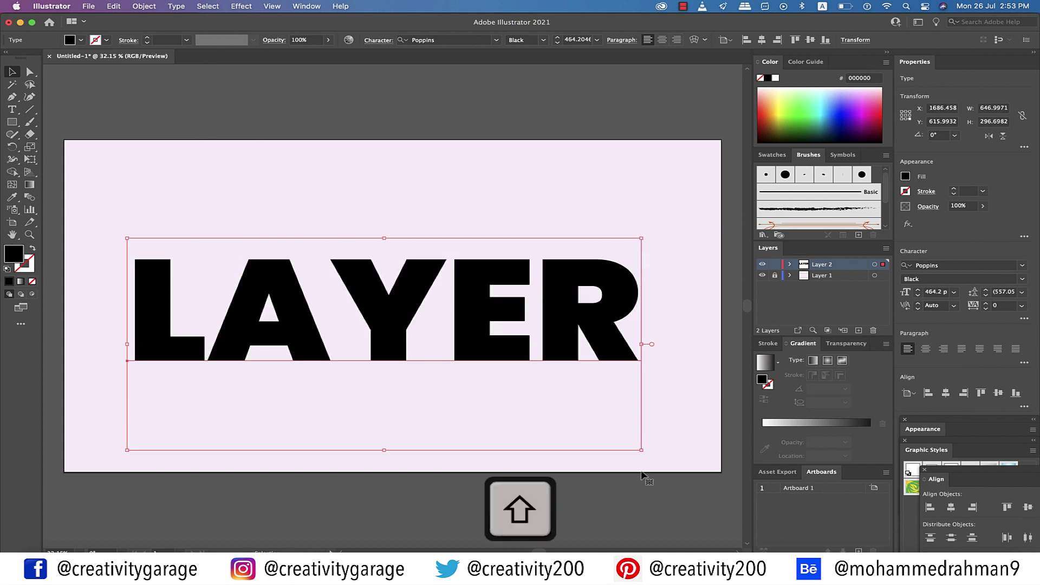
{"action": "left_click_drag", "start_coordinate": [511, 336], "coordinate": [505, 306]}
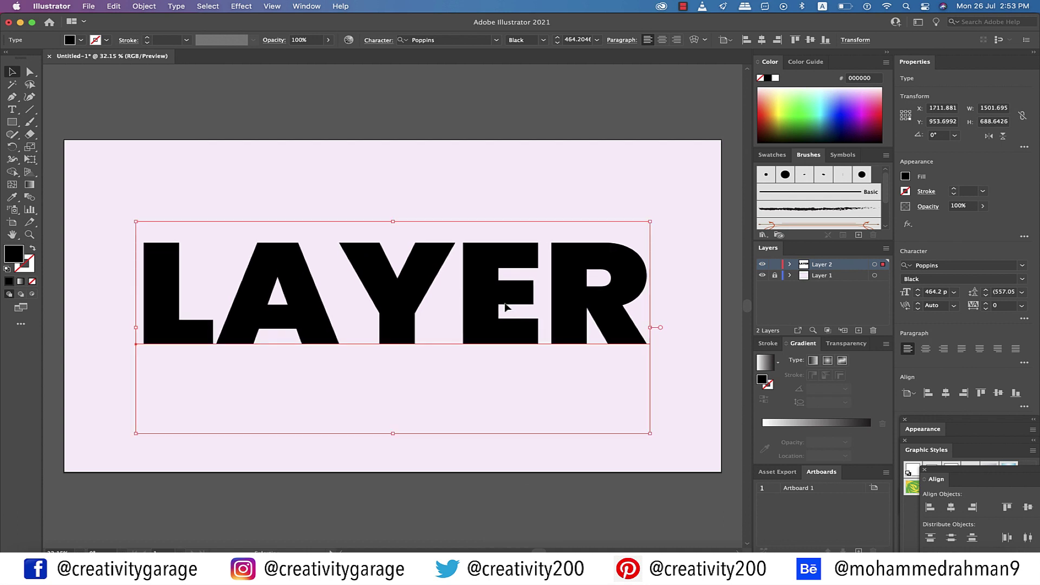
{"action": "left_click", "coordinate": [762, 39]}
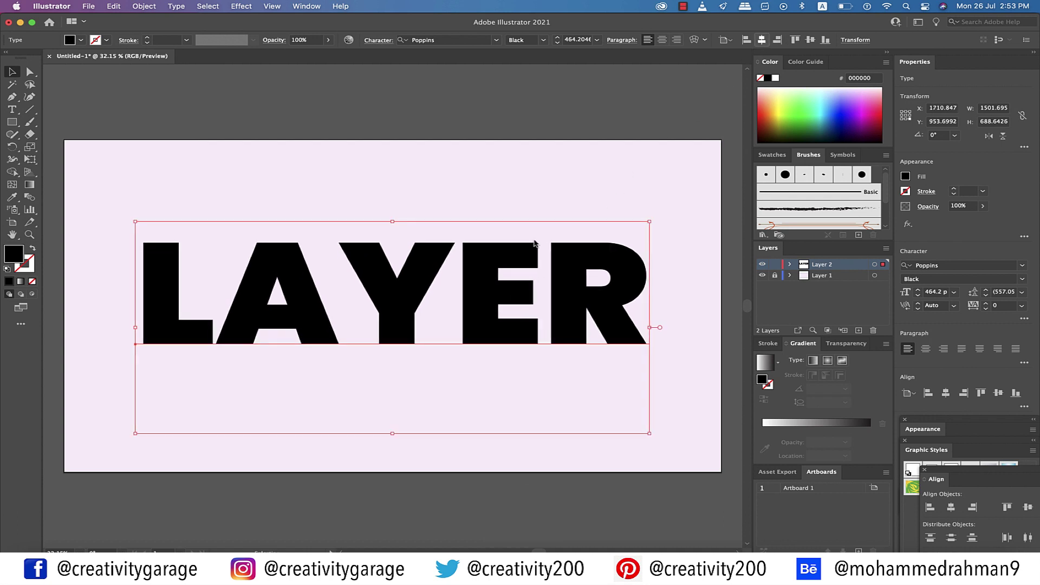
Duplicate the LAYER text in front, move the copy above the original and reduce it to the letter L.
{"action": "key", "text": "super+c"}
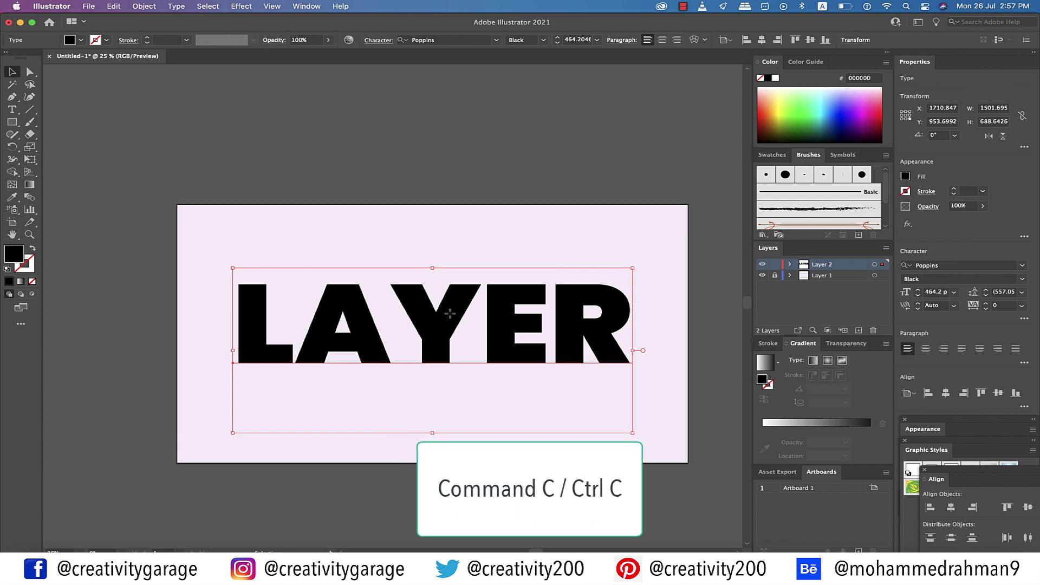
{"action": "key", "text": "super+f"}
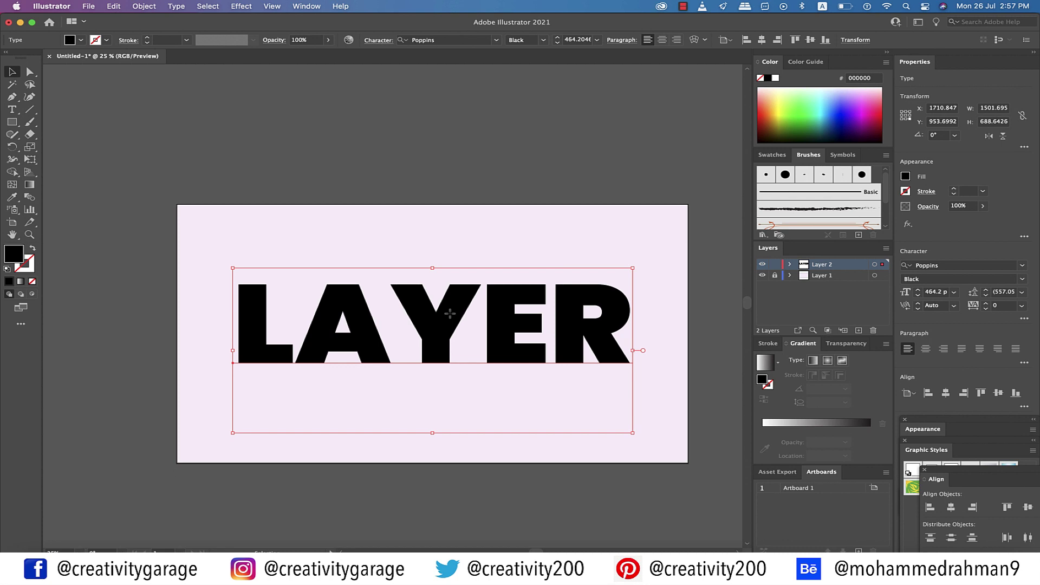
{"action": "left_click_drag", "start_coordinate": [449, 313], "coordinate": [443, 189]}
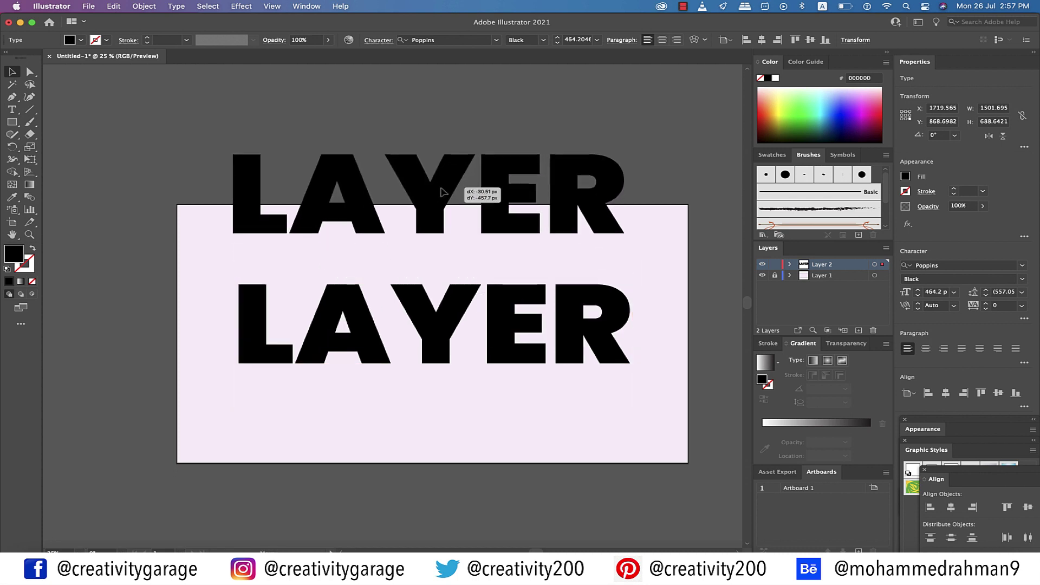
{"action": "double_click", "coordinate": [345, 197]}
{"action": "key", "text": "BackSpace"}
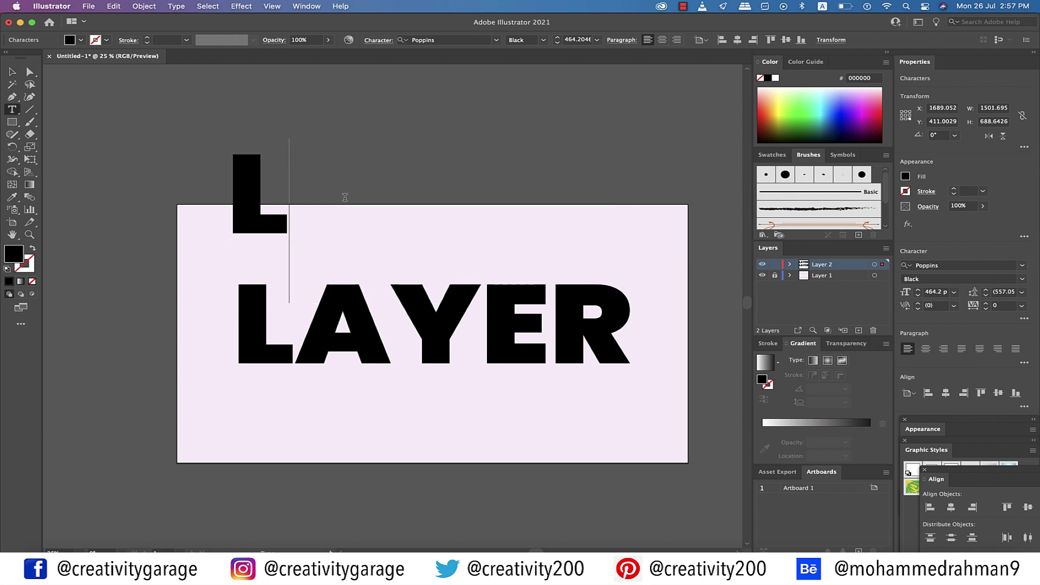
{"action": "left_click", "coordinate": [9, 72]}
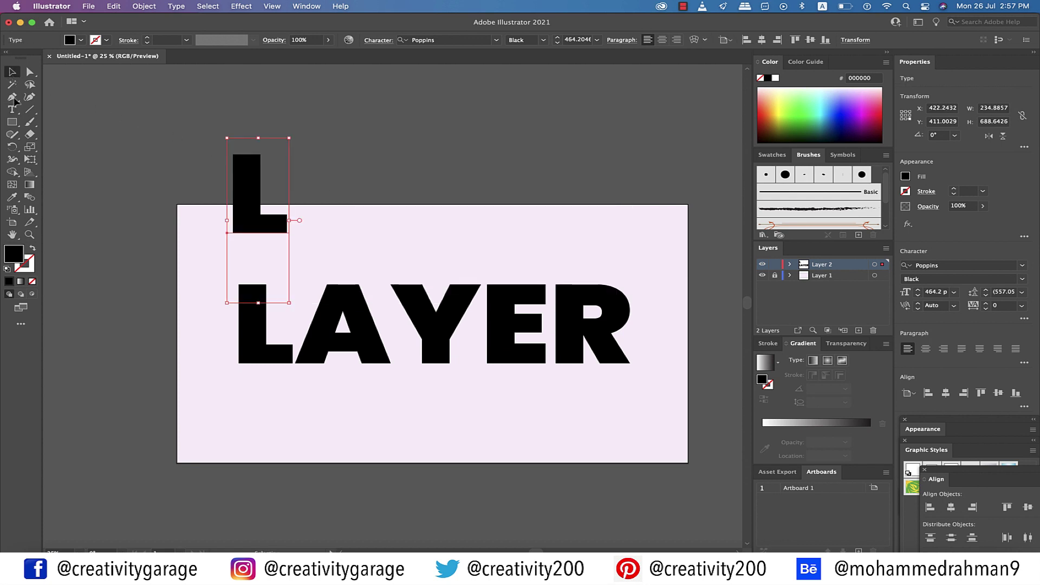
Fill the separate L with FFFFFF and place it exactly over the L of the black LAYER text.
{"action": "double_click", "coordinate": [16, 254]}
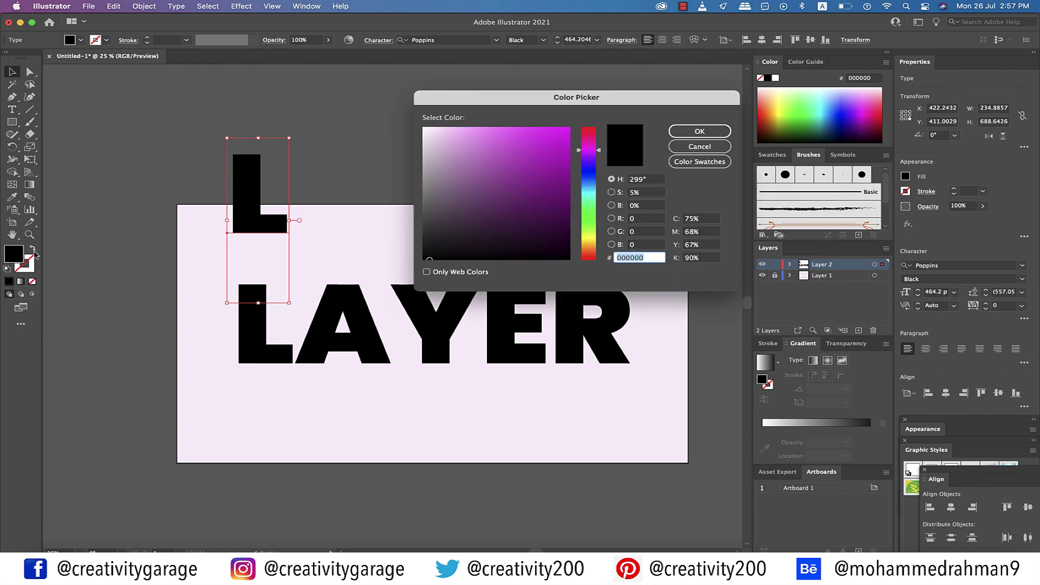
{"action": "type", "text": "FFFFFF"}
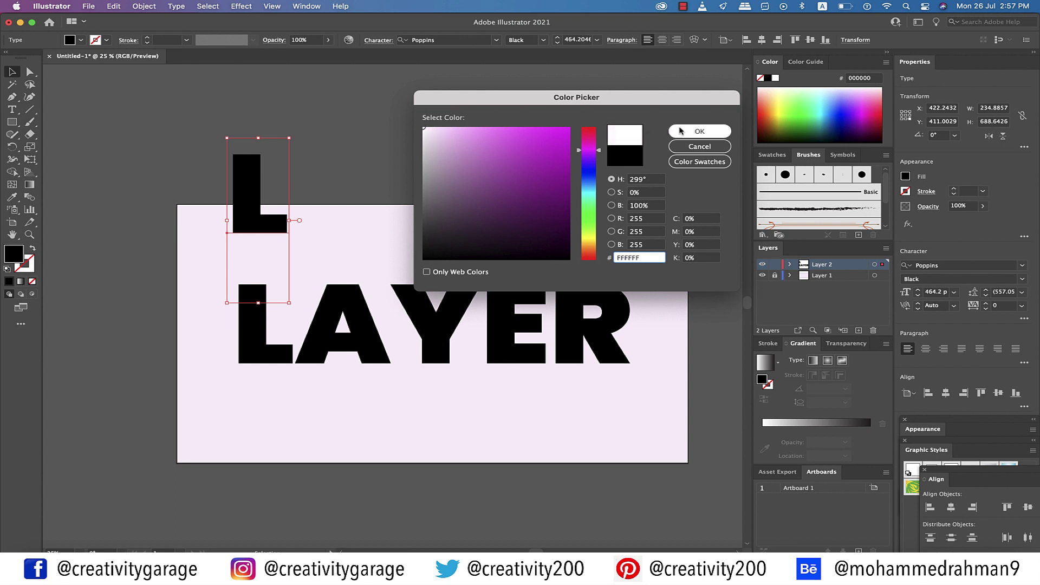
{"action": "left_click", "coordinate": [697, 132]}
{"action": "left_click_drag", "start_coordinate": [251, 223], "coordinate": [252, 355]}
{"action": "left_click", "coordinate": [353, 186]}
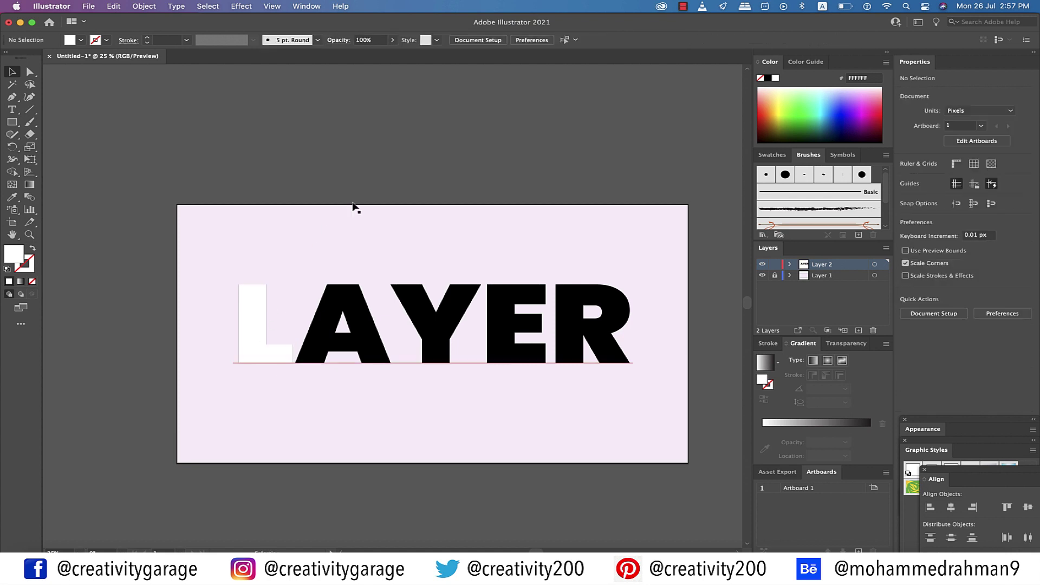
Copy and paste the black LAYER text, move the copy above the original and reduce it to the letter A.
{"action": "left_click", "coordinate": [351, 332]}
{"action": "key", "text": "a"}
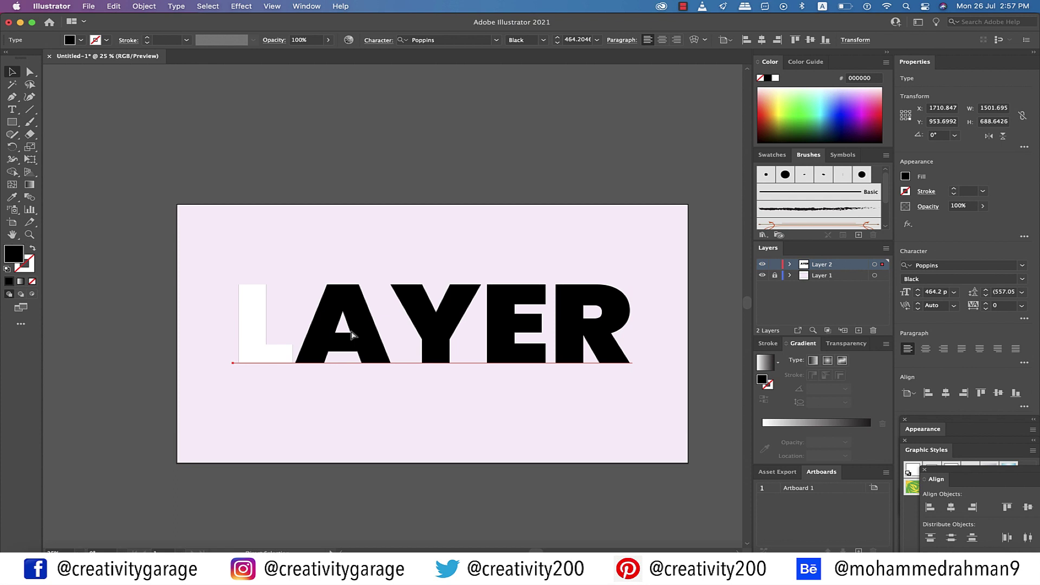
{"action": "key", "text": "super+c"}
{"action": "key", "text": "super+v"}
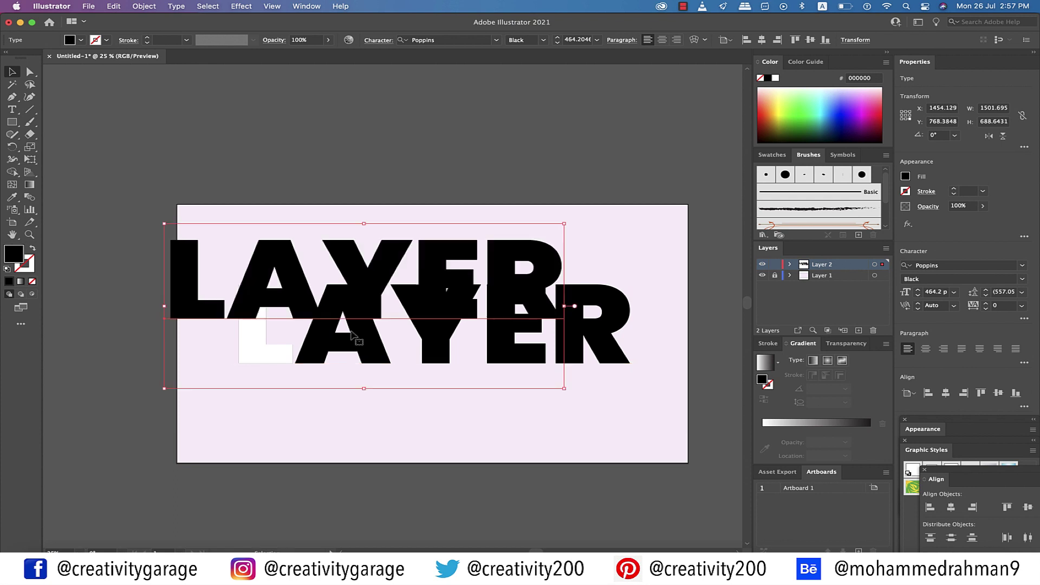
{"action": "left_click_drag", "start_coordinate": [378, 299], "coordinate": [433, 209]}
{"action": "key", "text": "t"}
{"action": "left_click_drag", "start_coordinate": [228, 189], "coordinate": [575, 225]}
{"action": "key", "text": "BackSpace"}
{"action": "key", "text": "BackSpace"}
{"action": "left_click", "coordinate": [12, 72]}
Fill the separate A with FFFFFF and place it exactly over the A of the black LAYER text.
{"action": "double_click", "coordinate": [14, 253]}
{"action": "left_click", "coordinate": [424, 127]}
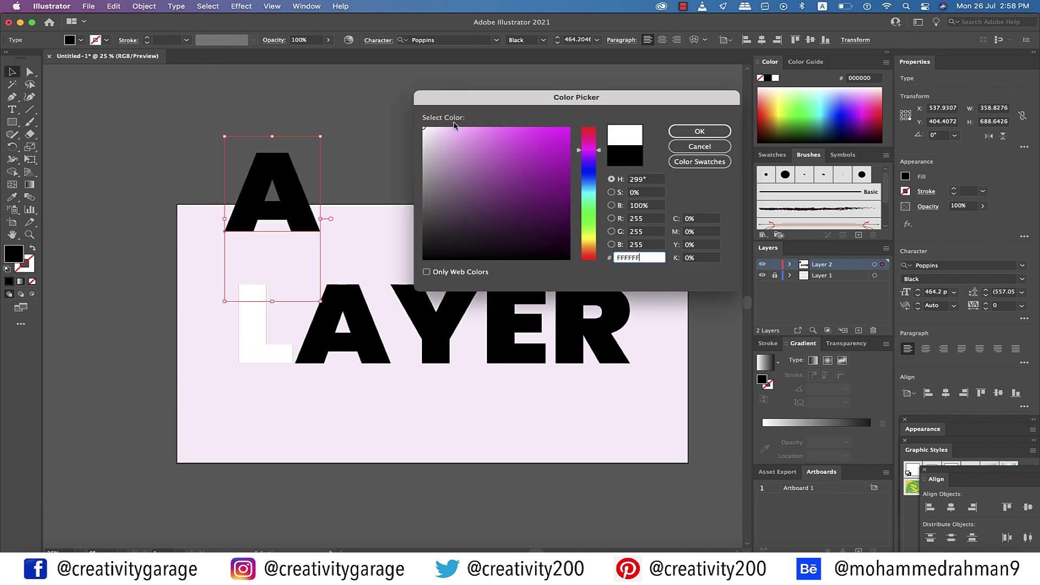
{"action": "left_click", "coordinate": [699, 131]}
{"action": "left_click_drag", "start_coordinate": [295, 176], "coordinate": [367, 325]}
{"action": "key", "text": "ctrl+="}
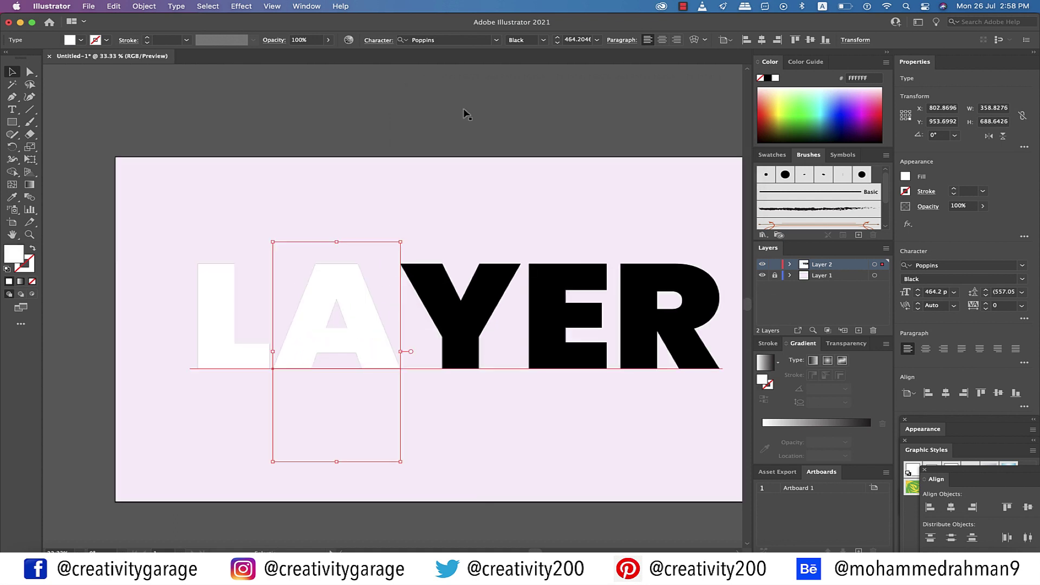
Paste another LAYER copy, reduce it to a Y filled with FFFFFF and place it over the original Y.
{"action": "key", "text": "ctrl+v"}
{"action": "double_click", "coordinate": [14, 253]}
{"action": "left_click", "coordinate": [424, 128]}
{"action": "left_click", "coordinate": [699, 132]}
{"action": "left_click_drag", "start_coordinate": [214, 135], "coordinate": [530, 299]}
{"action": "key", "text": "ctrl+="}
{"action": "key", "text": "ctrl+="}
{"action": "key", "text": "ctrl+minus"}
{"action": "key", "text": "ctrl+minus"}
Paste another copy of the black LAYER text and reduce it to the letter E.
{"action": "key", "text": "ctrl+v"}
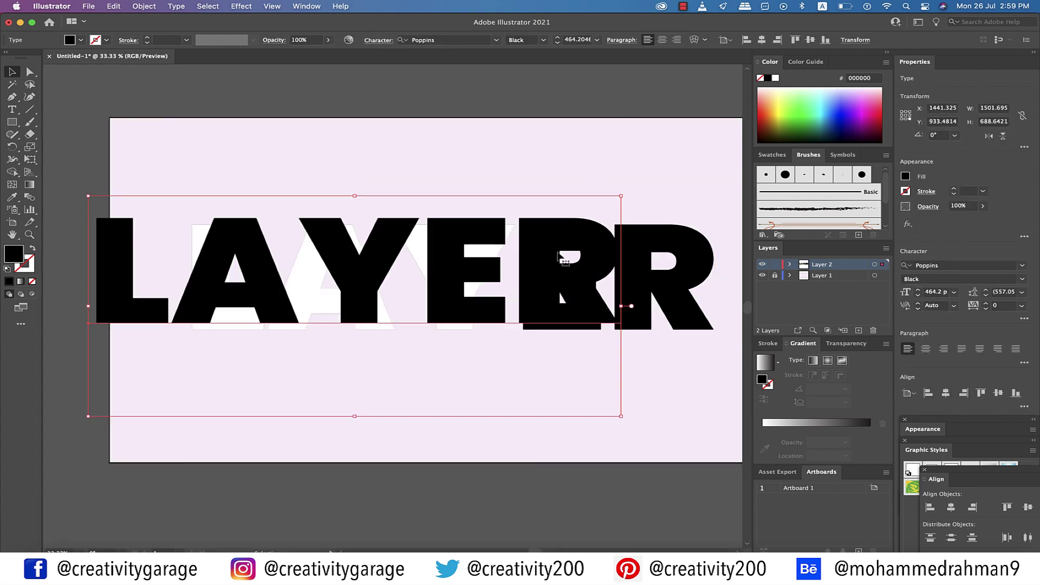
{"action": "key", "text": "BackSpace"}
{"action": "key", "text": "BackSpace"}
{"action": "key", "text": "BackSpace"}
{"action": "key", "text": "BackSpace"}
{"action": "key", "text": "Escape"}
Fill the separate E with FFFFFF and place it exactly over the E of the black LAYER text.
{"action": "left_click", "coordinate": [774, 78]}
{"action": "left_click_drag", "start_coordinate": [184, 163], "coordinate": [562, 272]}
{"action": "key", "text": "ctrl+="}
{"action": "key", "text": "ctrl+="}
{"action": "key", "text": "ctrl+="}
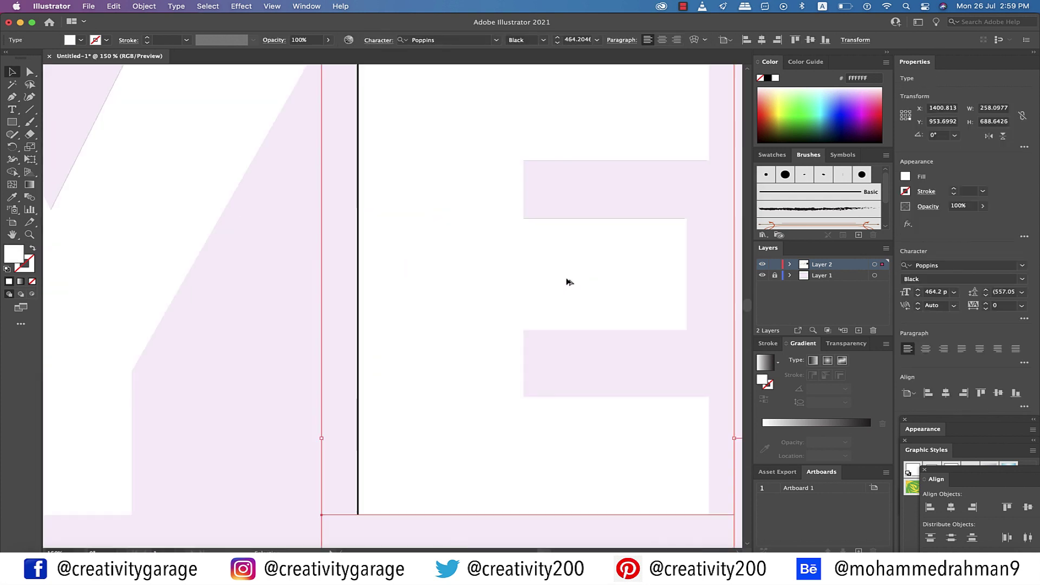
Paste one more copy of the black LAYER text and reduce it to the letter R.
{"action": "key", "text": "ctrl+minus"}
{"action": "key", "text": "ctrl+minus"}
{"action": "key", "text": "ctrl+minus"}
{"action": "key", "text": "ctrl+minus"}
{"action": "key", "text": "ctrl+v"}
{"action": "key", "text": "BackSpace"}
{"action": "key", "text": "BackSpace"}
{"action": "key", "text": "BackSpace"}
{"action": "key", "text": "BackSpace"}
{"action": "key", "text": "Escape"}
Fill the separate R with FFFFFF and place it exactly over the R of the black LAYER text.
{"action": "double_click", "coordinate": [13, 253]}
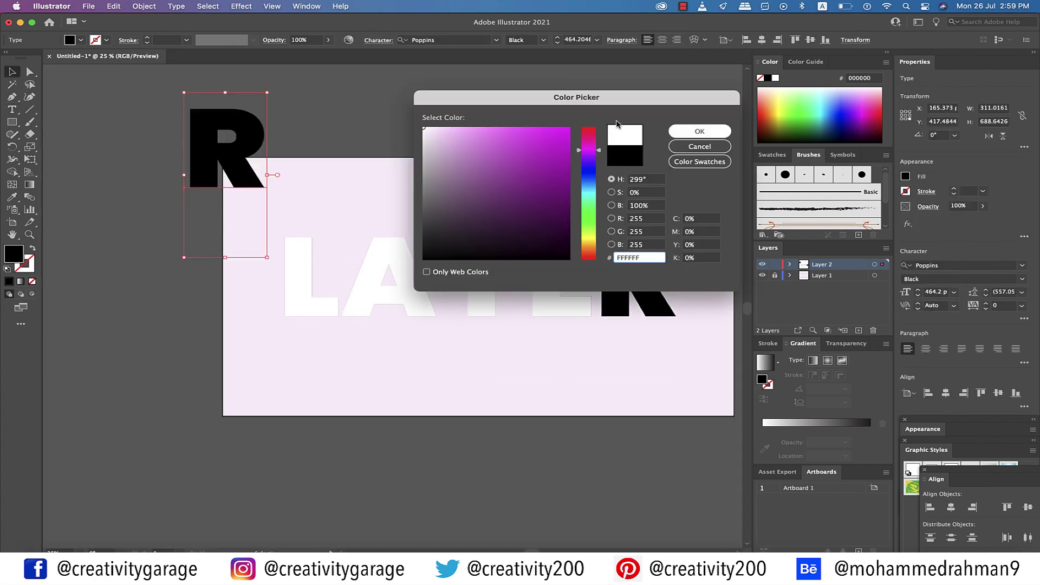
{"action": "left_click", "coordinate": [425, 128]}
{"action": "left_click", "coordinate": [700, 132]}
{"action": "left_click_drag", "start_coordinate": [247, 138], "coordinate": [659, 267]}
{"action": "key", "text": "ctrl+="}
{"action": "key", "text": "ctrl+="}
{"action": "key", "text": "ctrl+="}
{"action": "key", "text": "ctrl+shift+a"}
Delete the original black LAYER text object from Layer 2, keeping the five separate white letters.
{"action": "key", "text": "ctrl+minus"}
{"action": "key", "text": "ctrl+minus"}
{"action": "key", "text": "ctrl+minus"}
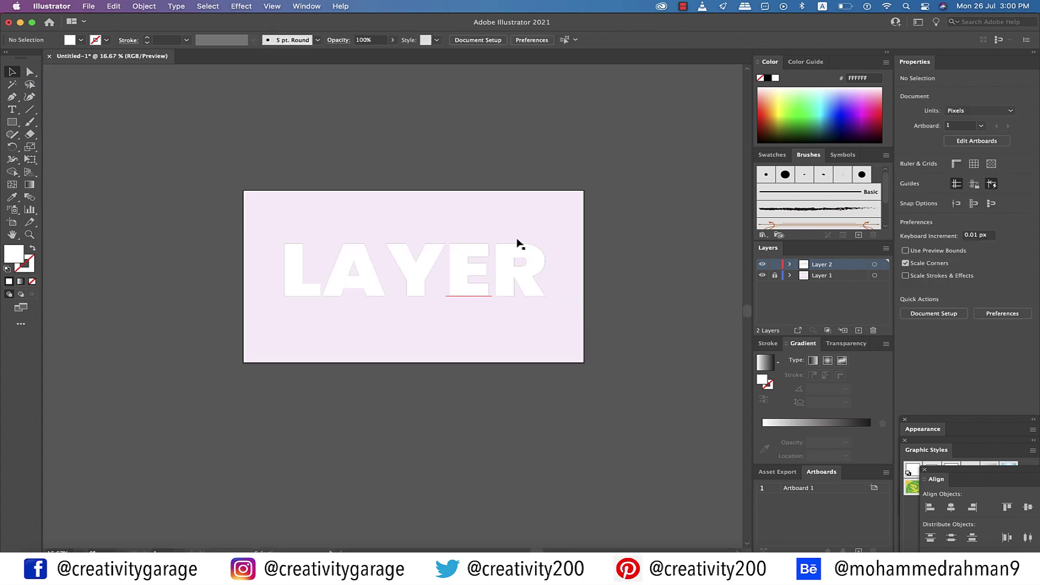
{"action": "scroll", "coordinate": [542, 216], "scroll_direction": "right", "scroll_amount": 3}
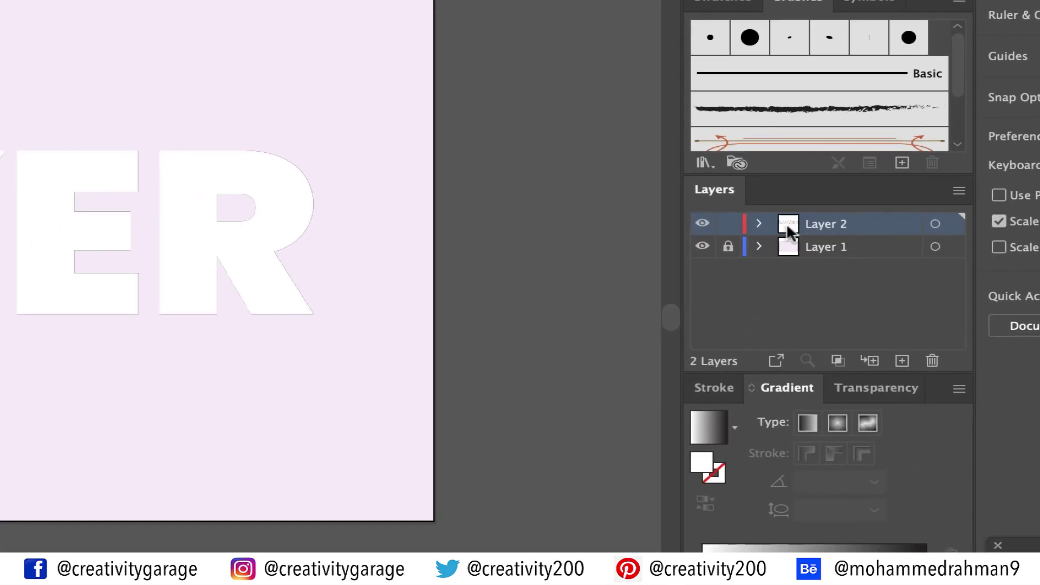
{"action": "left_click", "coordinate": [759, 223]}
{"action": "scroll", "coordinate": [857, 314], "scroll_direction": "down", "scroll_amount": 2}
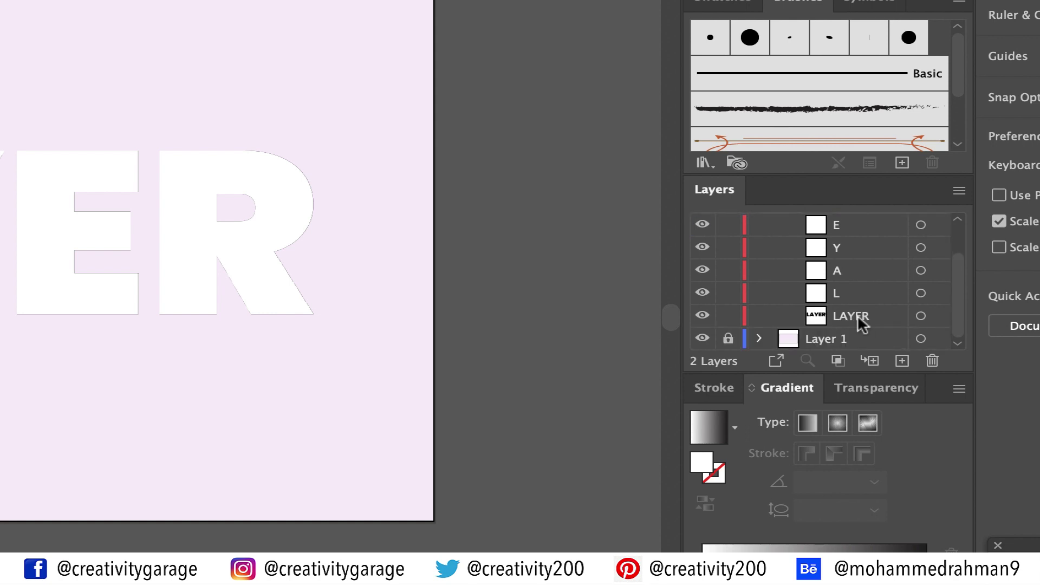
{"action": "left_click", "coordinate": [857, 314]}
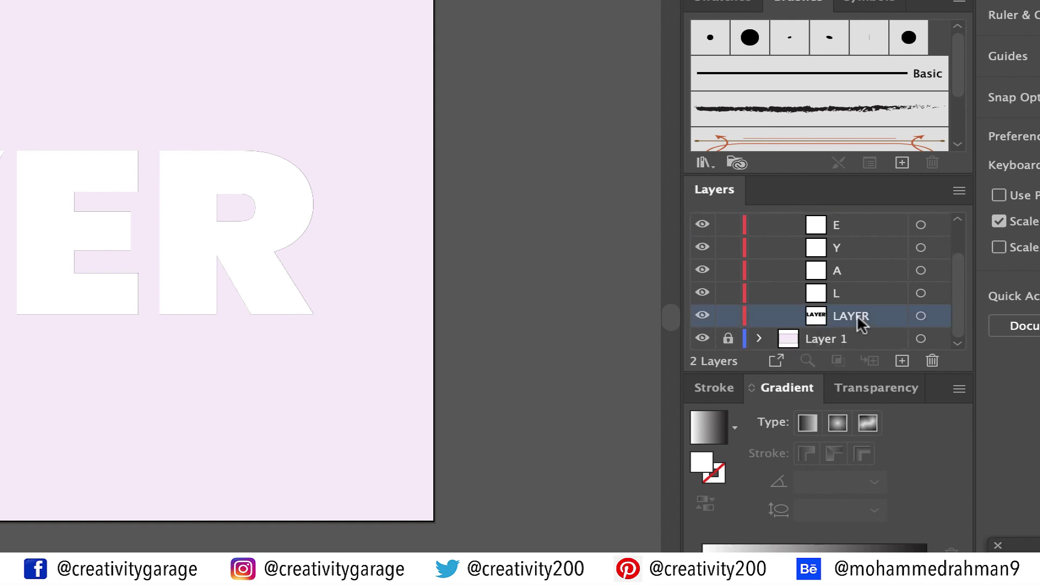
{"action": "left_click", "coordinate": [933, 359]}
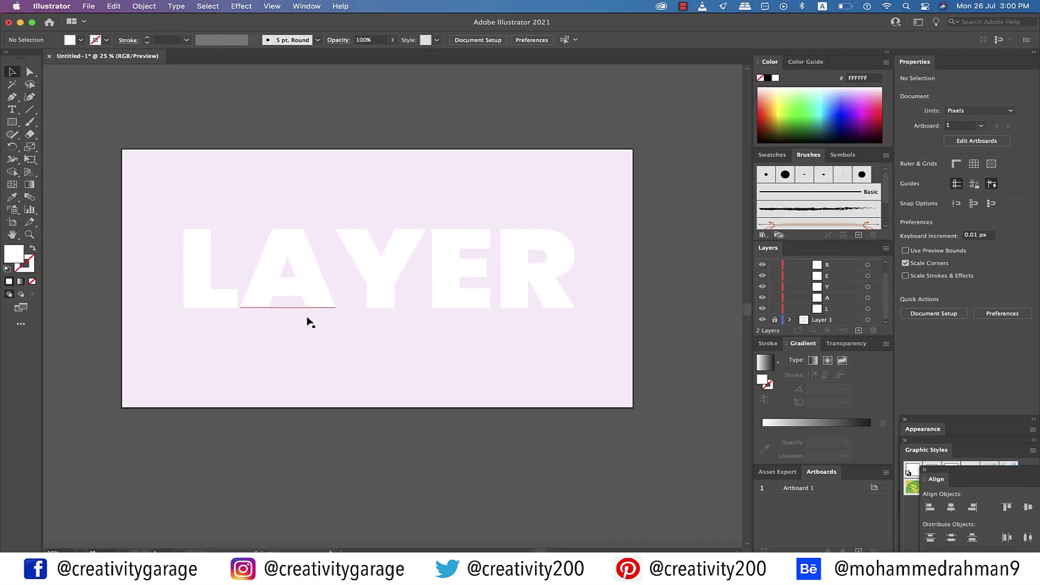
Move the white A slightly away from the L so that it overlaps the Y.
{"action": "scroll", "coordinate": [310, 322], "scroll_direction": "up", "scroll_amount": 1}
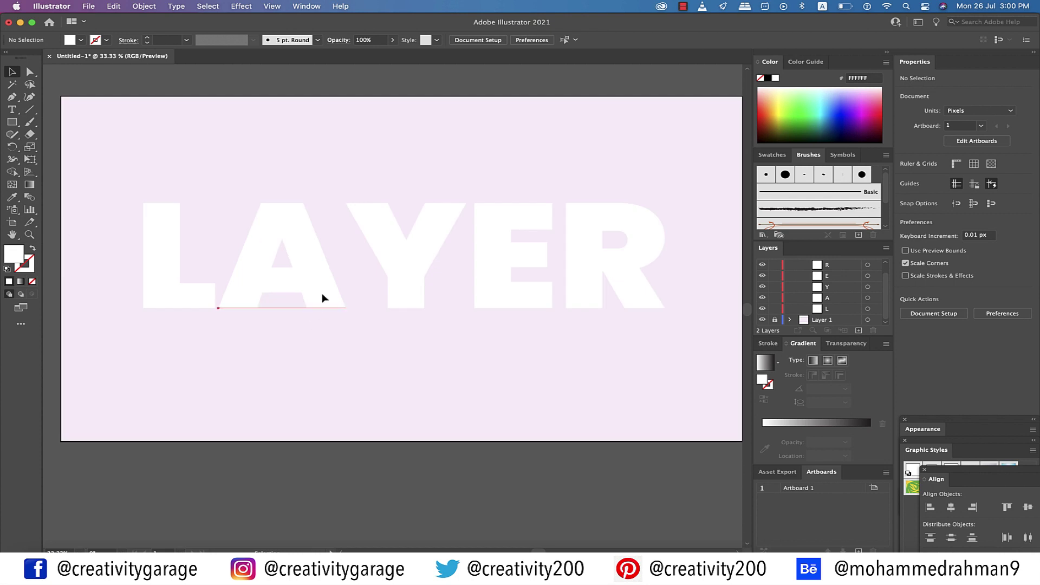
{"action": "left_click_drag", "start_coordinate": [321, 298], "coordinate": [336, 297]}
{"action": "left_click", "coordinate": [620, 90]}
{"action": "key", "text": "super+z"}
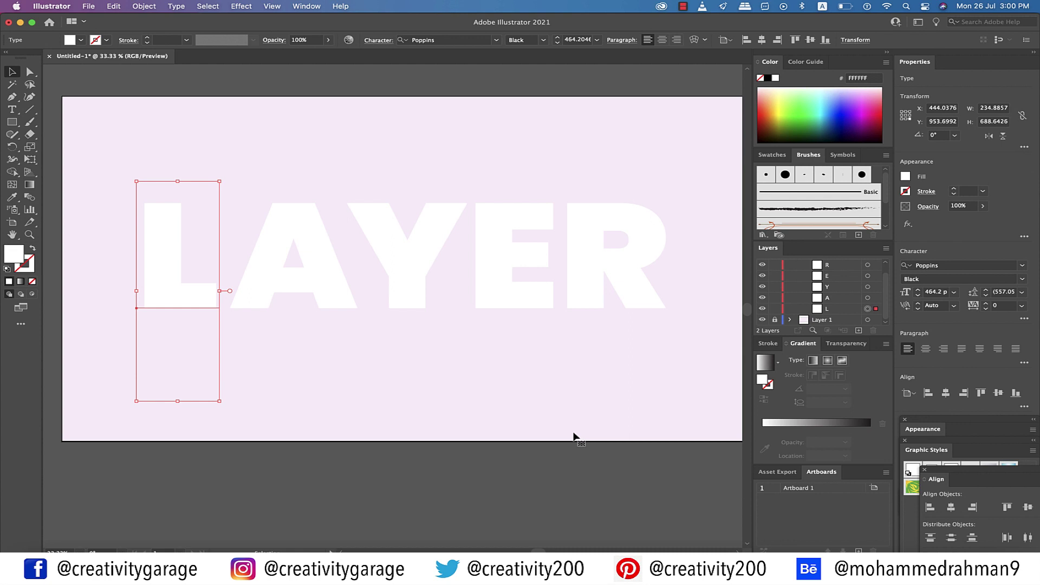
Display the colour swatches and set the fill of the selected L to None.
{"action": "left_click", "coordinate": [306, 6]}
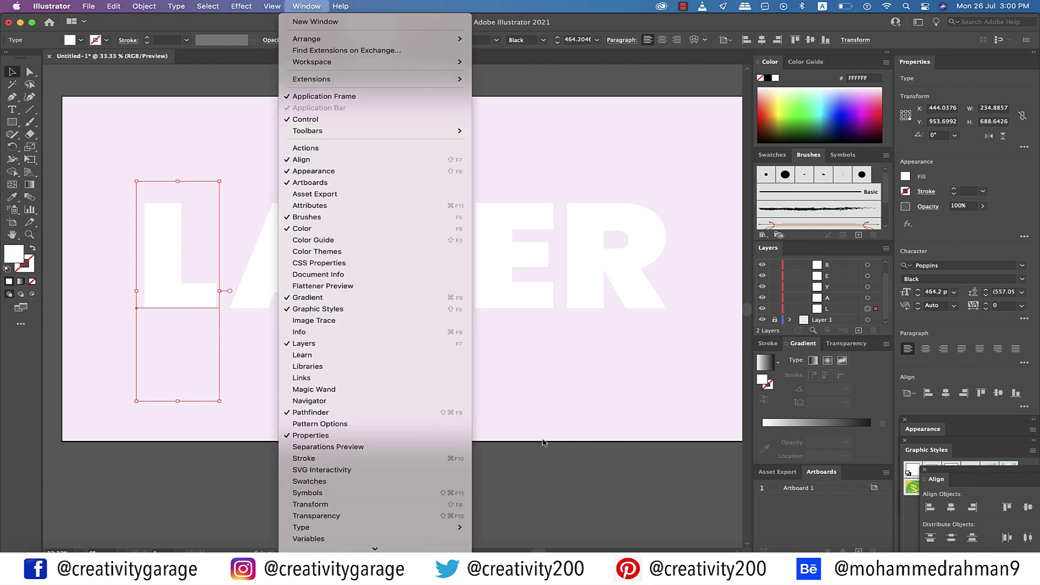
{"action": "left_click", "coordinate": [352, 482]}
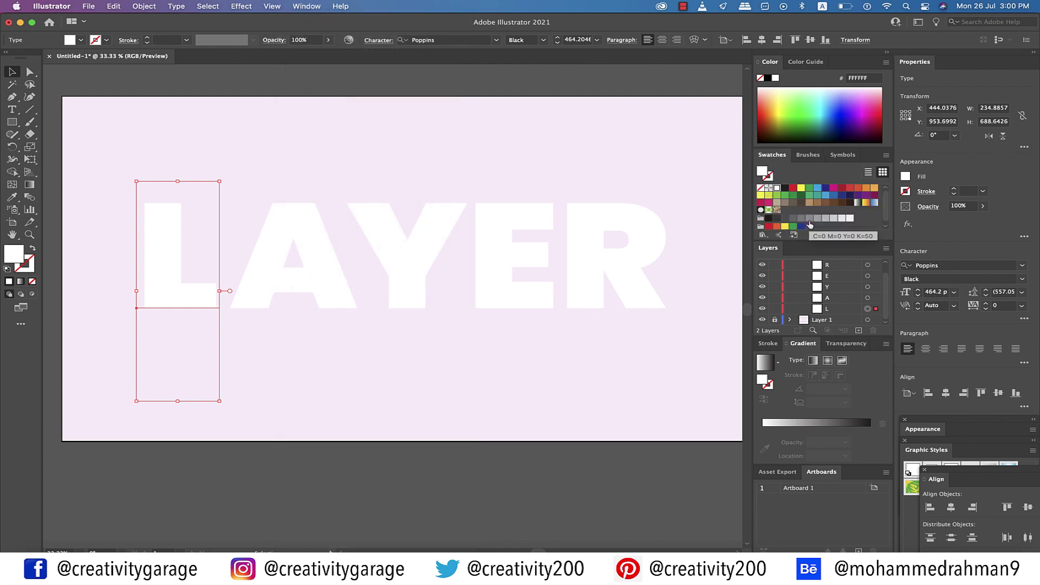
{"action": "left_click", "coordinate": [761, 189]}
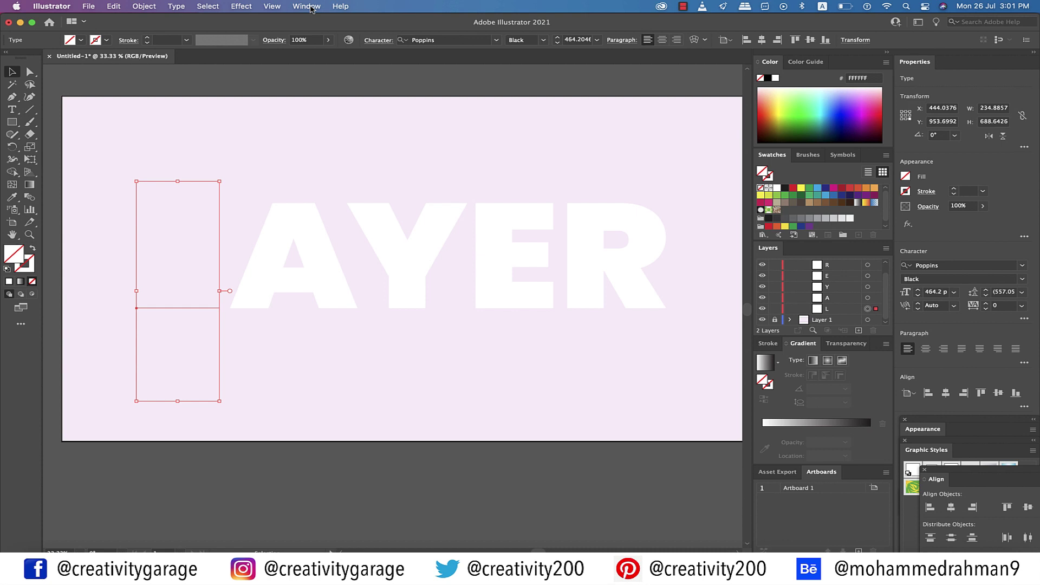
Float the Appearance settings over the artboard and enlarge them to show more rows.
{"action": "left_click", "coordinate": [307, 6]}
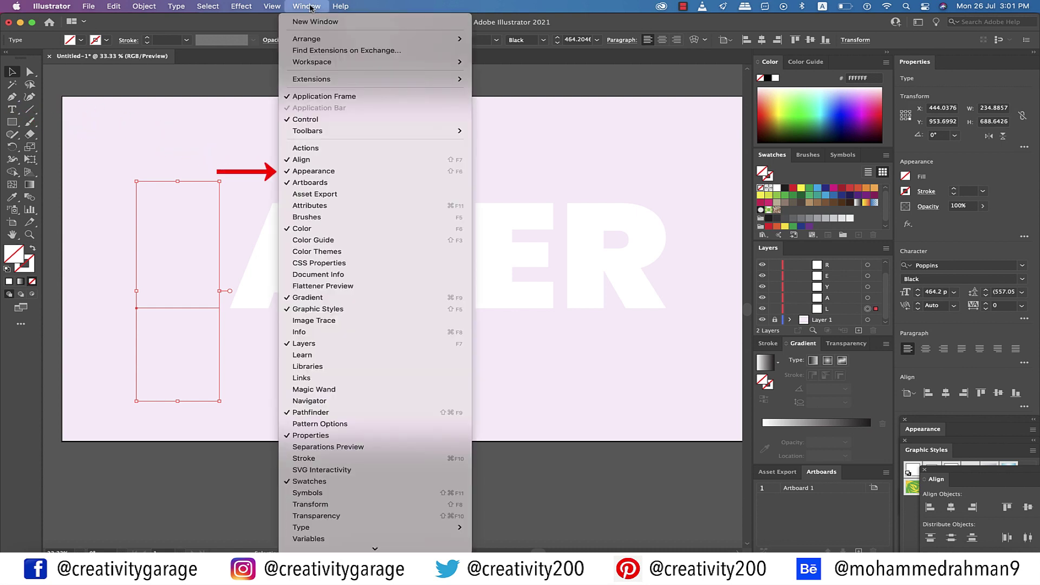
{"action": "left_click", "coordinate": [310, 8]}
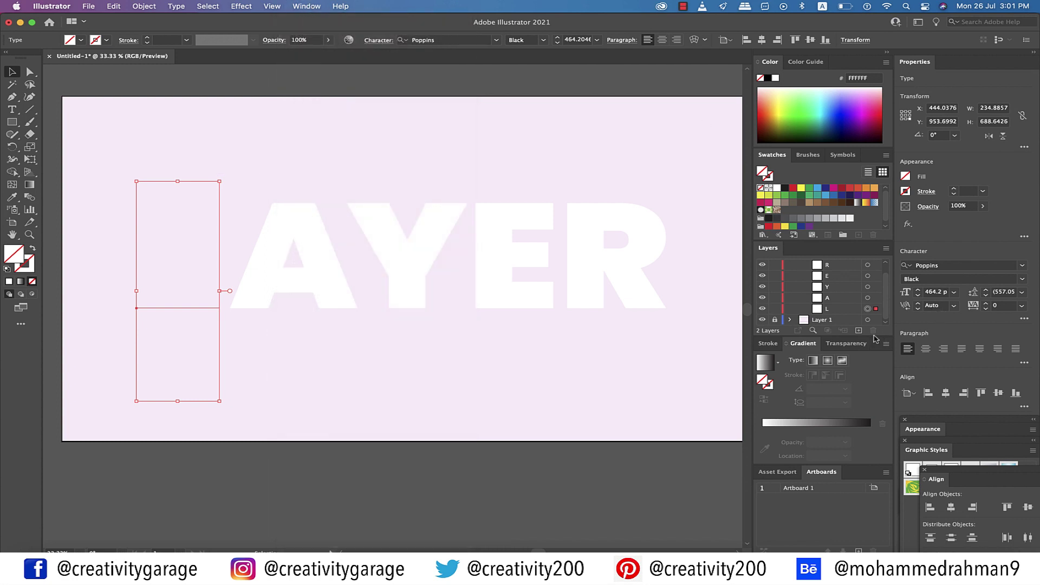
{"action": "left_click_drag", "start_coordinate": [985, 420], "coordinate": [614, 126]}
{"action": "left_click_drag", "start_coordinate": [628, 221], "coordinate": [625, 366]}
{"action": "left_click_drag", "start_coordinate": [626, 137], "coordinate": [693, 149]}
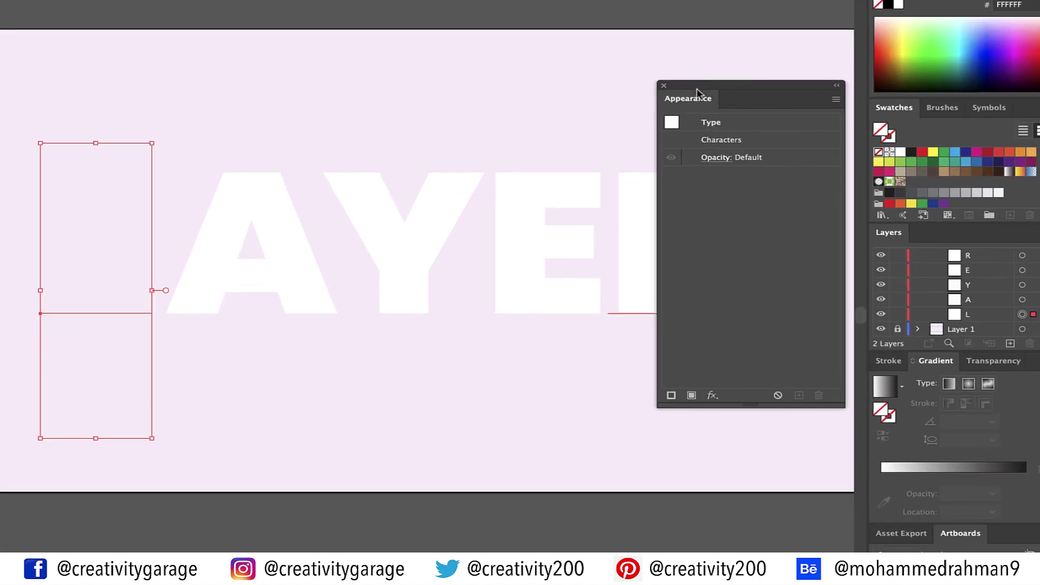
Add a new fill to the L and apply the white-to-black linear gradient swatch to it.
{"action": "left_click", "coordinate": [691, 395]}
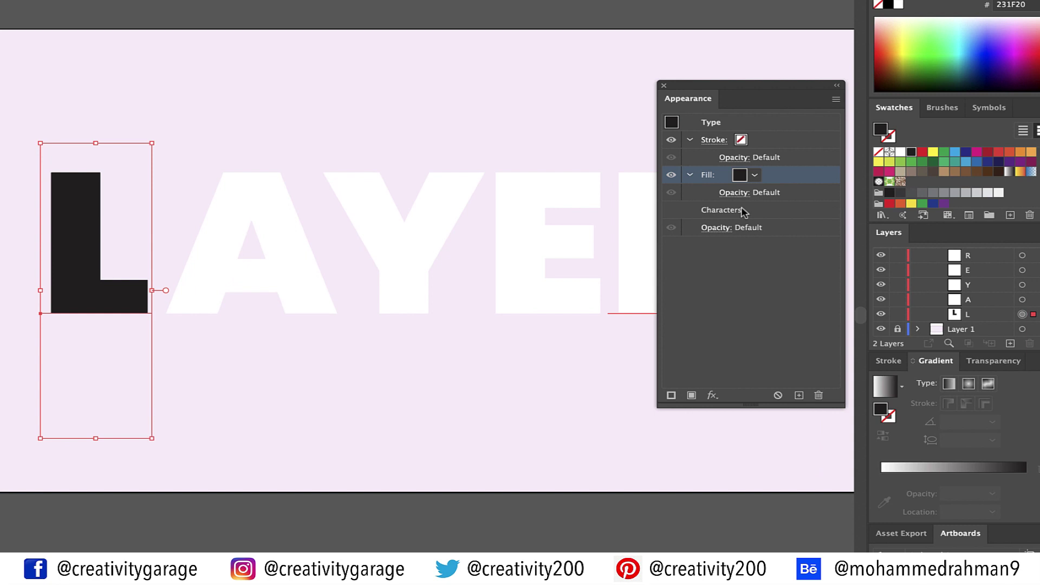
{"action": "left_click", "coordinate": [753, 176]}
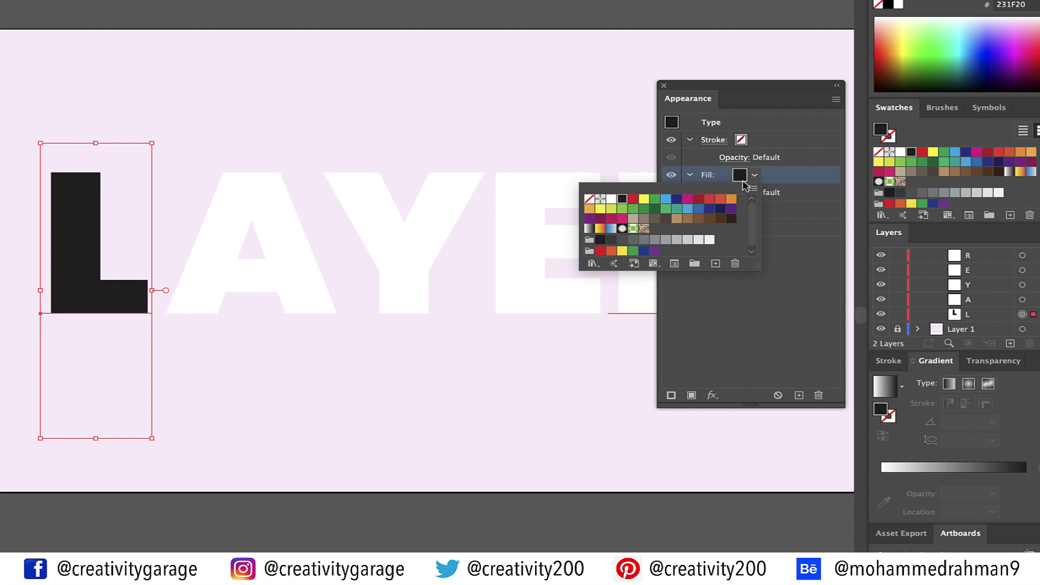
{"action": "left_click", "coordinate": [589, 229]}
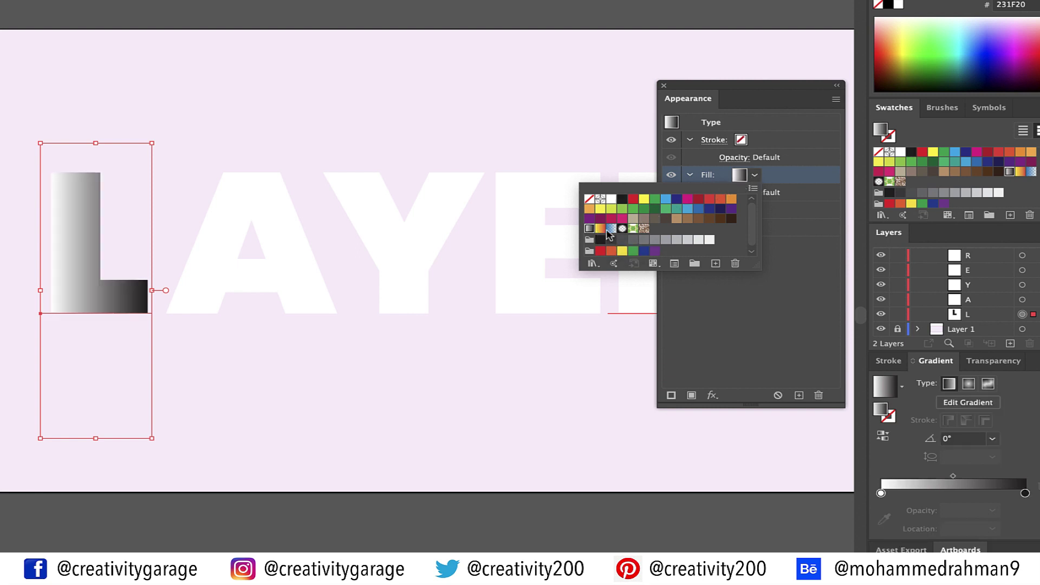
{"action": "left_click", "coordinate": [796, 250]}
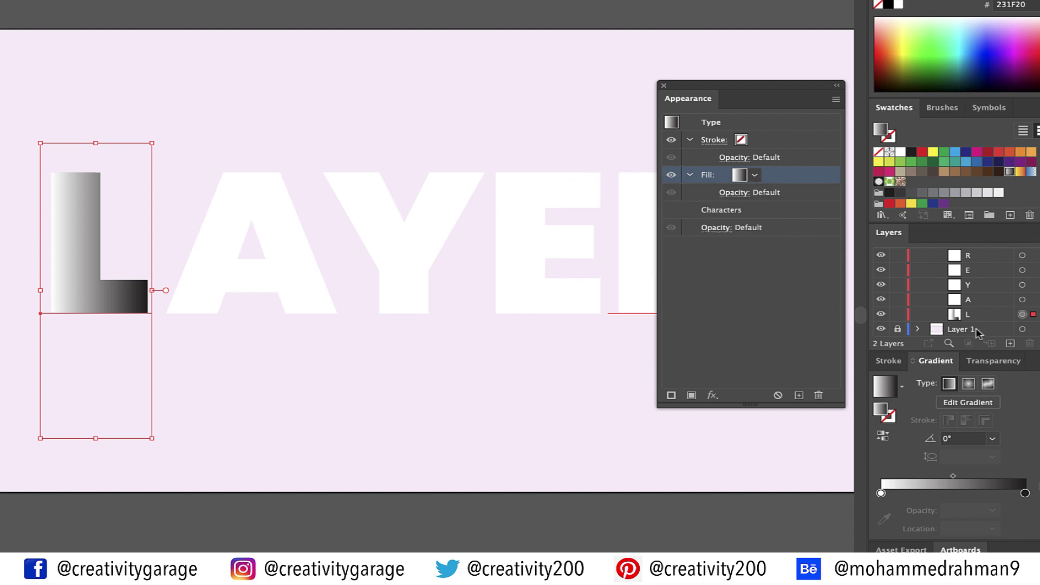
Set the first colour stop of the L's gradient to RGB 146, 40, 143.
{"action": "double_click", "coordinate": [880, 492]}
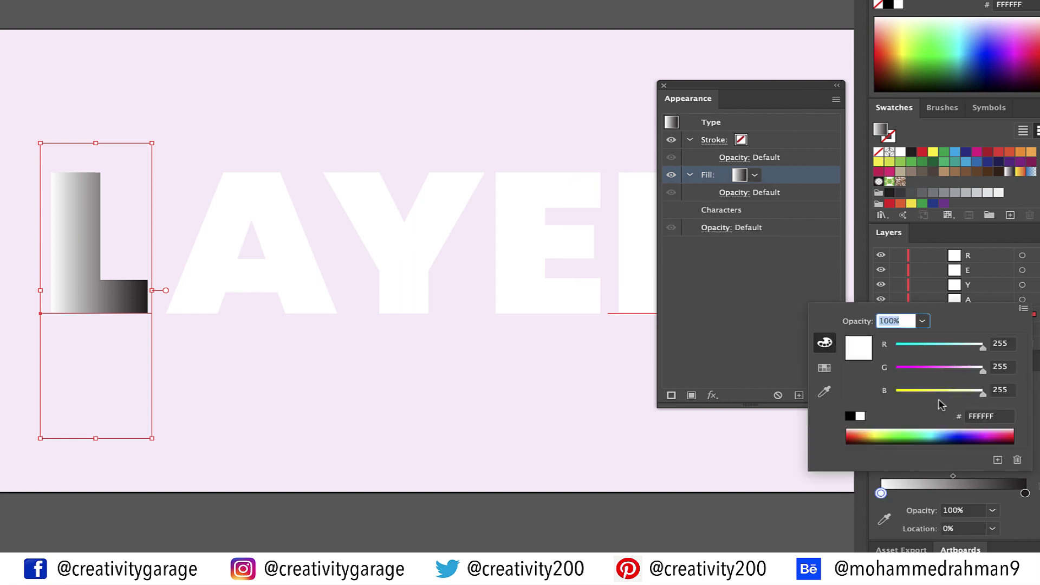
{"action": "key", "text": "Tab"}
{"action": "type", "text": "146"}
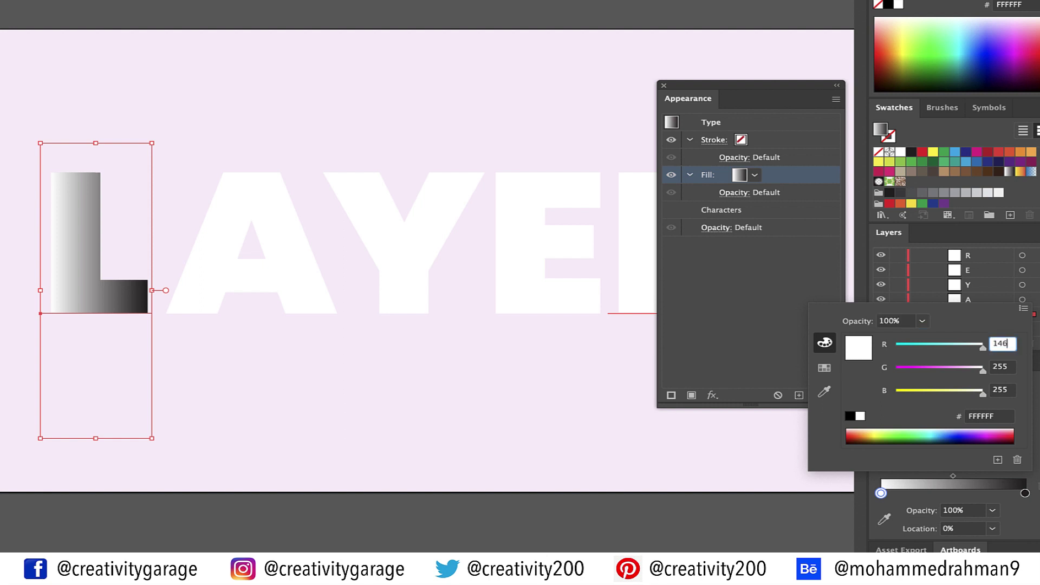
{"action": "key", "text": "Tab"}
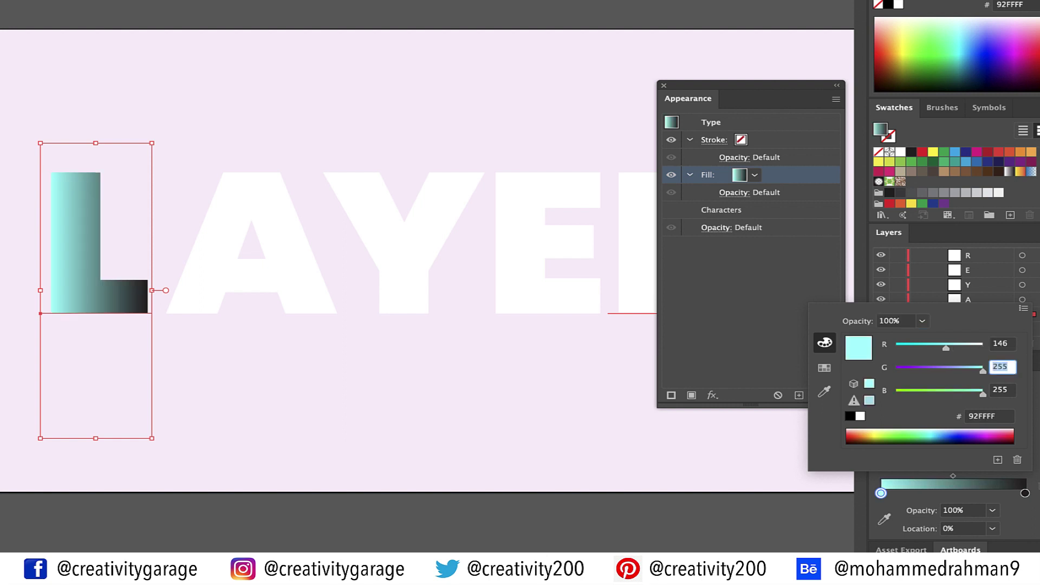
{"action": "type", "text": "40"}
{"action": "key", "text": "Tab"}
{"action": "type", "text": "143"}
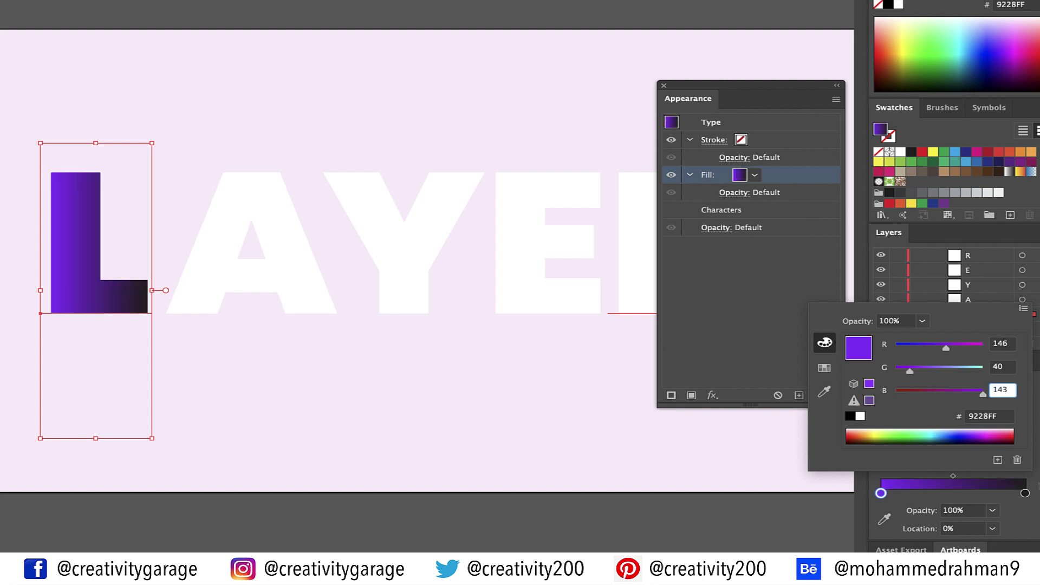
Set the location of the gradient's black end stop to 80%.
{"action": "left_click", "coordinate": [1024, 493]}
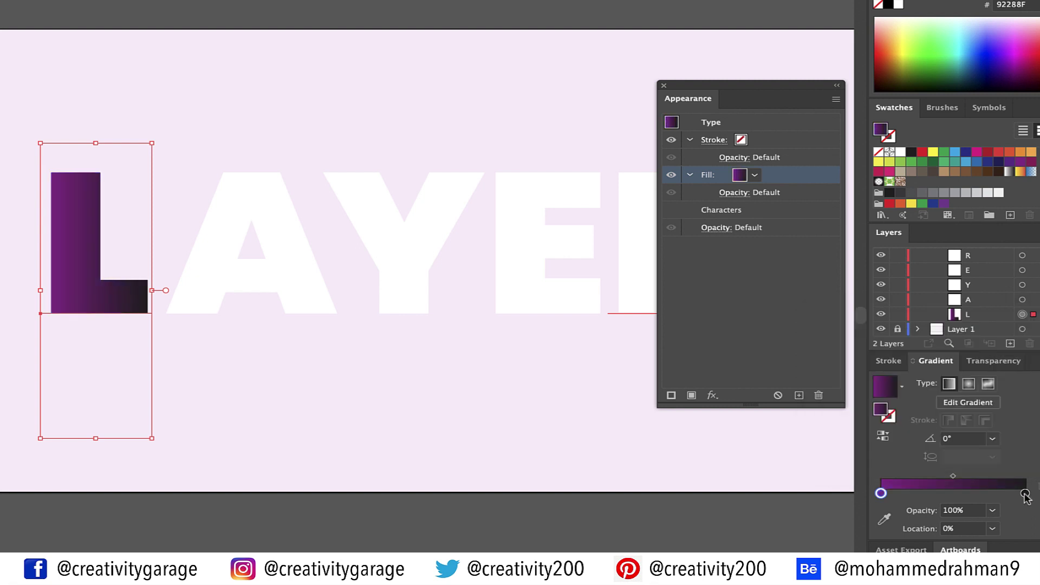
{"action": "left_click", "coordinate": [1024, 493]}
{"action": "left_click", "coordinate": [961, 510]}
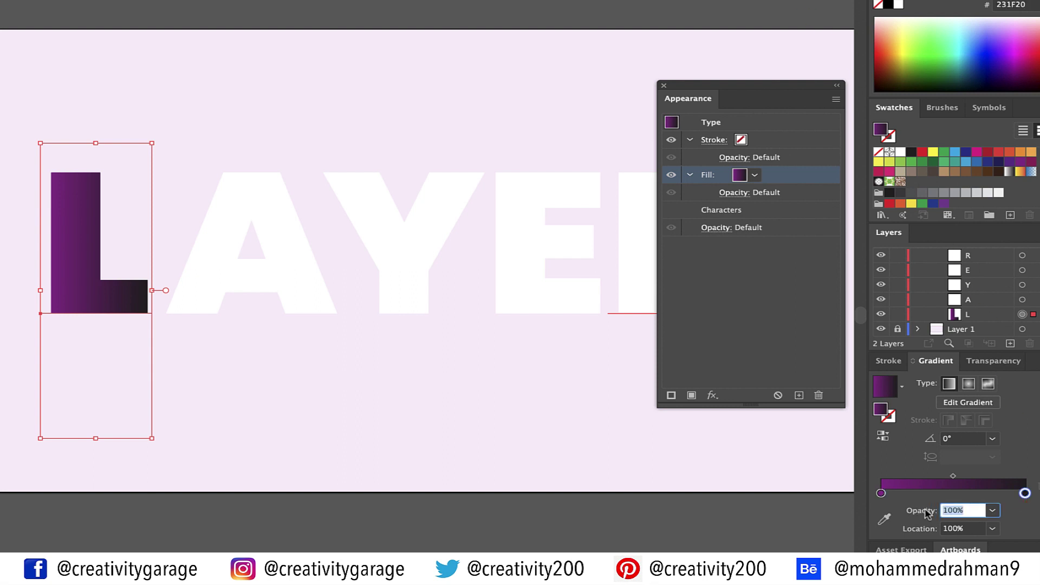
{"action": "key", "text": "Tab"}
{"action": "type", "text": "80"}
{"action": "key", "text": "Return"}
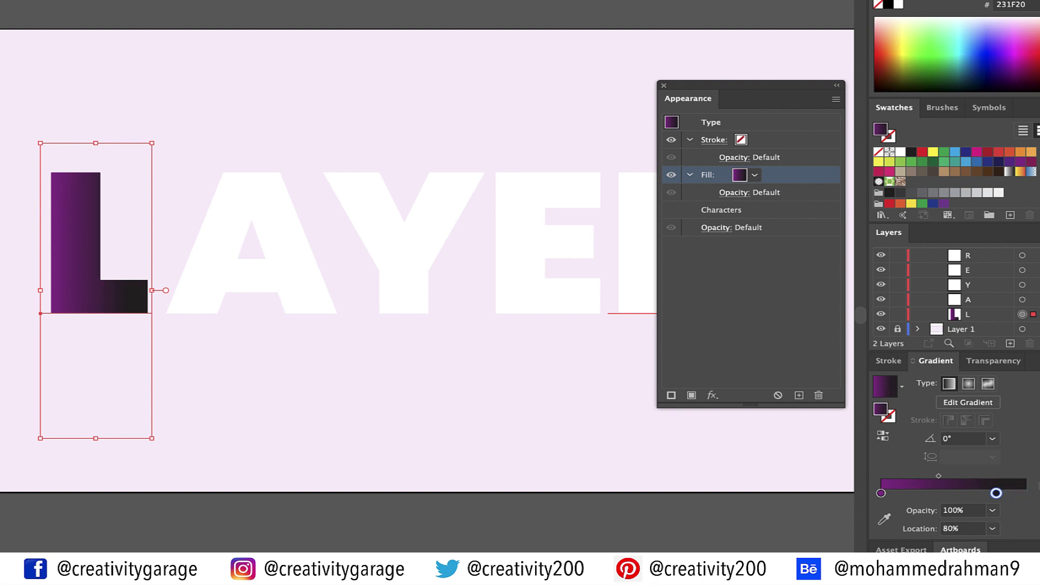
Set the colour of the gradient stop at 80% to RGB 159, 31, 99.
{"action": "double_click", "coordinate": [995, 493]}
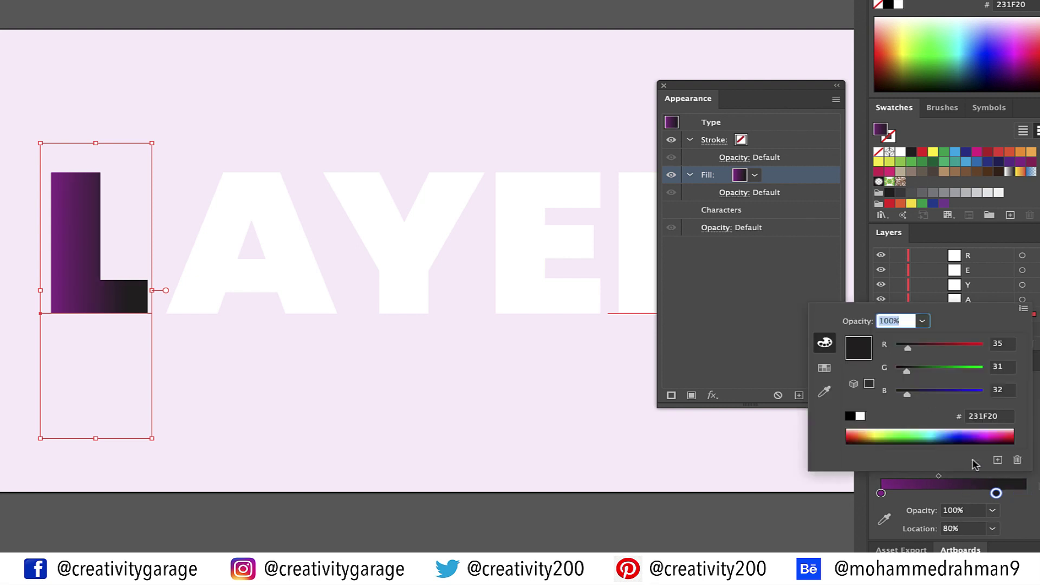
{"action": "left_click", "coordinate": [1002, 343]}
{"action": "type", "text": "1"}
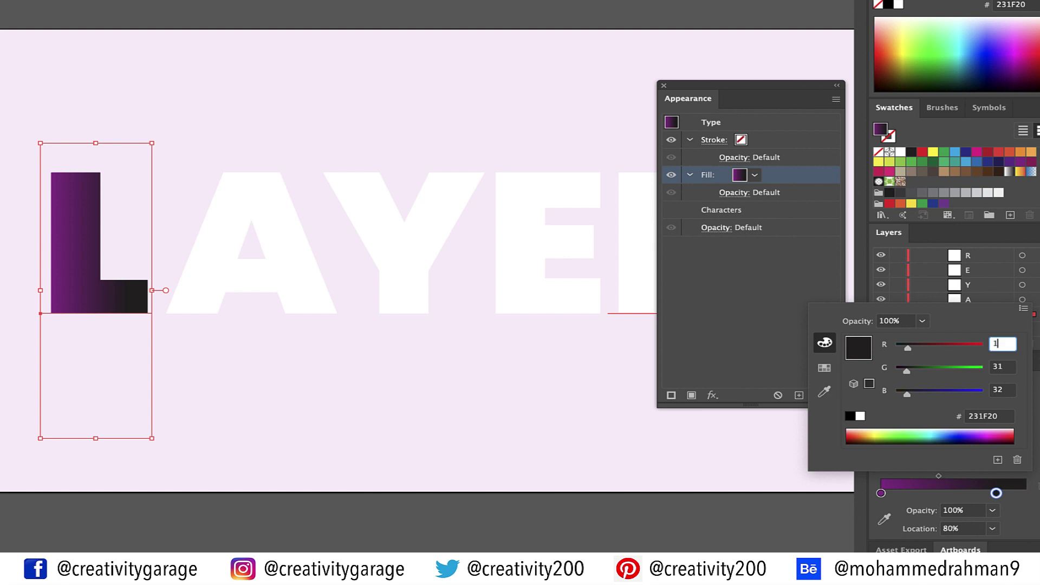
{"action": "type", "text": "59"}
{"action": "key", "text": "Tab"}
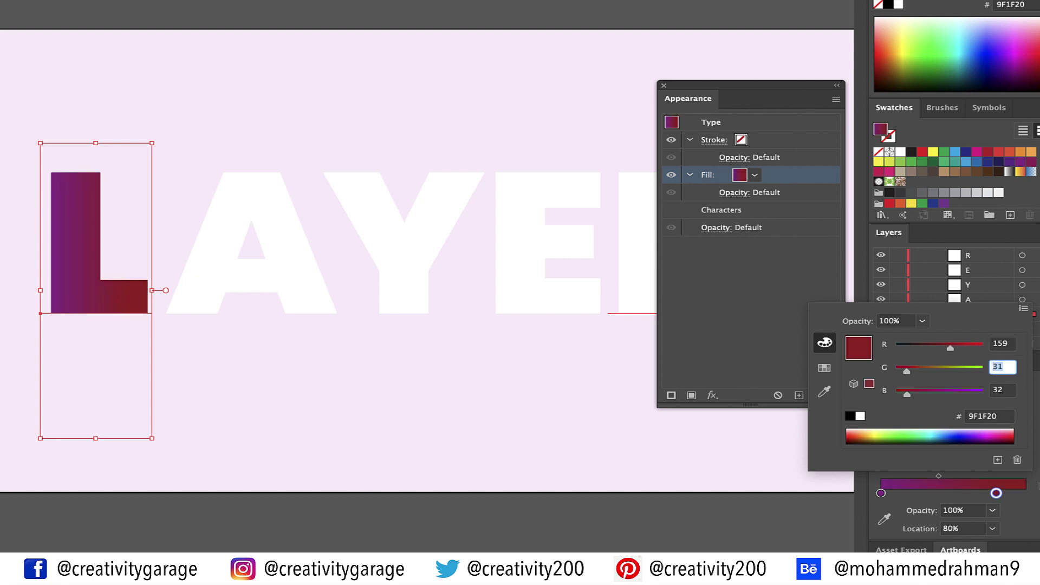
{"action": "key", "text": "Tab"}
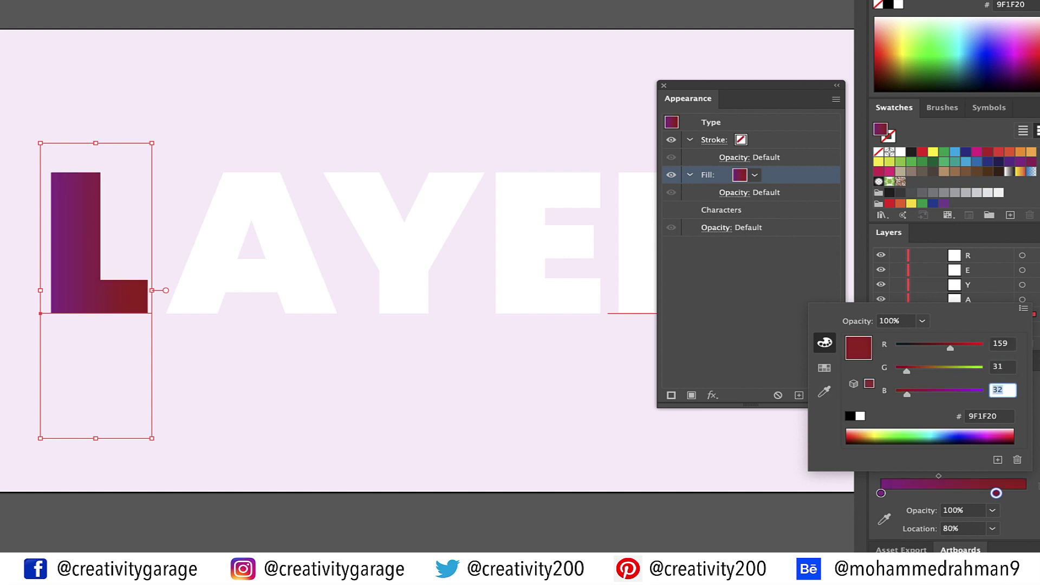
{"action": "type", "text": "99"}
{"action": "key", "text": "Return"}
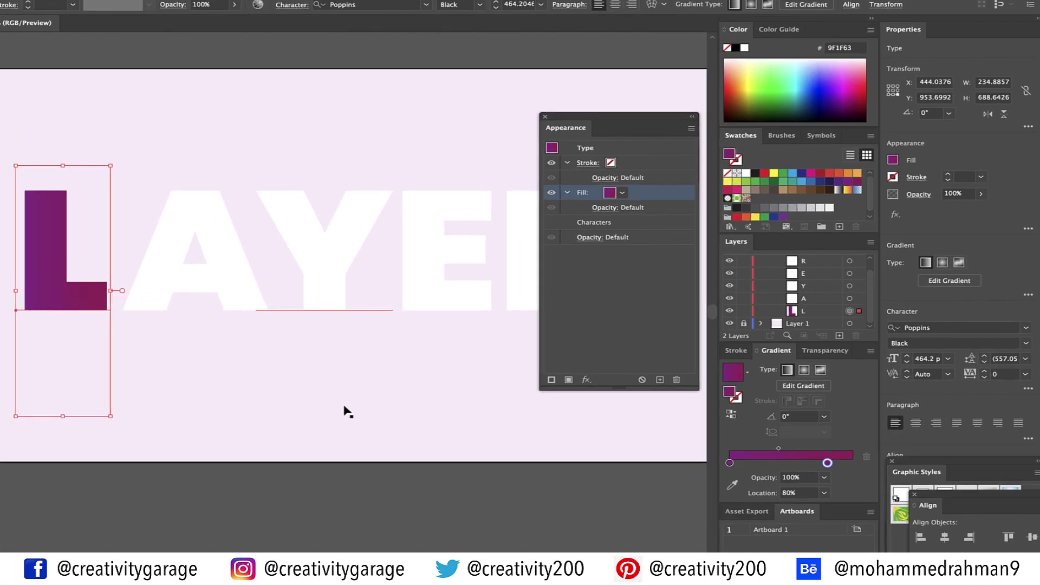
Add a Drop Shadow effect to the L's purple gradient fill with Normal mode and 10% opacity.
{"action": "left_click", "coordinate": [907, 224]}
{"action": "mouse_move", "coordinate": [964, 324]}
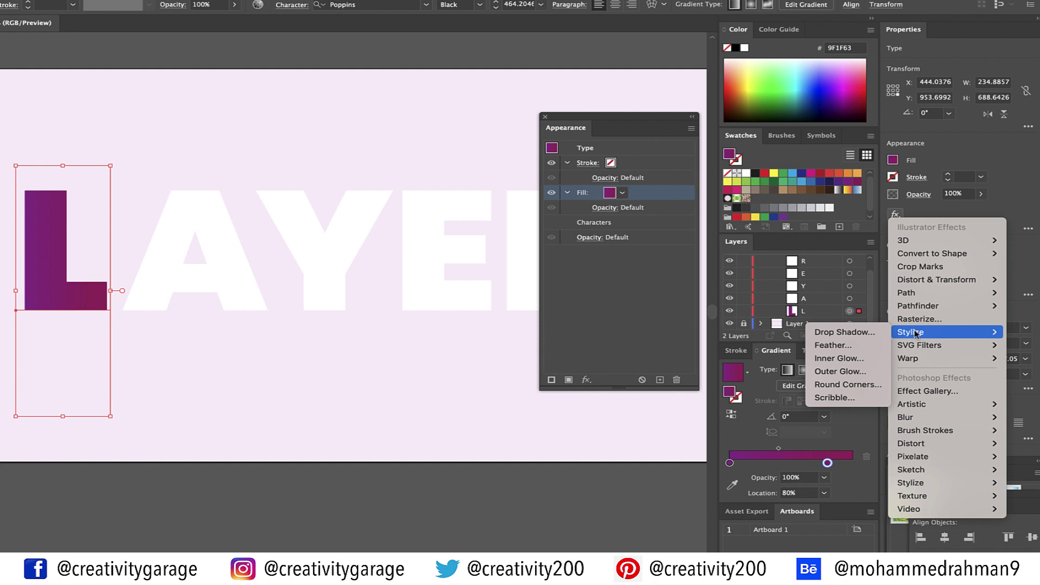
{"action": "left_click", "coordinate": [870, 332]}
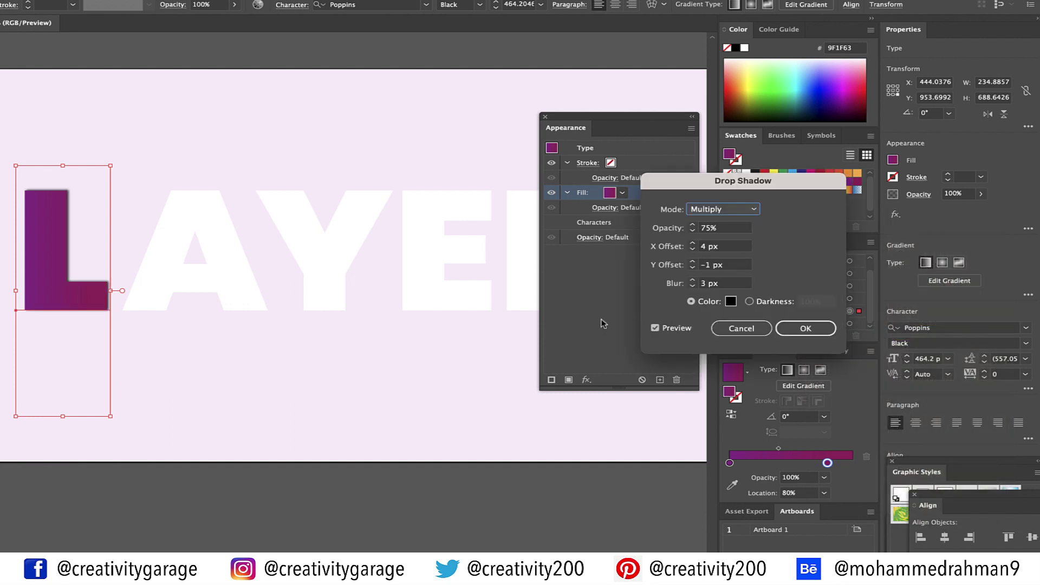
{"action": "left_click", "coordinate": [723, 209]}
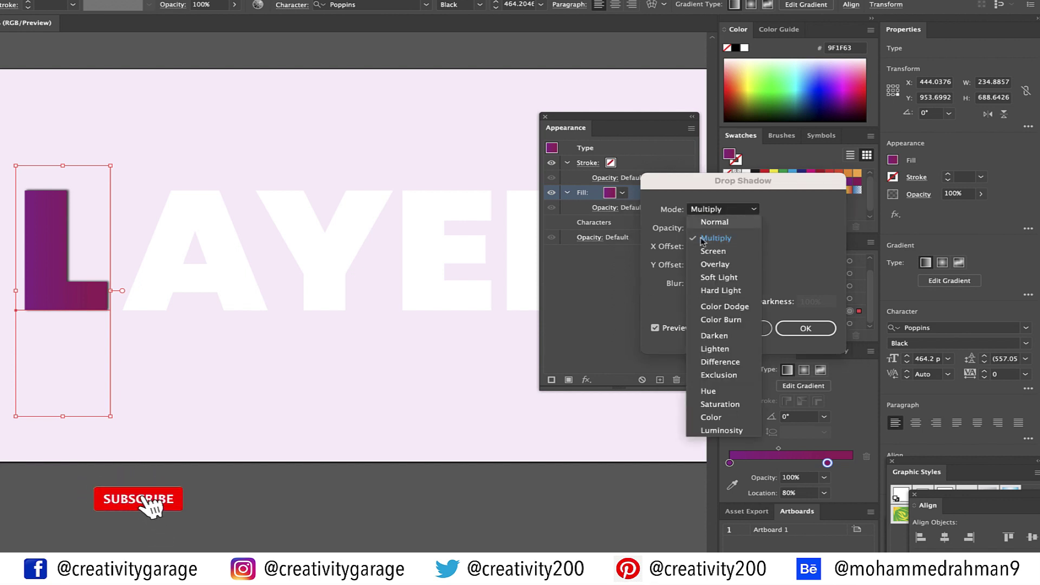
{"action": "left_click", "coordinate": [723, 221]}
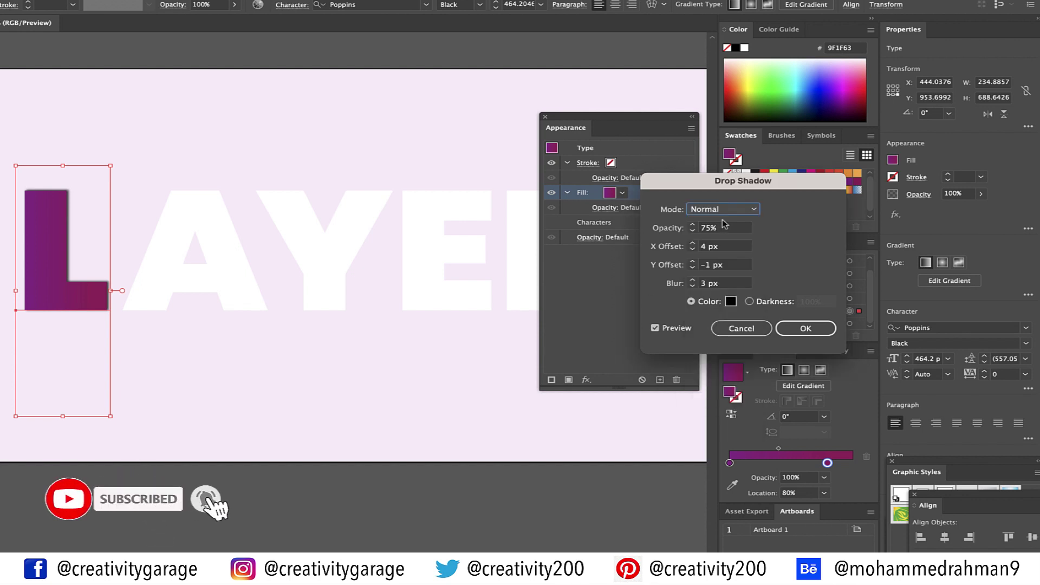
{"action": "key", "text": "Tab"}
{"action": "type", "text": "10"}
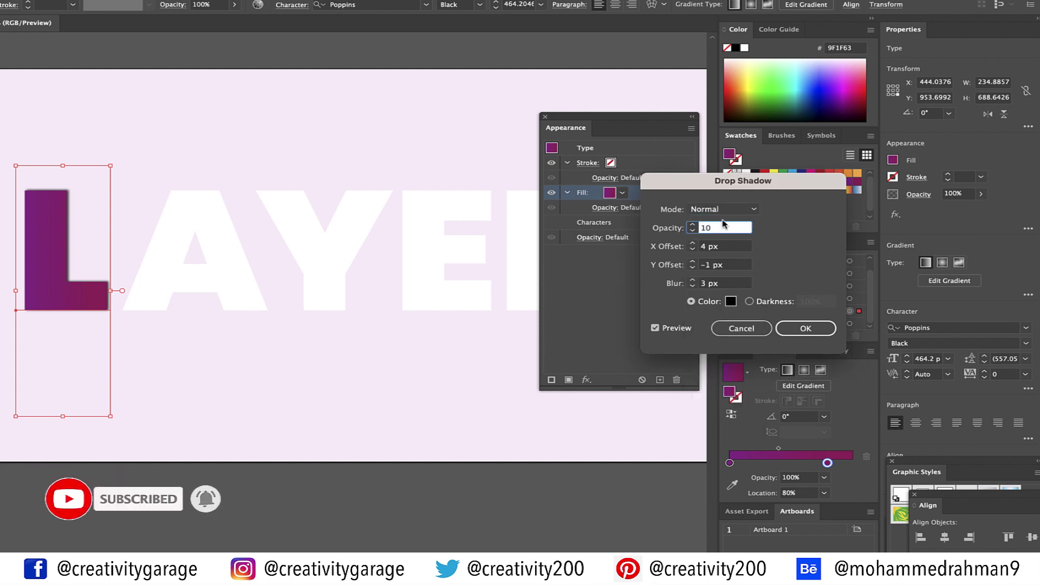
{"action": "key", "text": "Tab"}
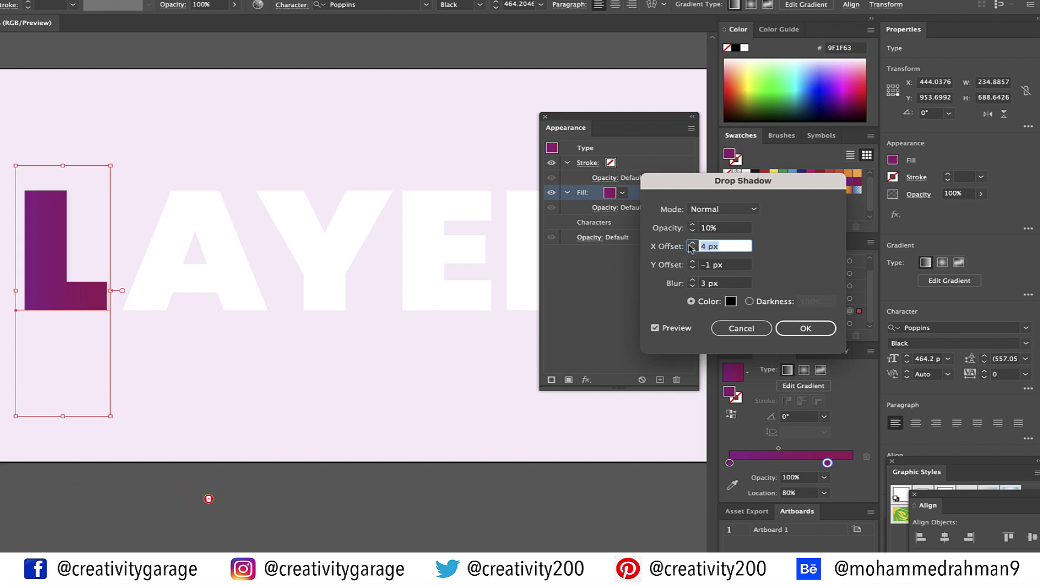
Set the drop shadow's X offset to 5 px, Y offset to 0 px and blur to 10 px, keeping the black colour.
{"action": "type", "text": "5"}
{"action": "key", "text": "Tab"}
{"action": "left_click", "coordinate": [688, 262]}
{"action": "double_click", "coordinate": [709, 285]}
{"action": "left_click_drag", "start_coordinate": [711, 287], "coordinate": [690, 287]}
{"action": "type", "text": "10"}
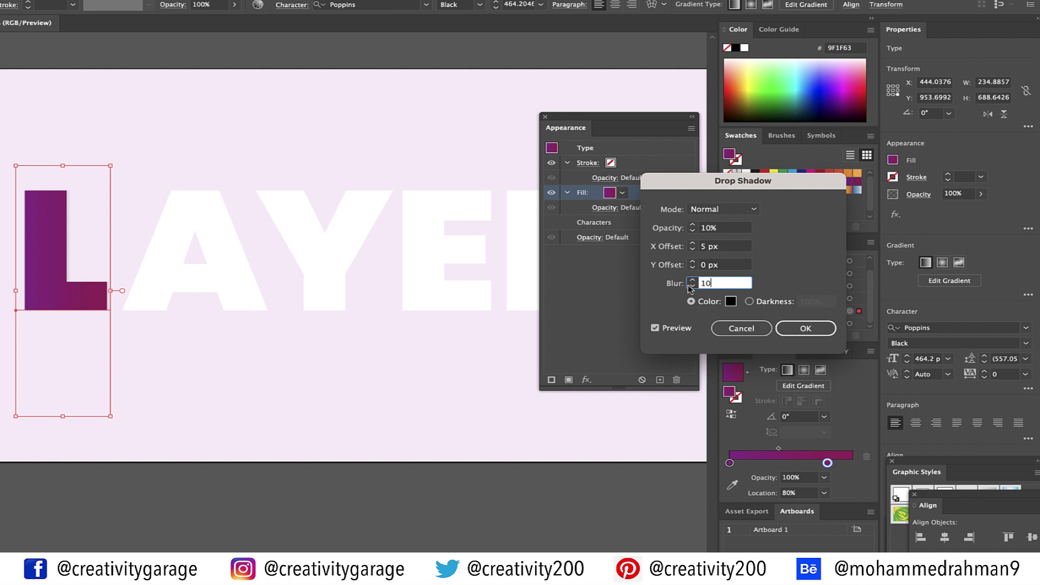
{"action": "left_click", "coordinate": [730, 301]}
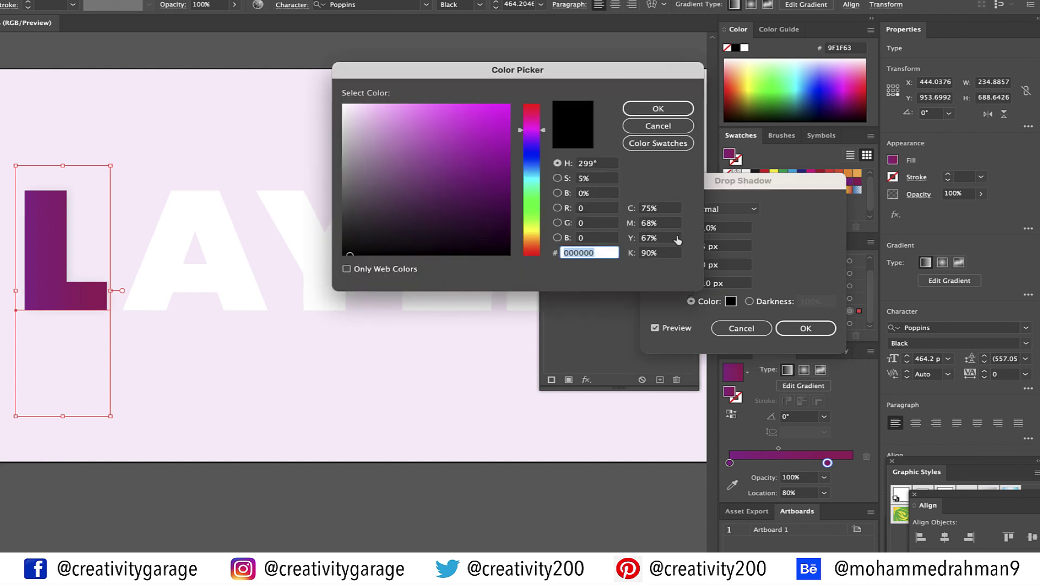
{"action": "left_click", "coordinate": [653, 130]}
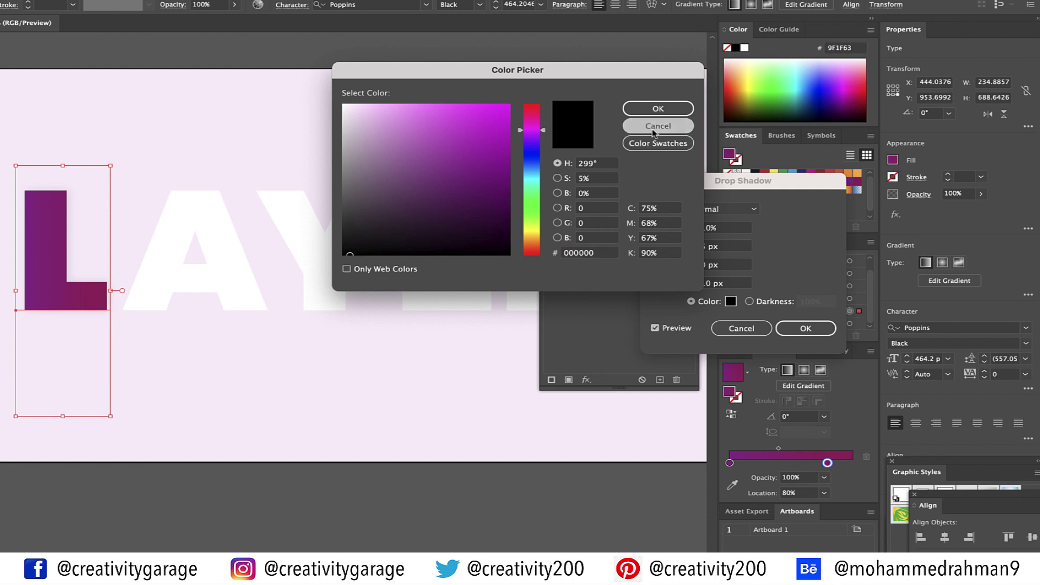
{"action": "left_click", "coordinate": [791, 328]}
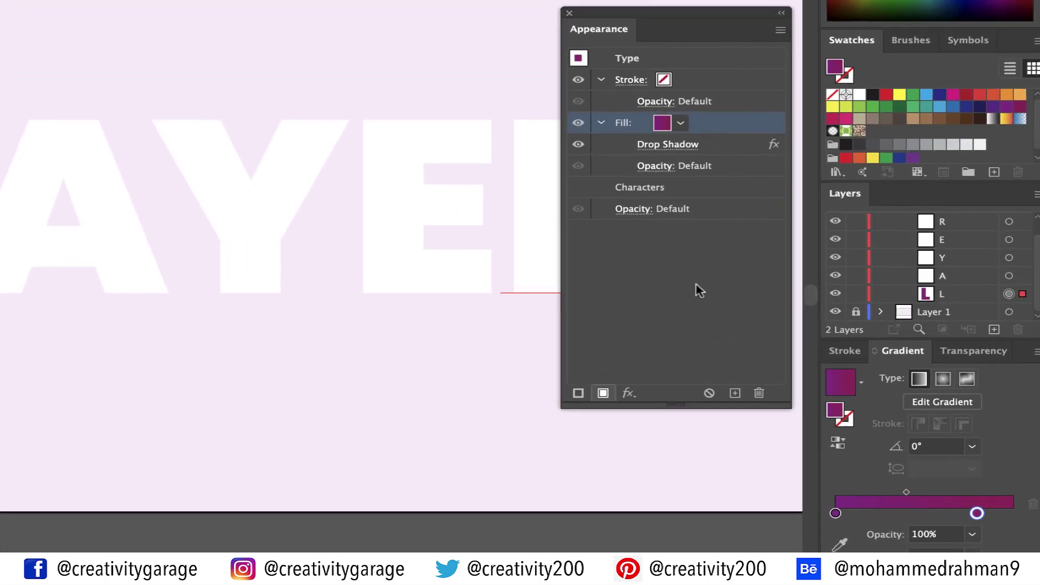
Add another fill above the L's purple gradient fill and apply the white-to-black linear gradient swatch to it.
{"action": "left_click", "coordinate": [621, 369]}
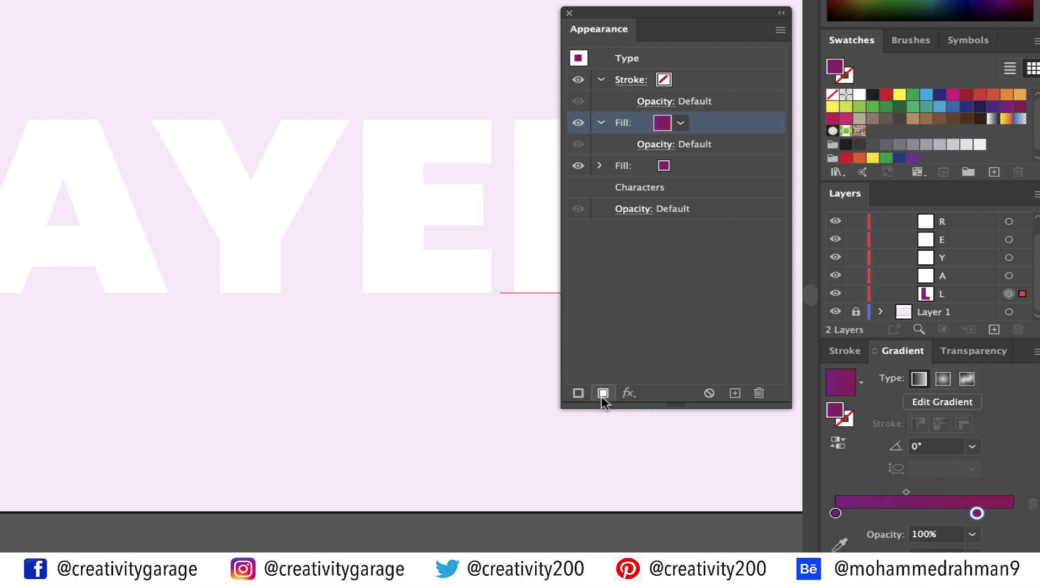
{"action": "left_click", "coordinate": [680, 123]}
{"action": "left_click", "coordinate": [477, 187]}
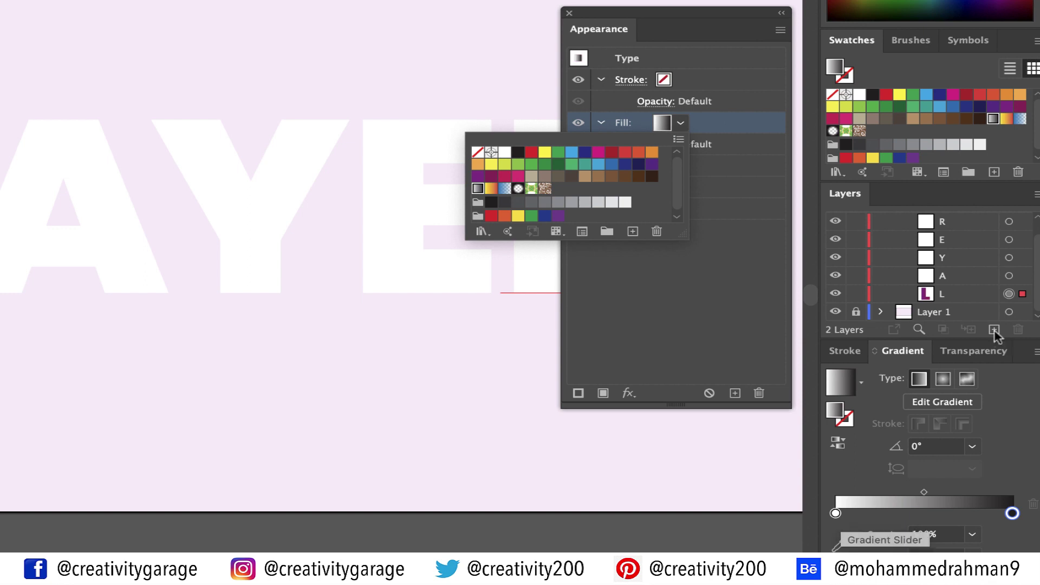
Set the first colour stop of the upper fill's gradient to RGB 159, 31, 99.
{"action": "double_click", "coordinate": [835, 512]}
{"action": "type", "text": "159"}
{"action": "key", "text": "Tab"}
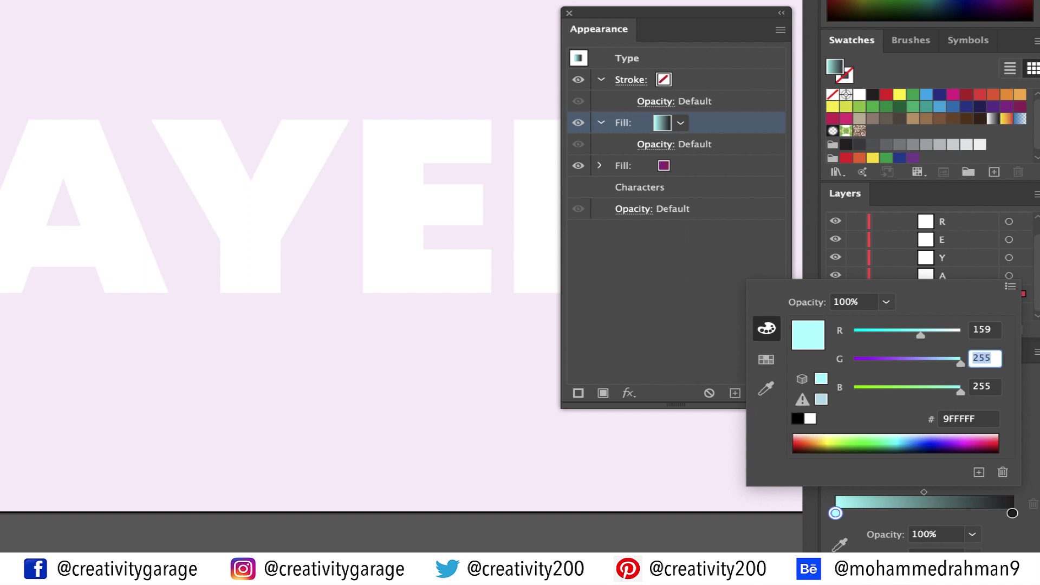
{"action": "type", "text": "31"}
{"action": "key", "text": "Tab"}
{"action": "type", "text": "99"}
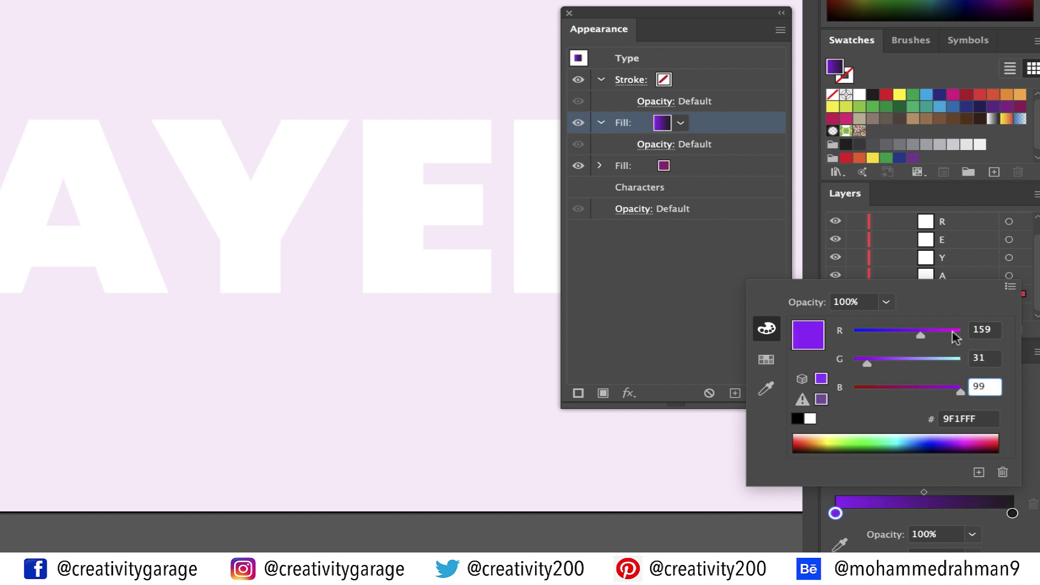
{"action": "key", "text": "Return"}
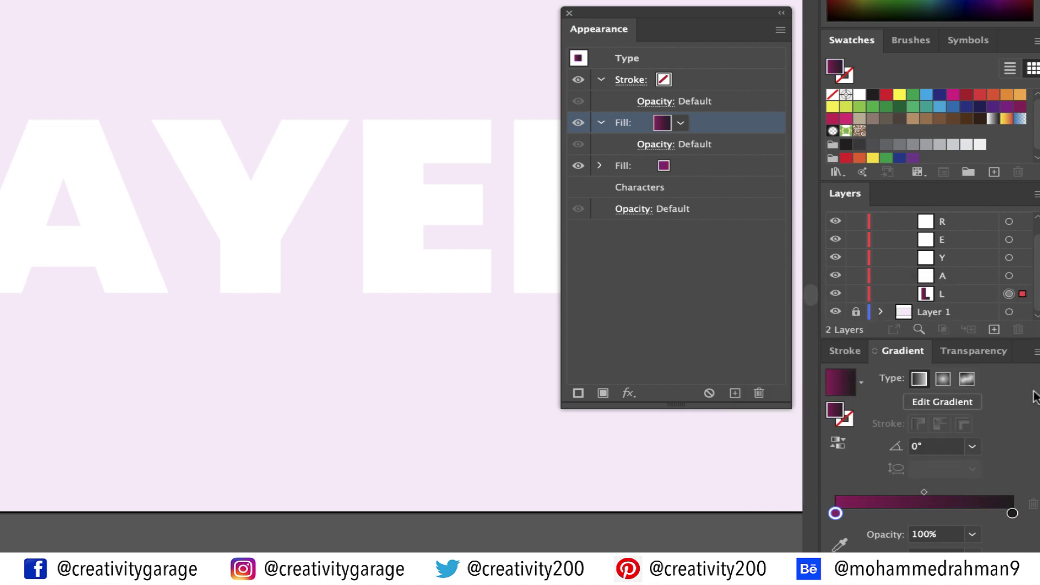
Set the black end stop's location to 75% and its colour to RGB 218, 28, 91.
{"action": "left_click", "coordinate": [1011, 514]}
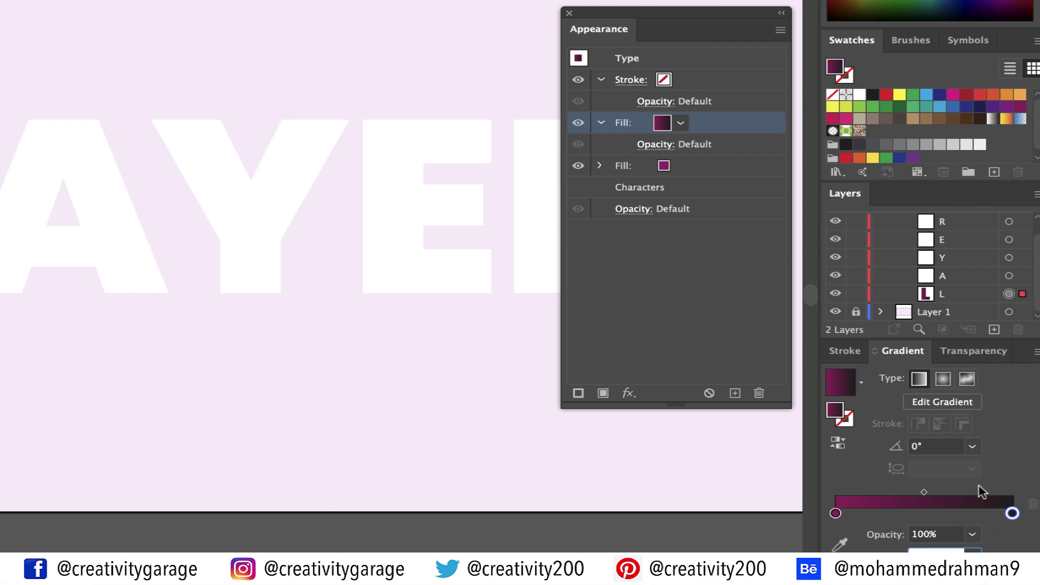
{"action": "key", "text": "Return"}
{"action": "double_click", "coordinate": [967, 513]}
{"action": "key", "text": "Tab"}
{"action": "type", "text": "218"}
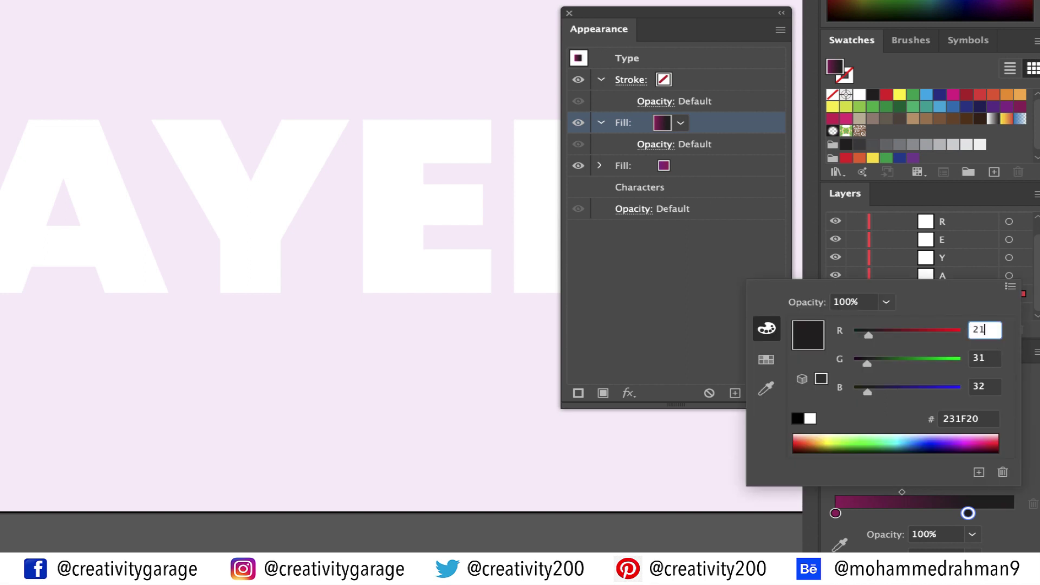
{"action": "key", "text": "Tab"}
{"action": "type", "text": "28"}
{"action": "key", "text": "Tab"}
{"action": "type", "text": "91"}
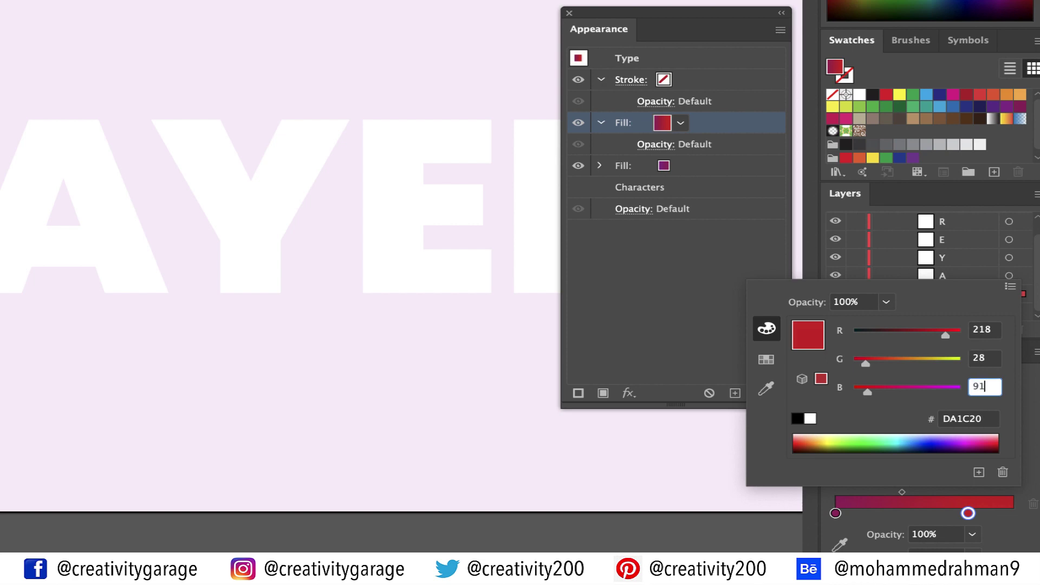
{"action": "key", "text": "Return"}
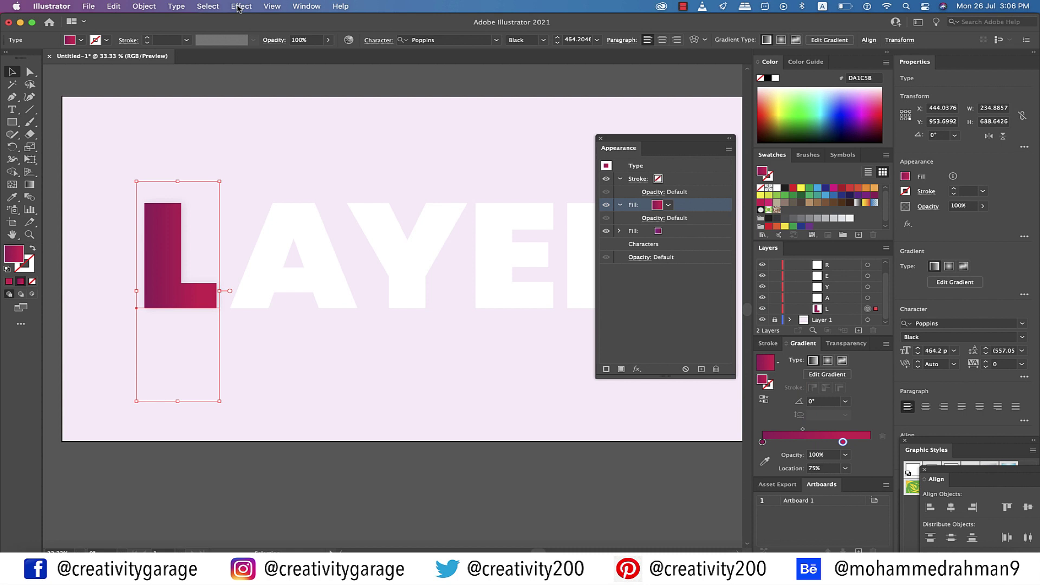
Apply a Free Distort effect to the L's upper fill, moving both right corners slightly inward and vertically outward like an opened flap.
{"action": "left_click", "coordinate": [240, 7]}
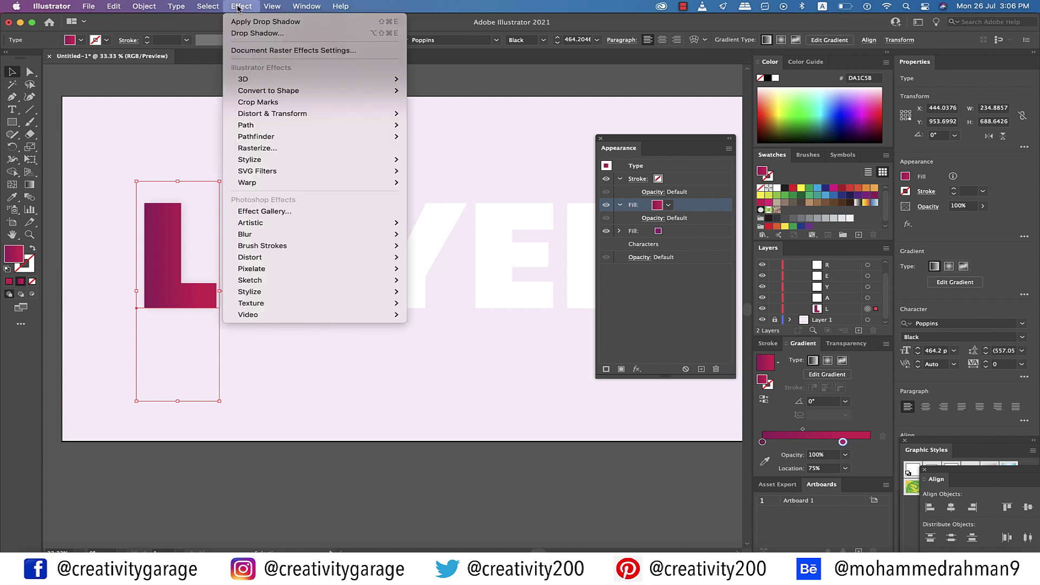
{"action": "key", "text": "Down"}
{"action": "key", "text": "Down"}
{"action": "key", "text": "Down"}
{"action": "key", "text": "Down"}
{"action": "key", "text": "Down"}
{"action": "key", "text": "Down"}
{"action": "key", "text": "Down"}
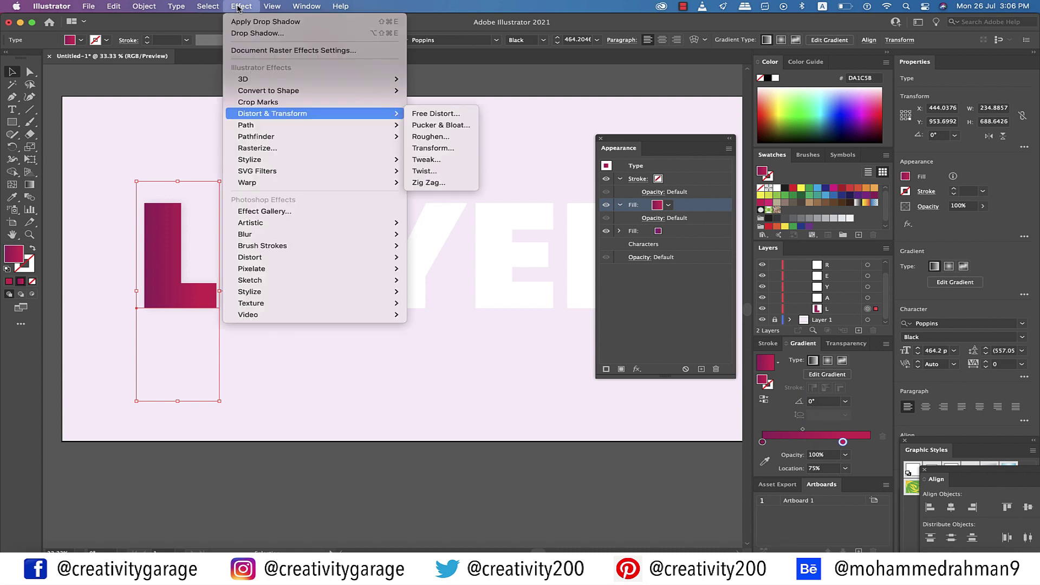
{"action": "left_click", "coordinate": [432, 116]}
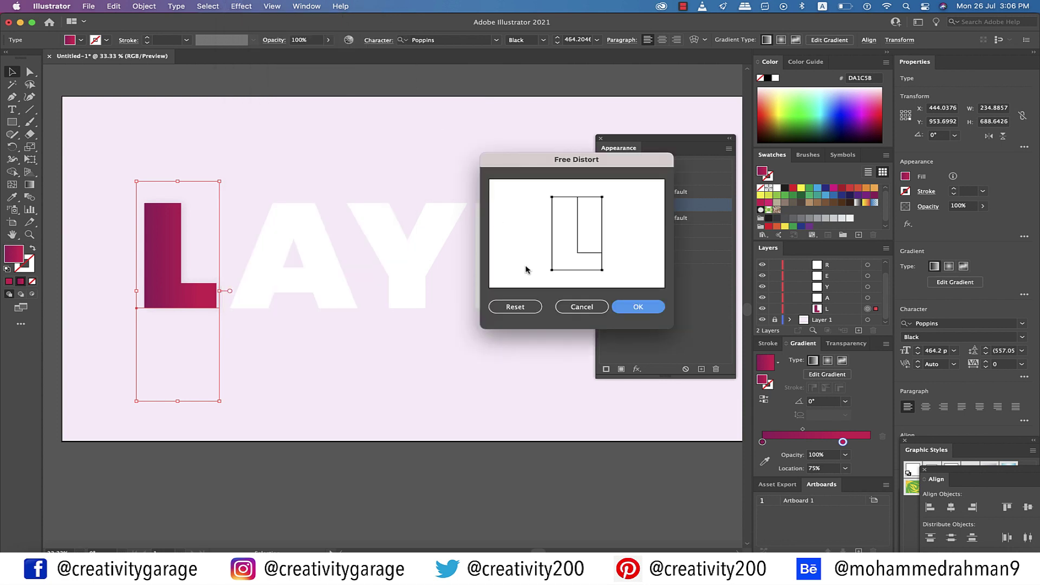
{"action": "left_click_drag", "start_coordinate": [601, 197], "coordinate": [596, 193]}
{"action": "left_click_drag", "start_coordinate": [602, 270], "coordinate": [592, 277]}
{"action": "left_click_drag", "start_coordinate": [592, 188], "coordinate": [591, 187]}
{"action": "left_click_drag", "start_coordinate": [592, 279], "coordinate": [591, 278]}
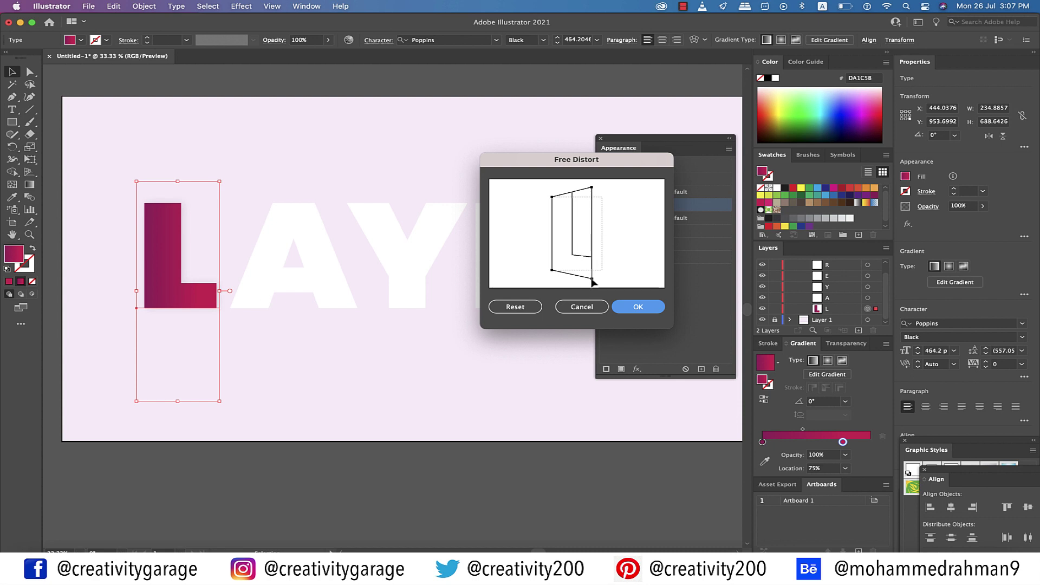
{"action": "left_click", "coordinate": [637, 305]}
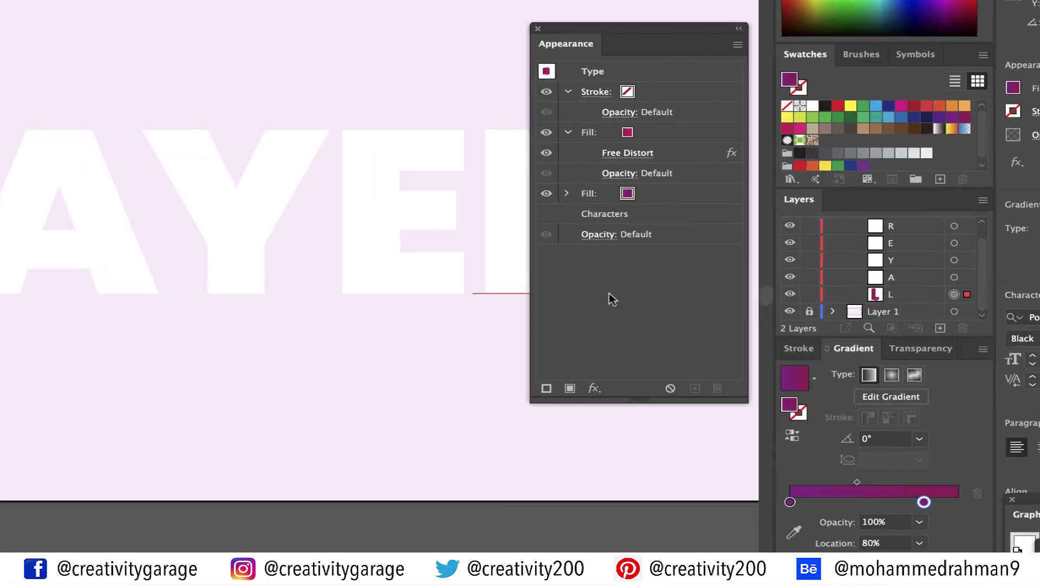
Add a new fill to the L and place it directly beneath the fill with the Free Distort effect.
{"action": "left_click", "coordinate": [611, 373]}
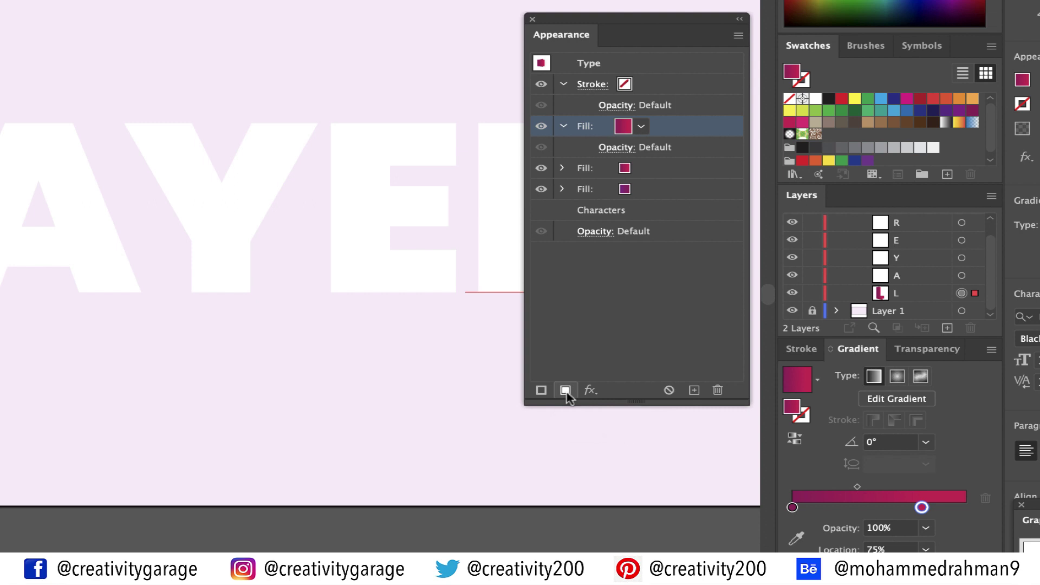
{"action": "left_click_drag", "start_coordinate": [623, 127], "coordinate": [662, 181]}
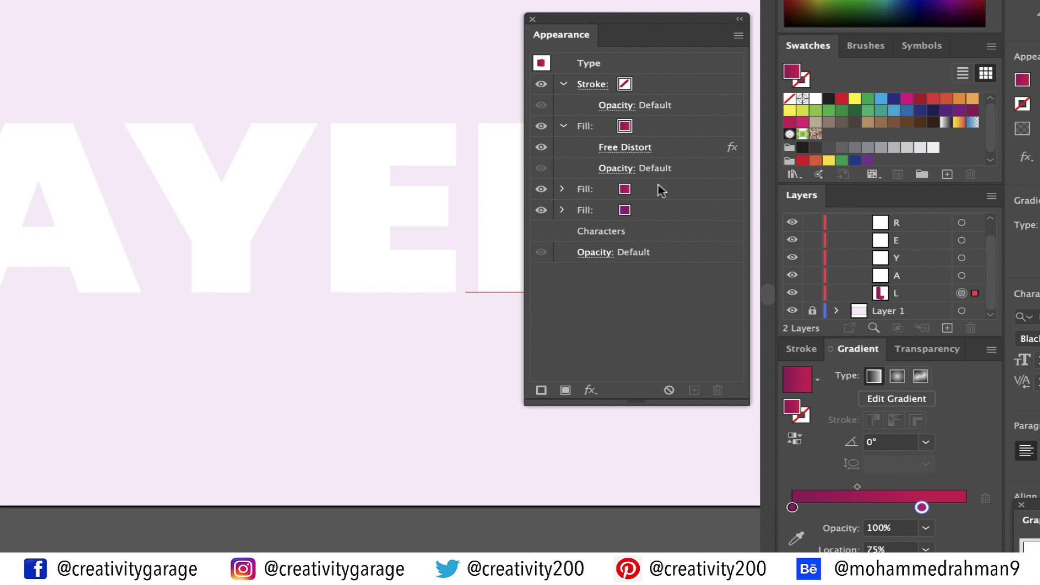
{"action": "left_click", "coordinate": [660, 190]}
Set the first colour stop of the middle fill's gradient to RGB 0, 0, 0.
{"action": "left_click", "coordinate": [792, 507]}
{"action": "double_click", "coordinate": [793, 507]}
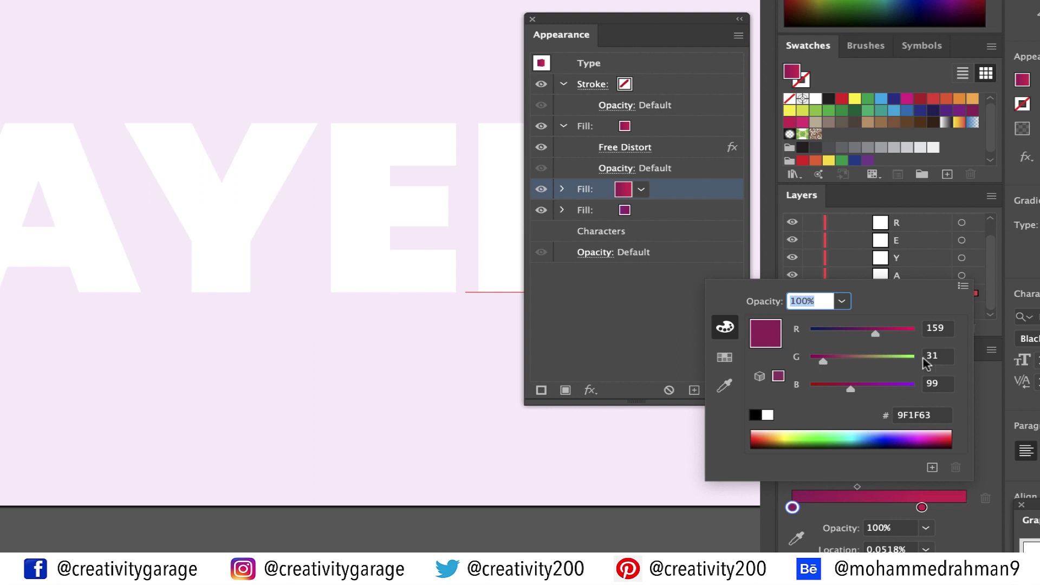
{"action": "key", "text": "Tab"}
{"action": "type", "text": "0"}
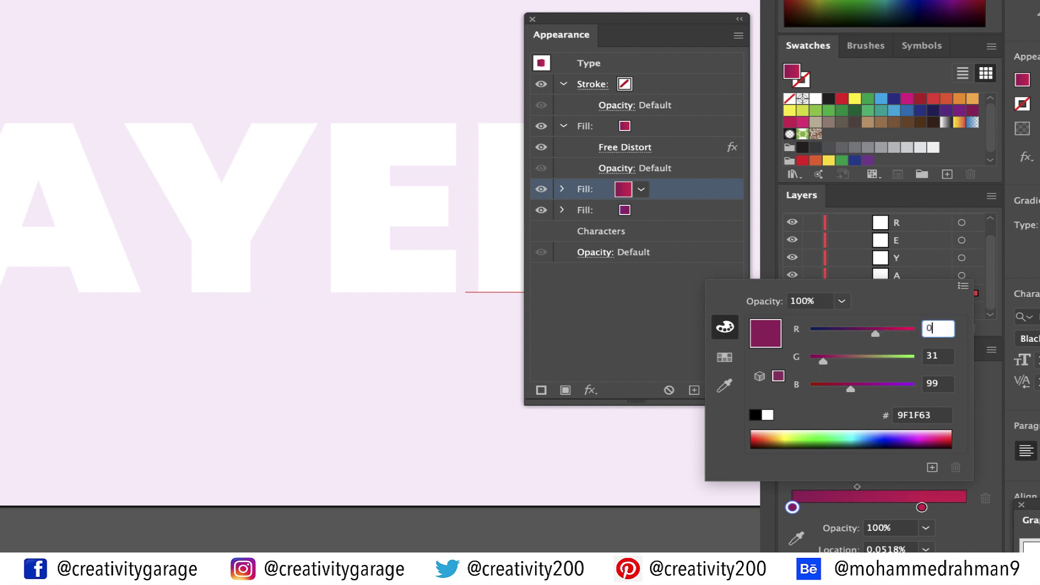
{"action": "key", "text": "Tab"}
{"action": "type", "text": "0"}
{"action": "key", "text": "Tab"}
{"action": "type", "text": "0"}
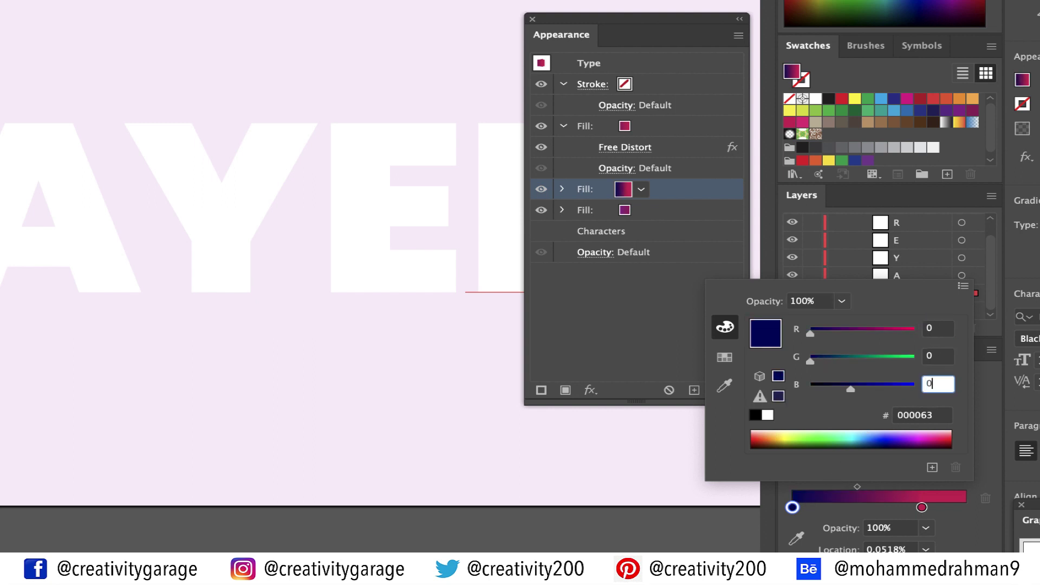
{"action": "key", "text": "Return"}
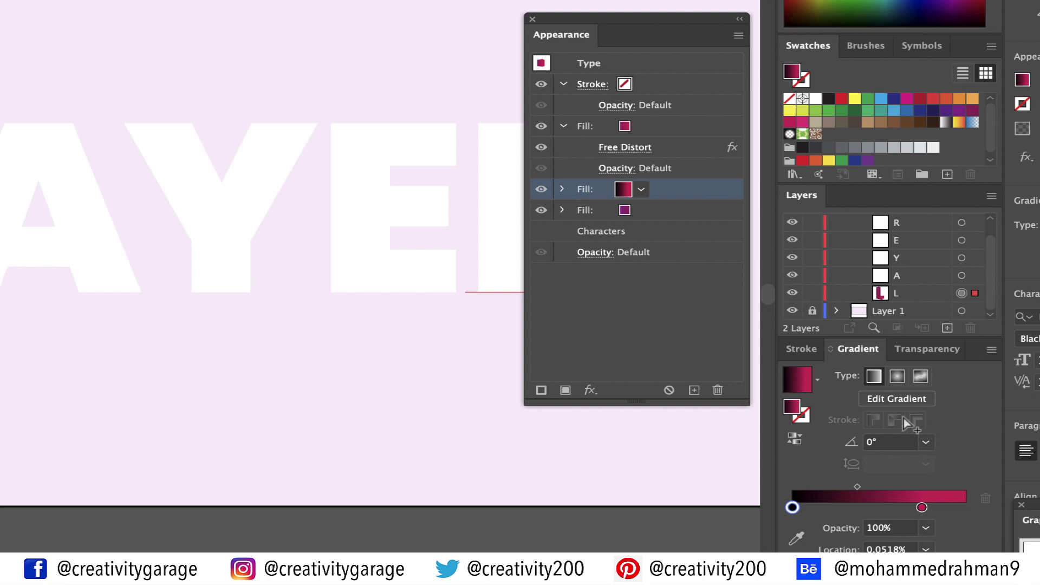
Move the middle fill's crimson gradient stop to 100% and set its colour to RGB 0, 0, 0.
{"action": "left_click_drag", "start_coordinate": [921, 506], "coordinate": [965, 507]}
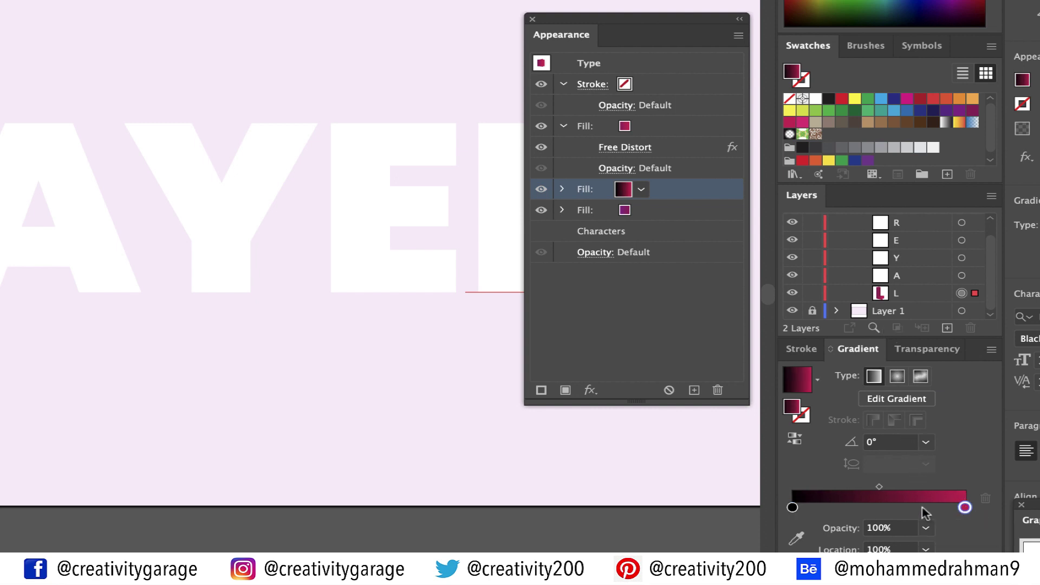
{"action": "double_click", "coordinate": [964, 507]}
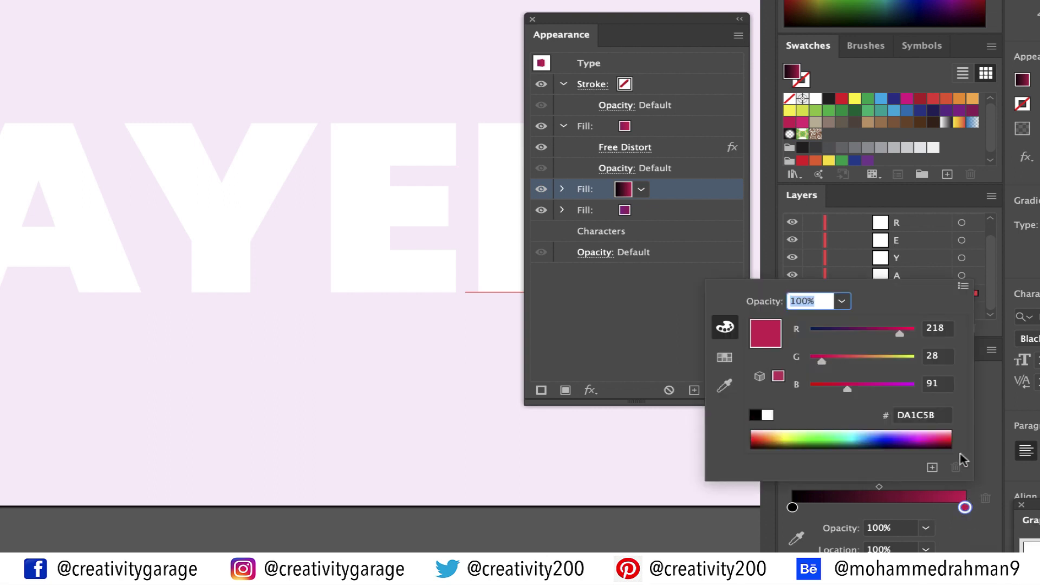
{"action": "left_click", "coordinate": [945, 329]}
{"action": "type", "text": "0"}
{"action": "key", "text": "Tab"}
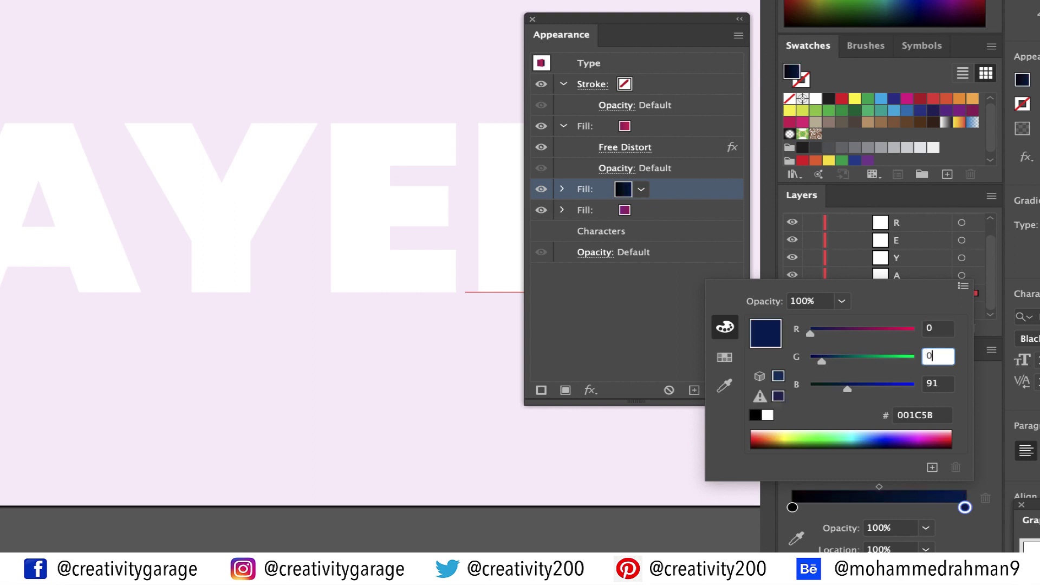
{"action": "type", "text": "0"}
{"action": "key", "text": "Tab"}
{"action": "type", "text": "0"}
{"action": "key", "text": "Return"}
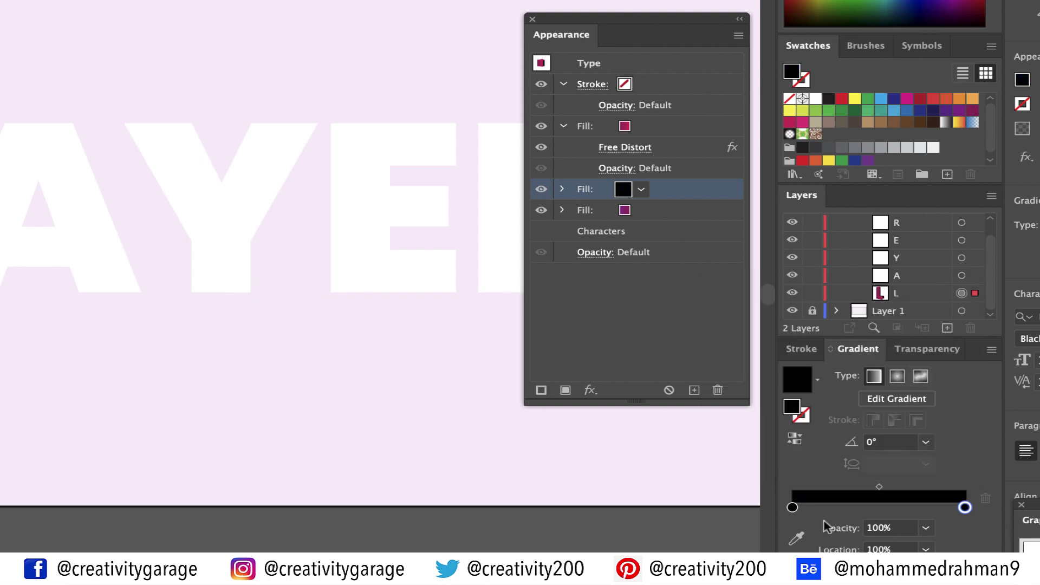
Set the opacity of the black gradient's end stop to 40%.
{"action": "left_click", "coordinate": [882, 528]}
{"action": "type", "text": "40"}
{"action": "key", "text": "Return"}
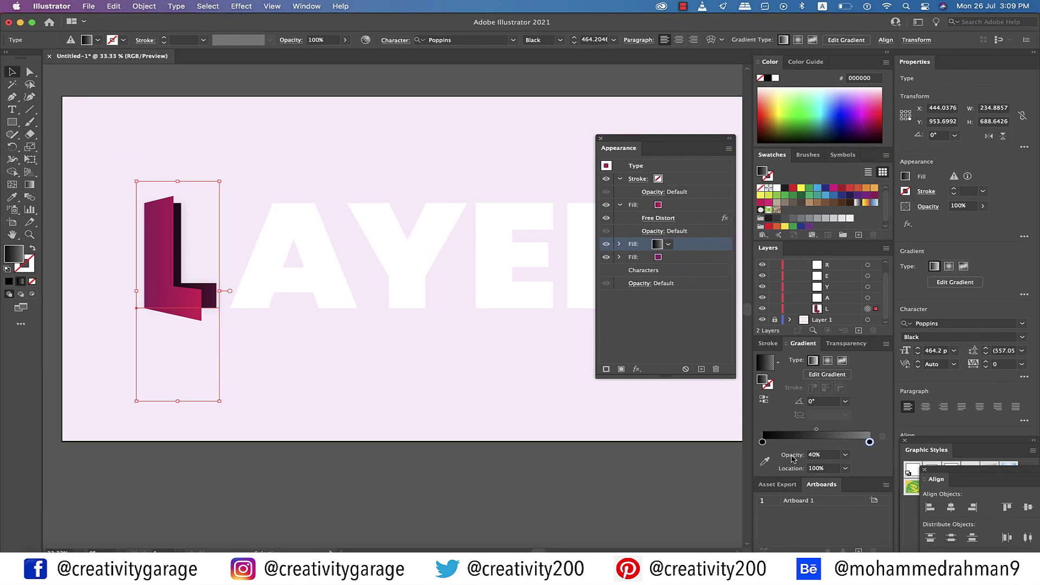
Apply Free Distort to the L's black gradient fill, pulling its two right corners inward and outward vertically into a folded flap shape.
{"action": "left_click", "coordinate": [241, 6]}
{"action": "mouse_move", "coordinate": [343, 113]}
{"action": "key", "text": "Right"}
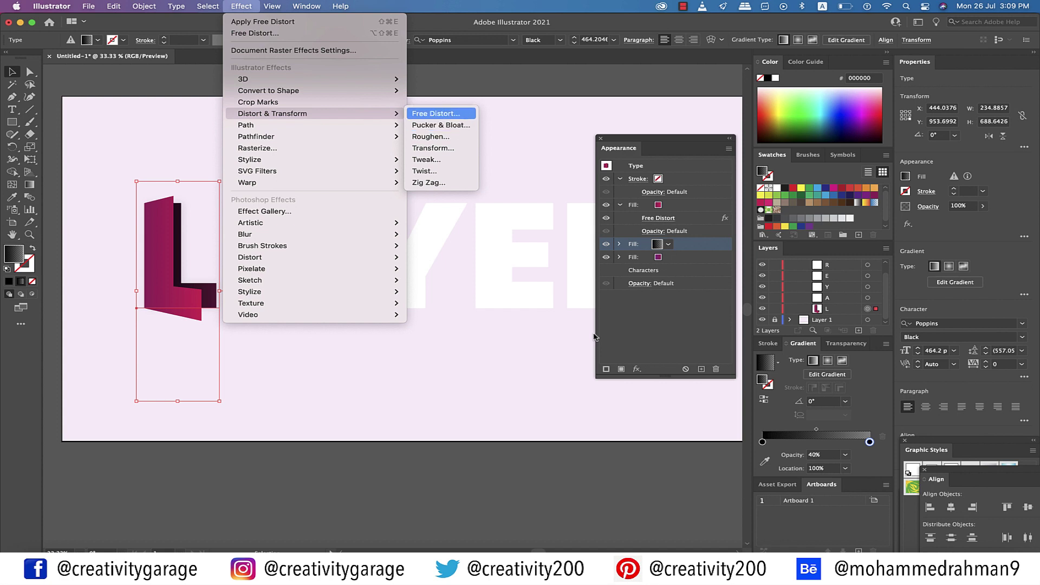
{"action": "key", "text": "Return"}
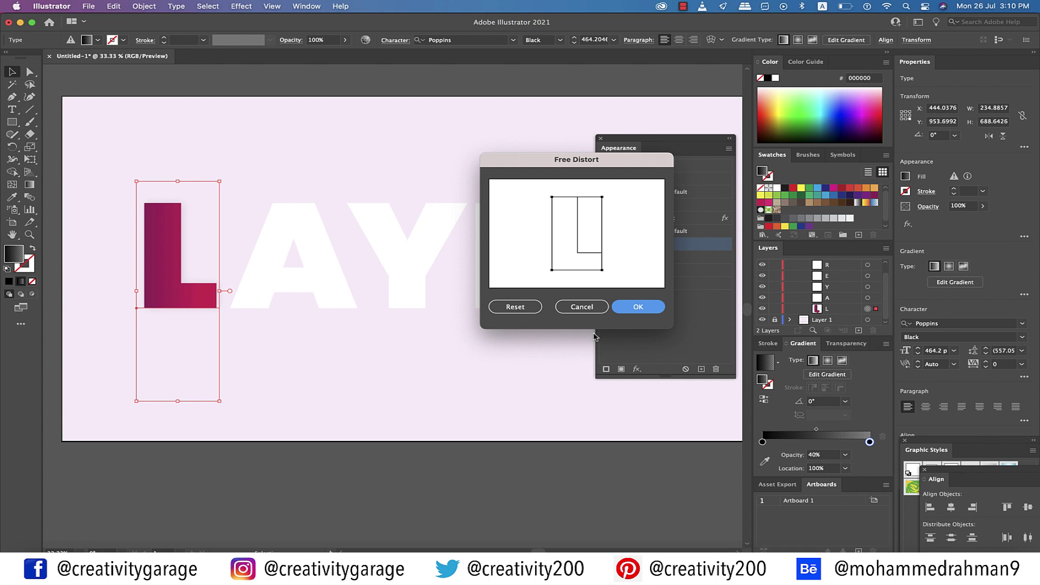
{"action": "left_click_drag", "start_coordinate": [602, 197], "coordinate": [594, 192]}
{"action": "left_click_drag", "start_coordinate": [601, 272], "coordinate": [595, 280]}
{"action": "left_click_drag", "start_coordinate": [594, 190], "coordinate": [593, 189]}
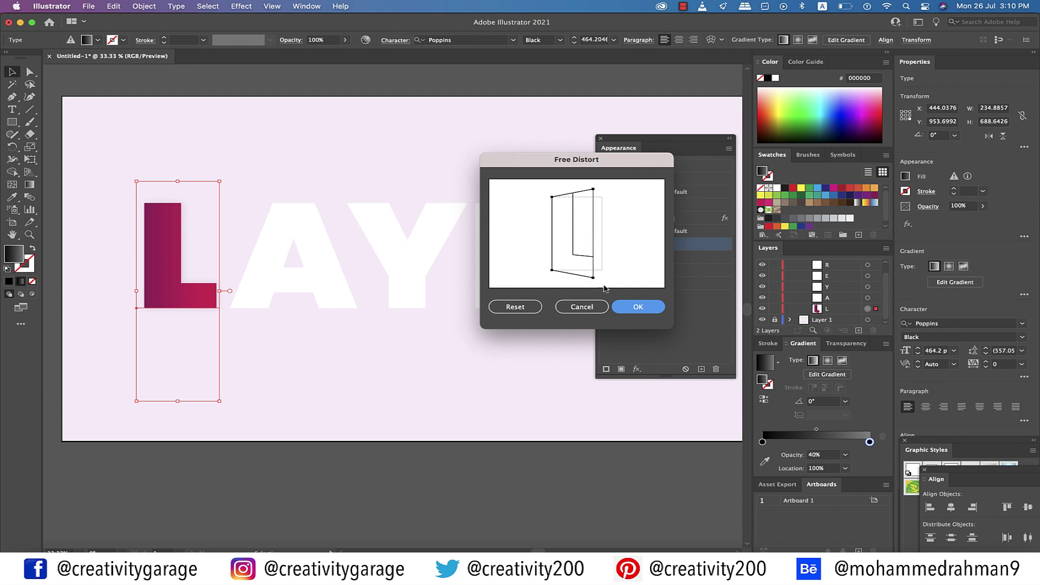
{"action": "left_click", "coordinate": [633, 306]}
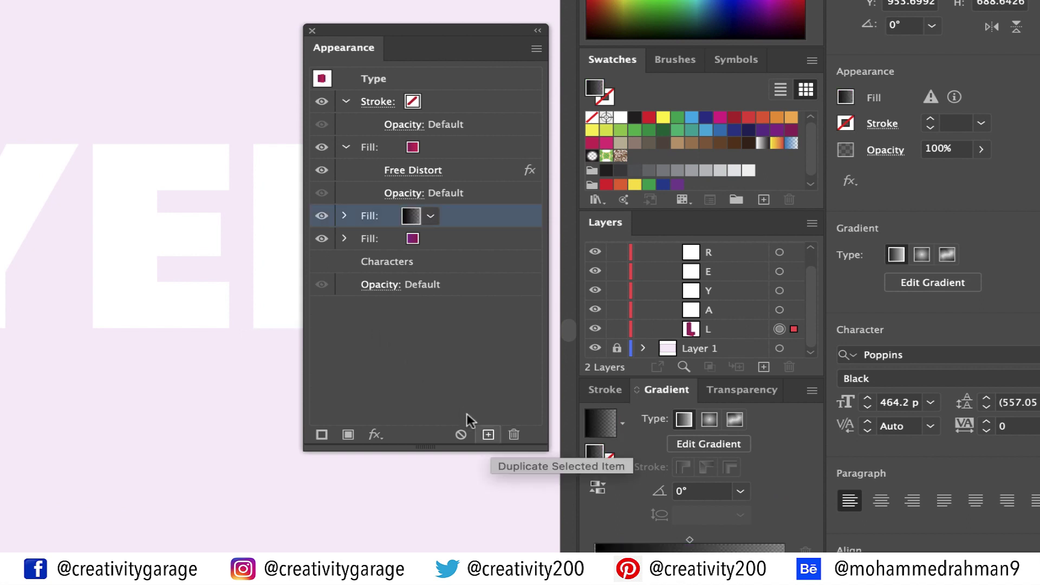
Duplicate the L's distorted black gradient fill and set the upper copy's opacity to 30%.
{"action": "left_click", "coordinate": [489, 436]}
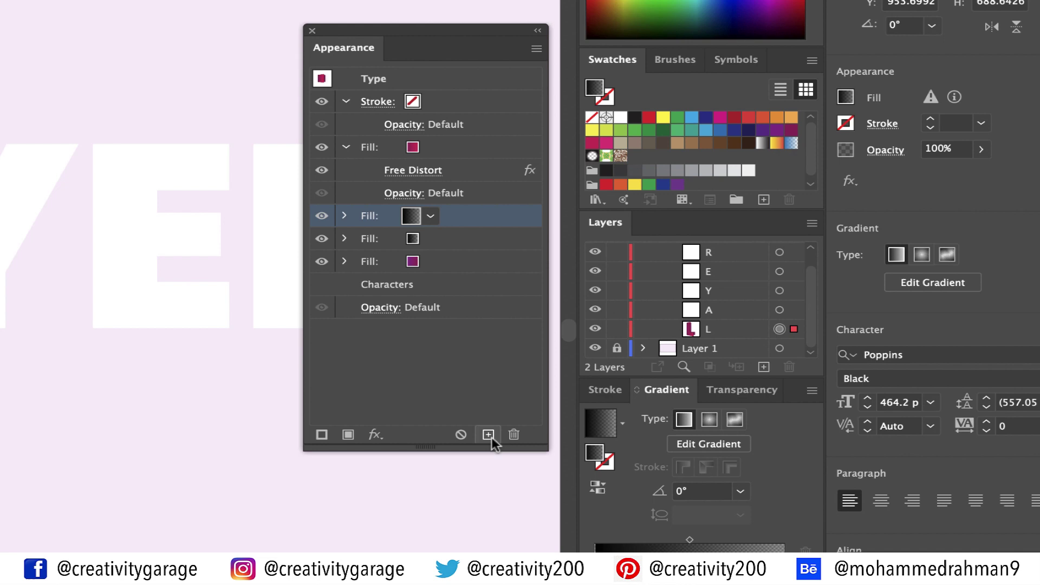
{"action": "left_click", "coordinate": [945, 149]}
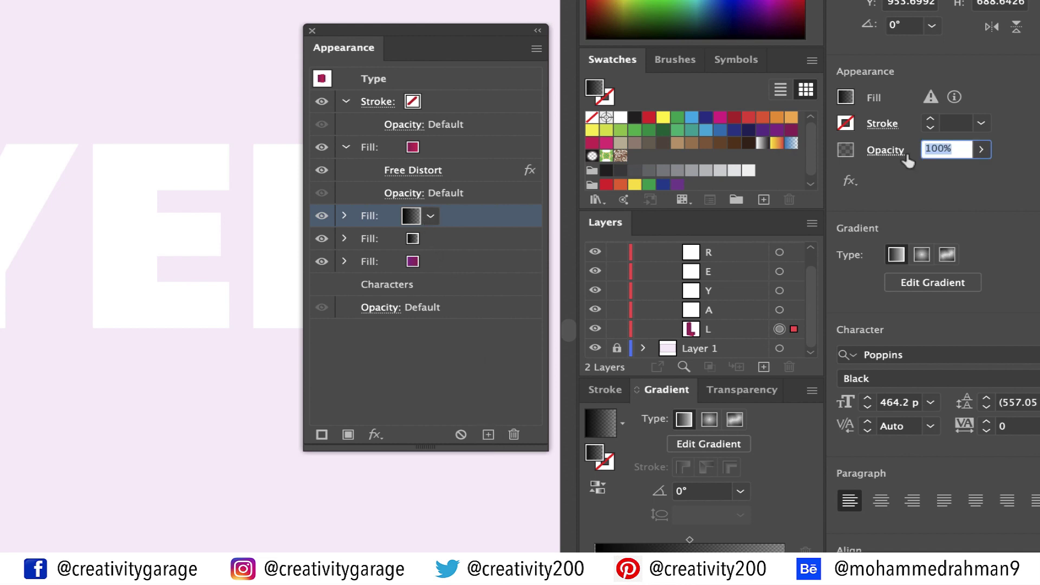
{"action": "type", "text": "30"}
{"action": "key", "text": "Return"}
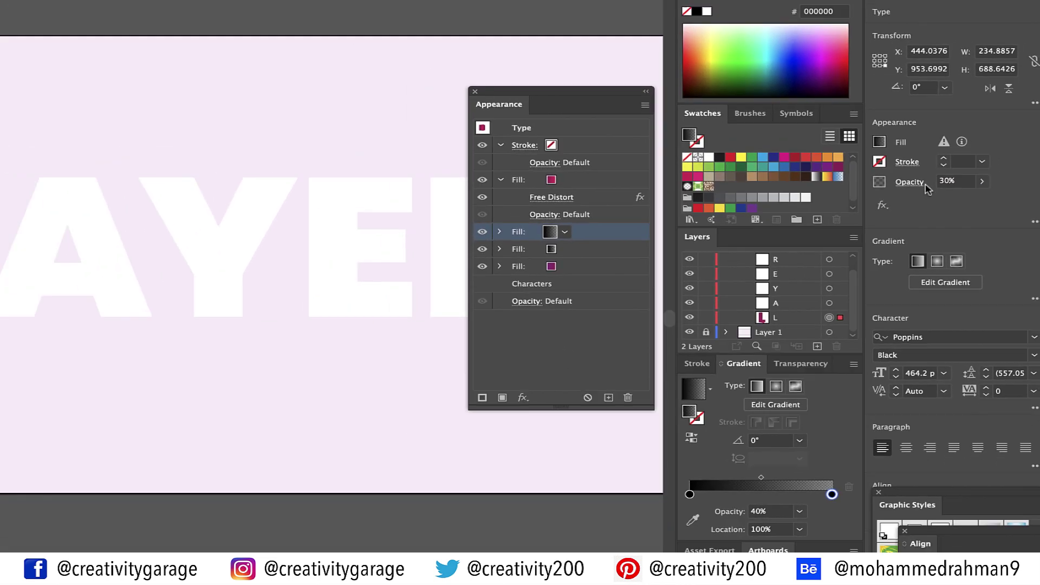
Add a Transform effect to the upper black gradient fill with a horizontal move of 5 px.
{"action": "left_click", "coordinate": [241, 6]}
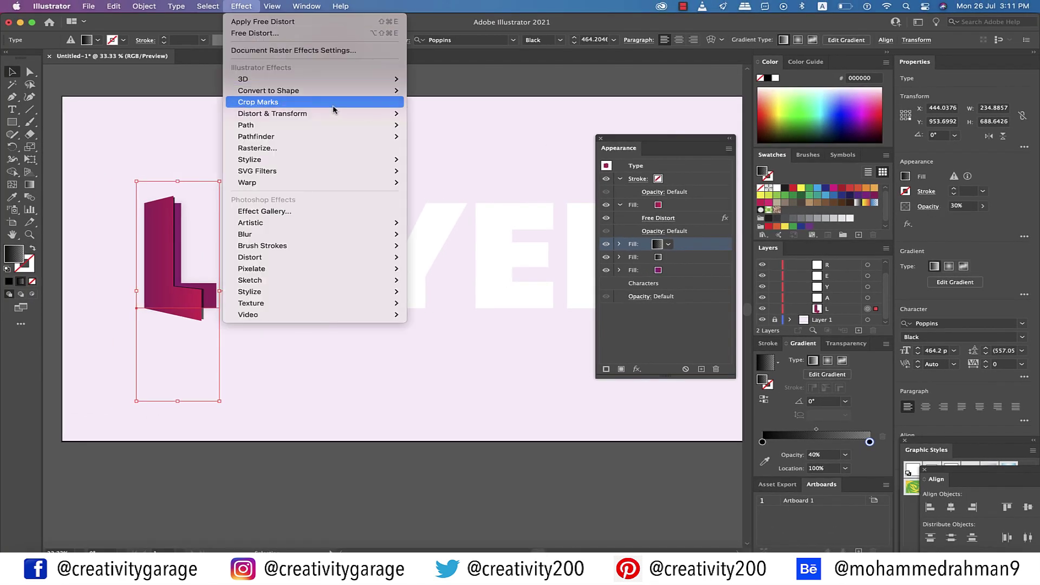
{"action": "mouse_move", "coordinate": [334, 110]}
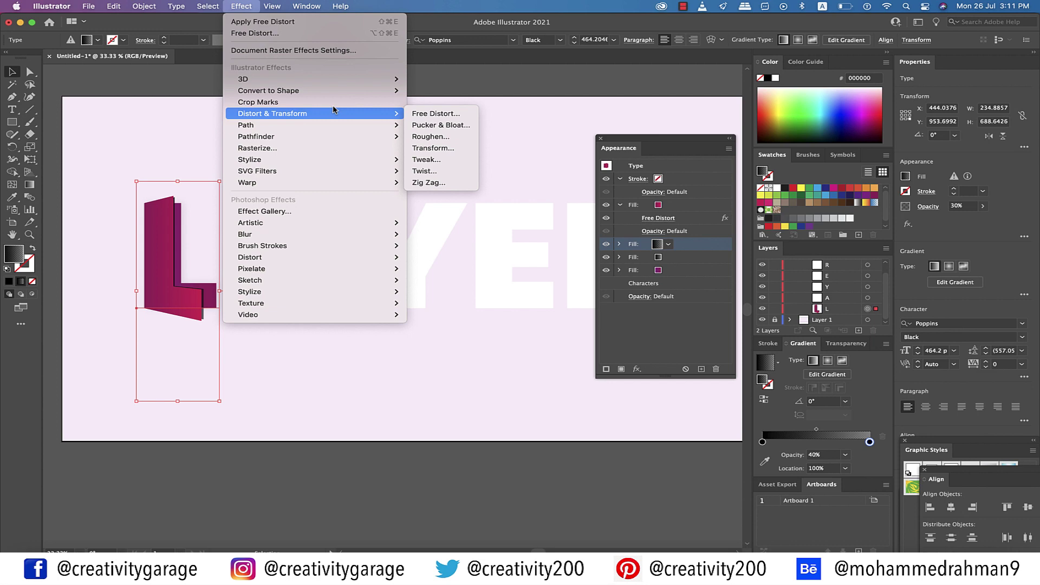
{"action": "left_click", "coordinate": [429, 148]}
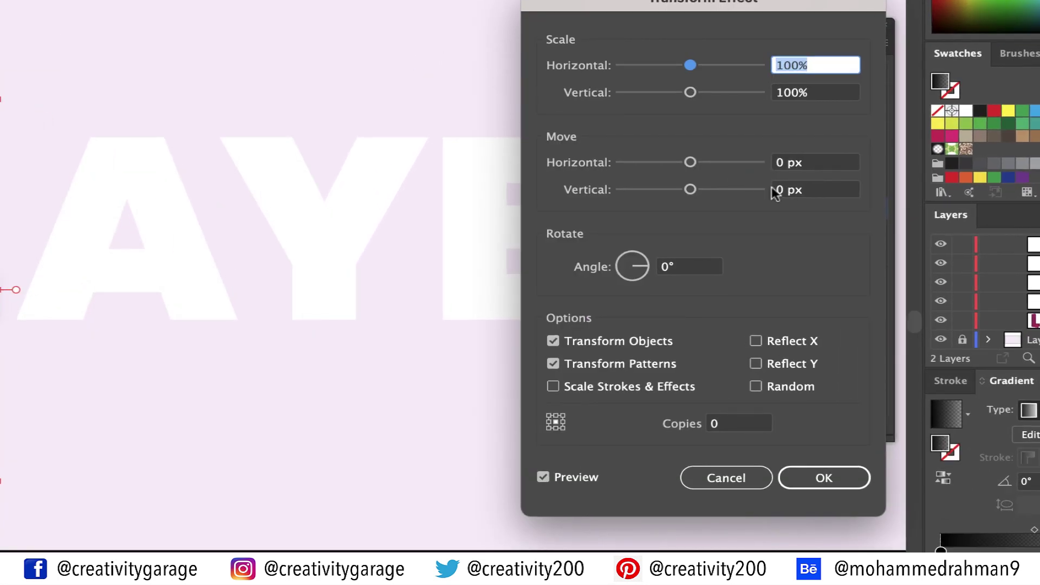
{"action": "key", "text": "Tab"}
{"action": "key", "text": "Tab"}
{"action": "type", "text": "5"}
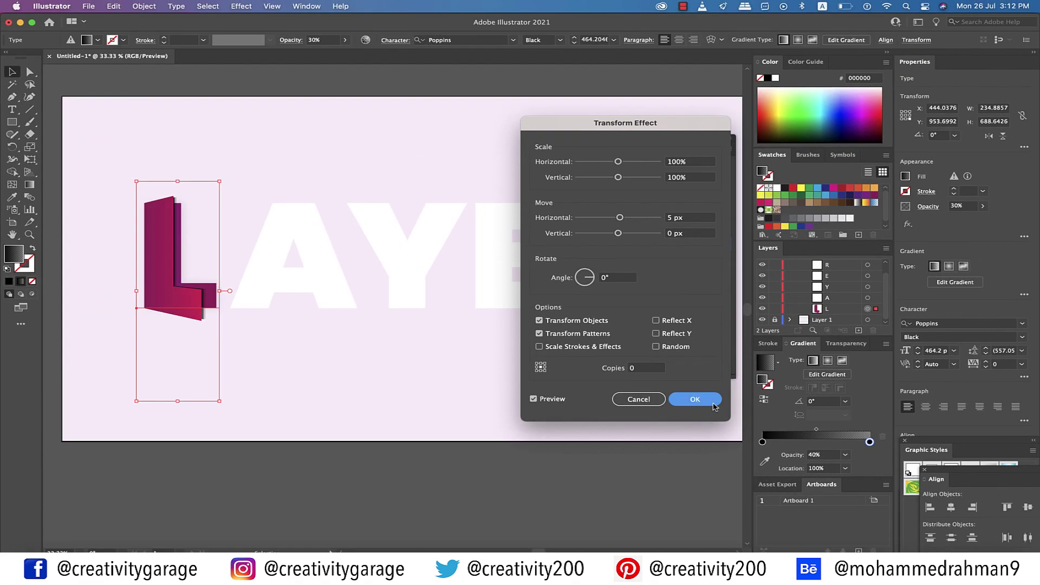
{"action": "left_click", "coordinate": [824, 478]}
Apply a Gaussian Blur with a 5 pixel radius to the upper black gradient fill.
{"action": "left_click", "coordinate": [685, 247]}
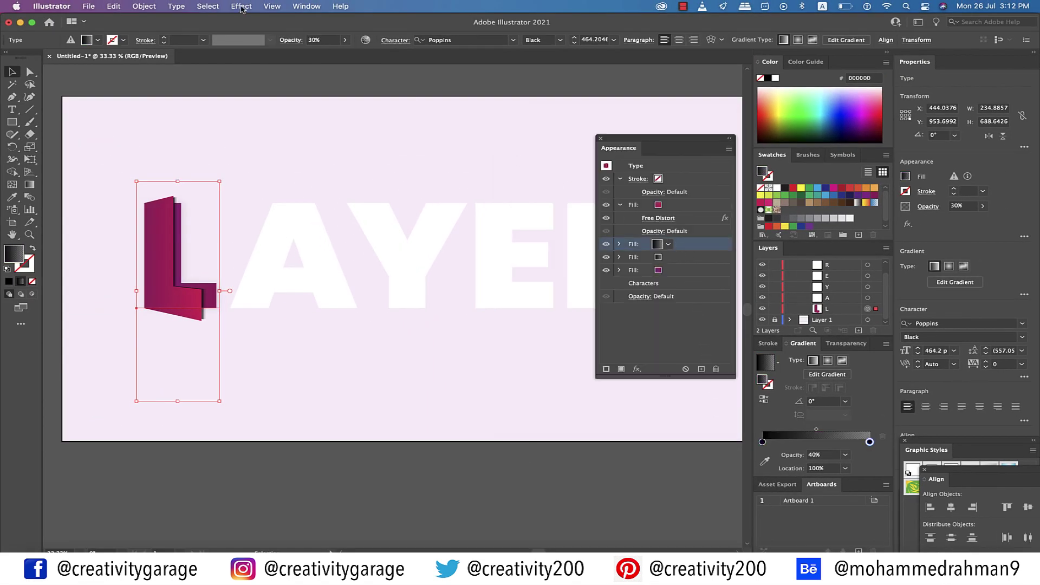
{"action": "left_click", "coordinate": [242, 6]}
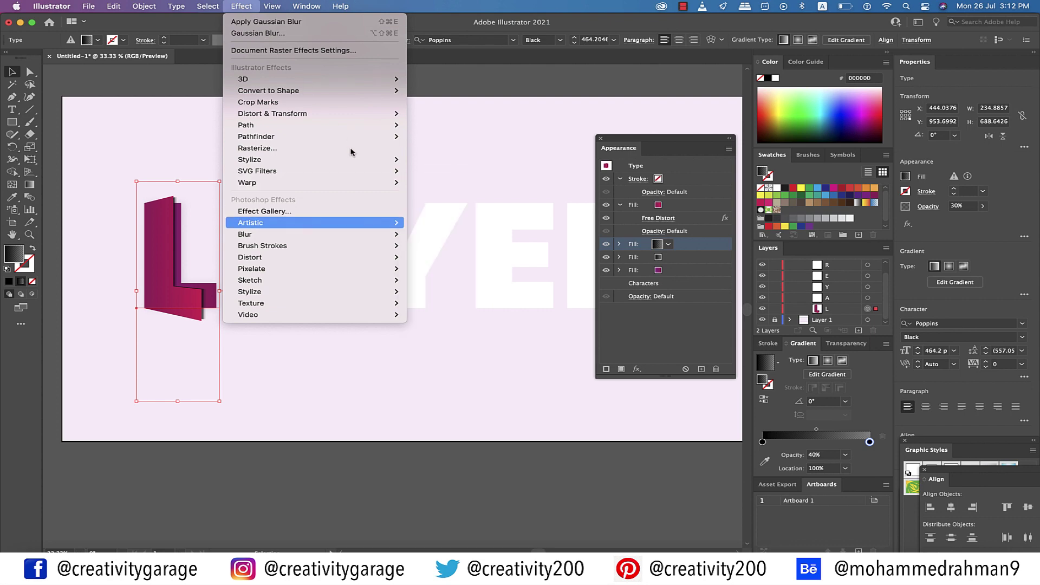
{"action": "mouse_move", "coordinate": [379, 234]}
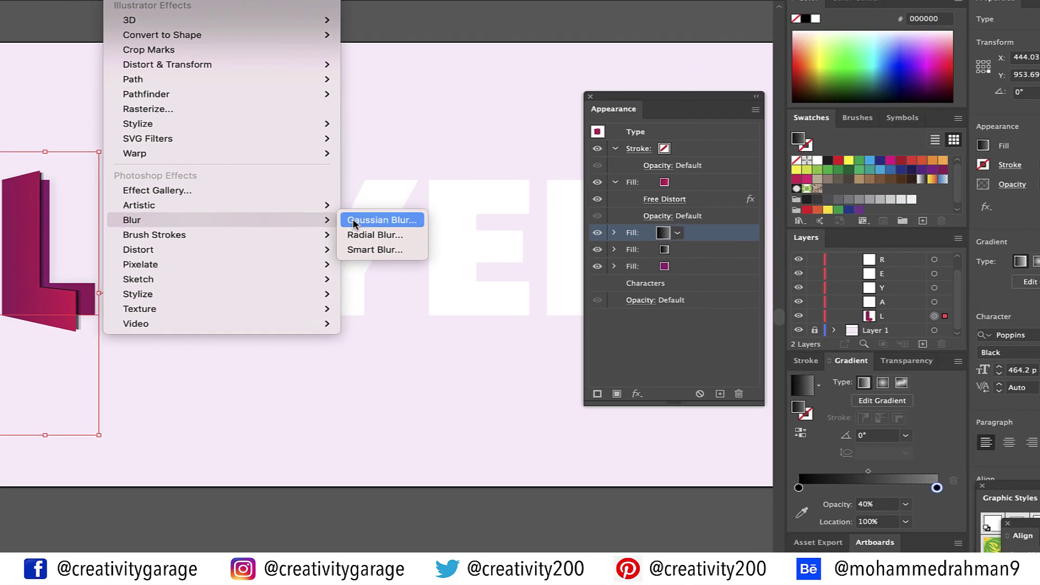
{"action": "left_click", "coordinate": [417, 235]}
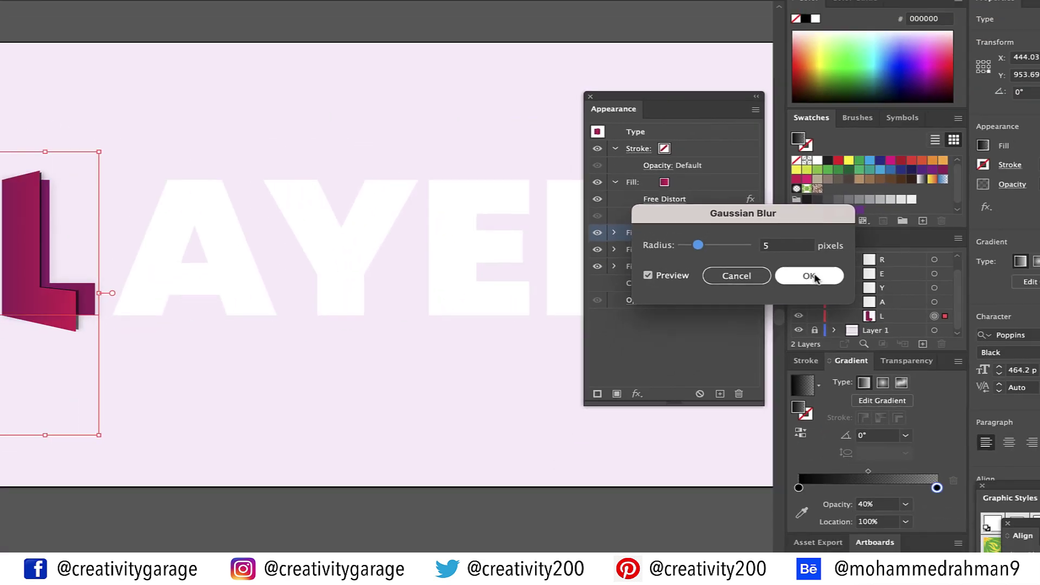
{"action": "left_click", "coordinate": [924, 275]}
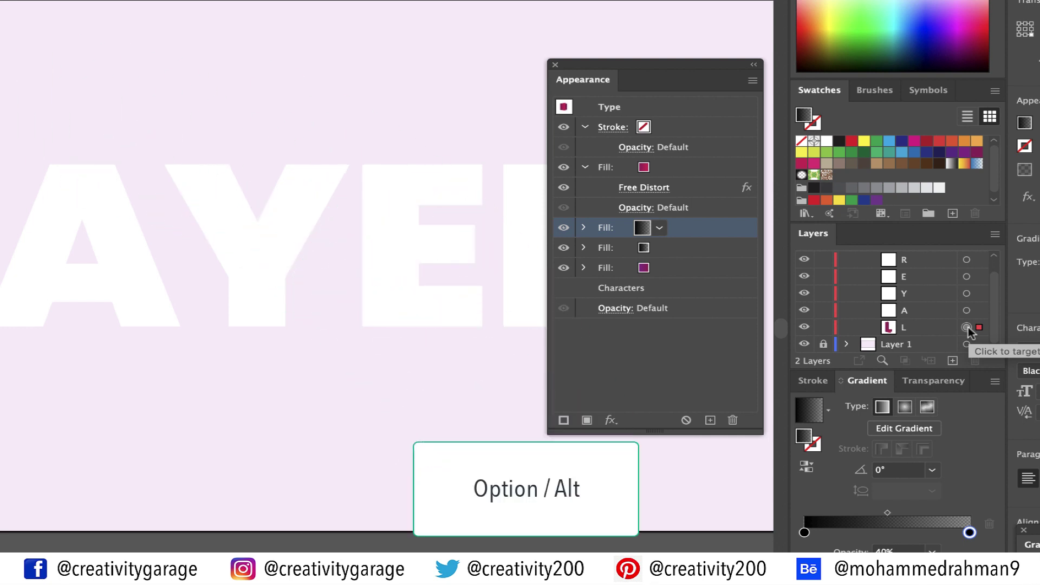
Copy the L's complete appearance onto the letter A and select the A for editing.
{"action": "left_click_drag", "start_coordinate": [967, 327], "coordinate": [967, 311]}
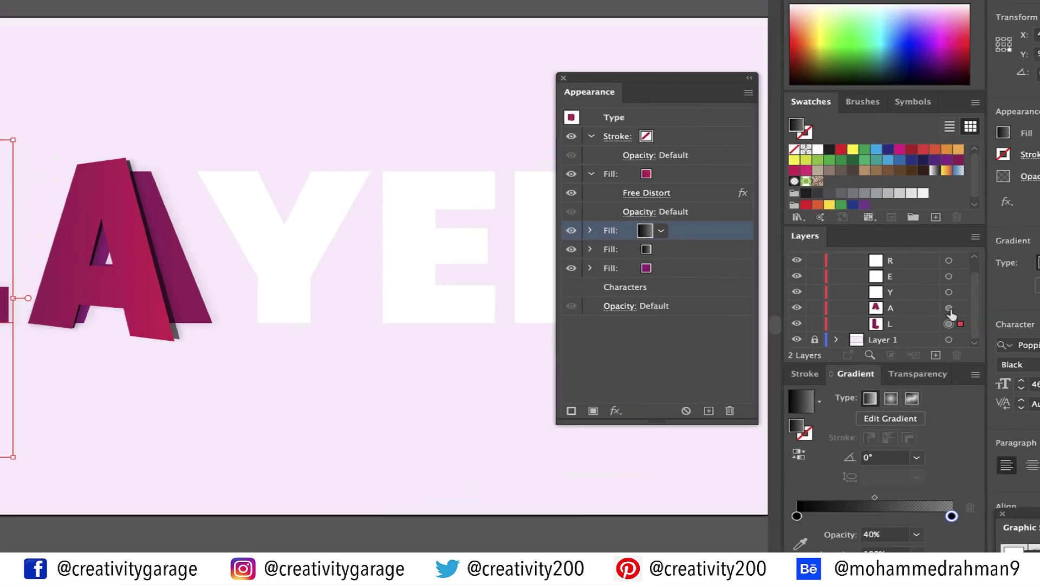
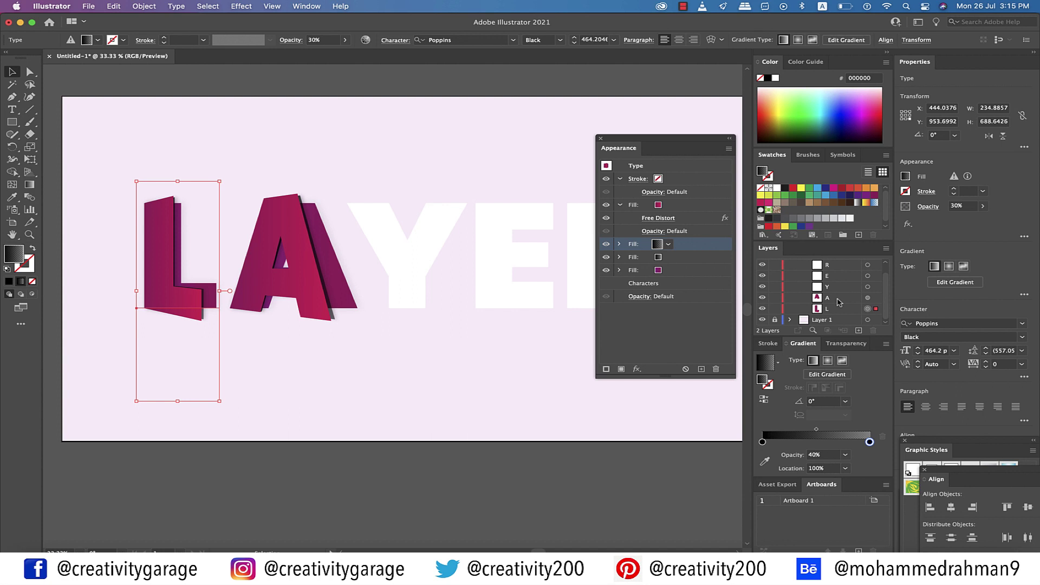
{"action": "left_click", "coordinate": [838, 302]}
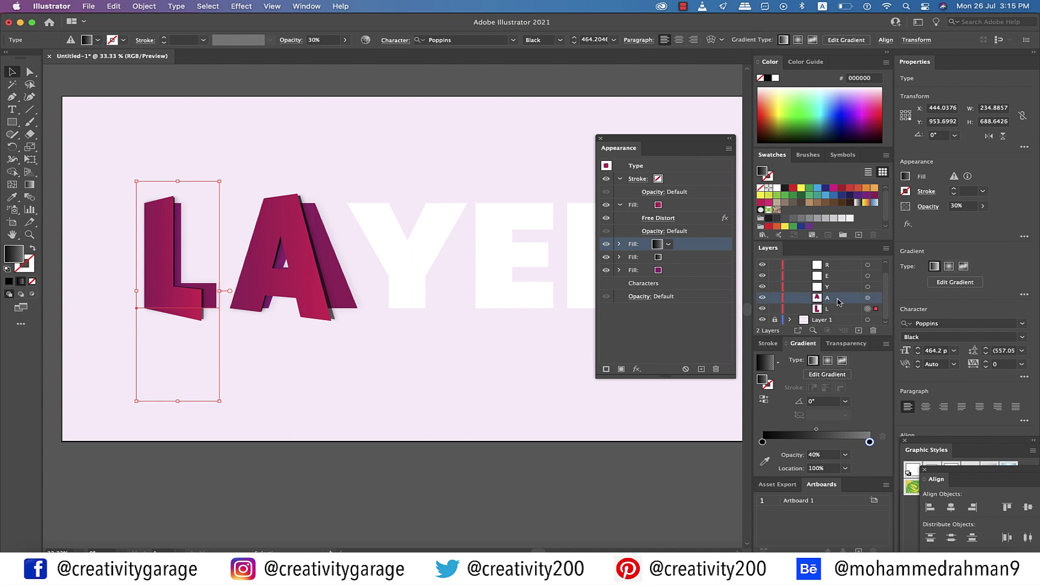
{"action": "left_click", "coordinate": [867, 298]}
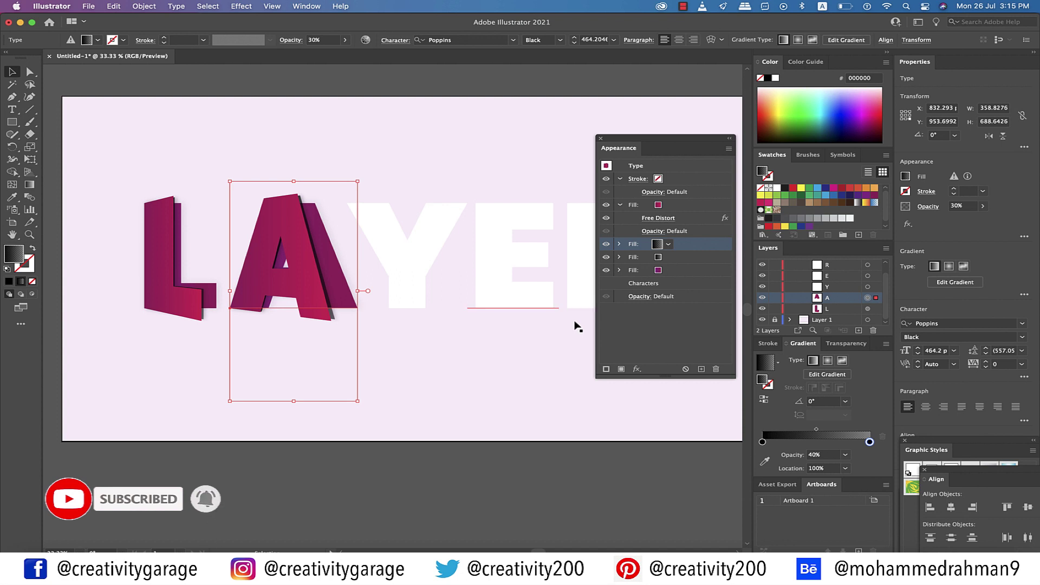
Set the first gradient stop of the A's top Free Distort fill to RGB 238, 28, 37.
{"action": "left_click", "coordinate": [683, 207]}
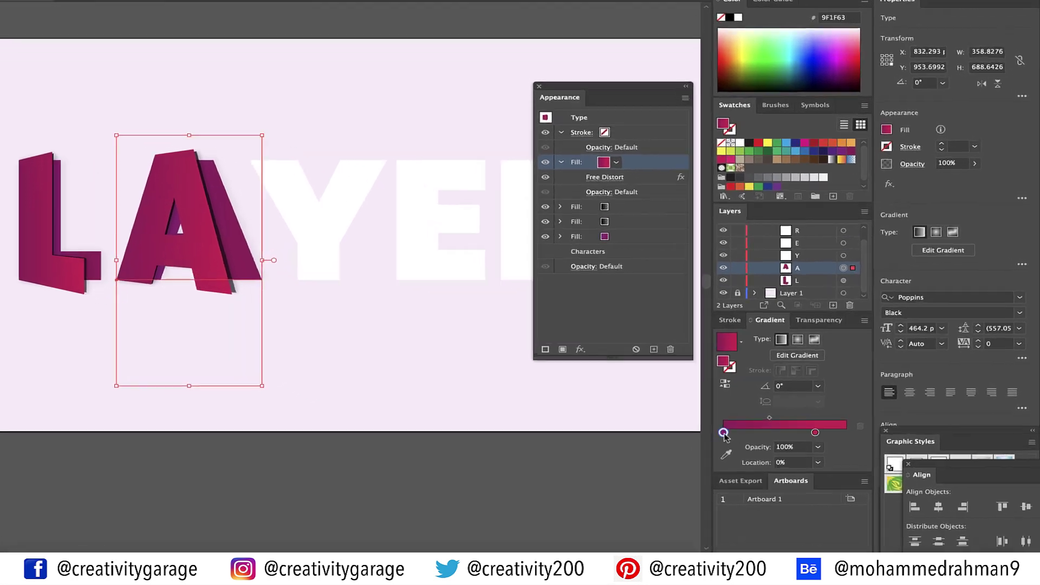
{"action": "double_click", "coordinate": [762, 442]}
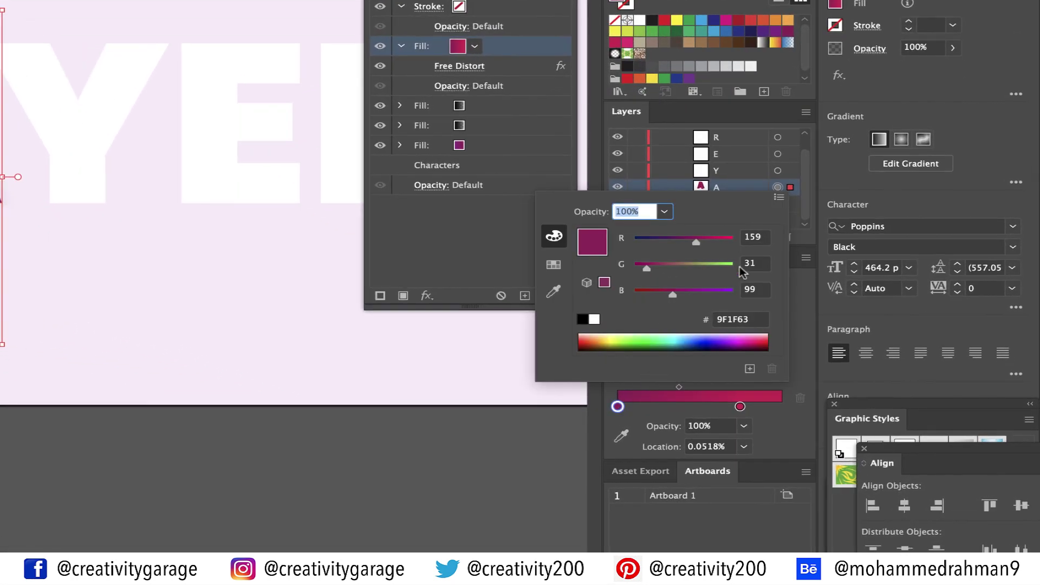
{"action": "left_click", "coordinate": [764, 237]}
{"action": "type", "text": "23"}
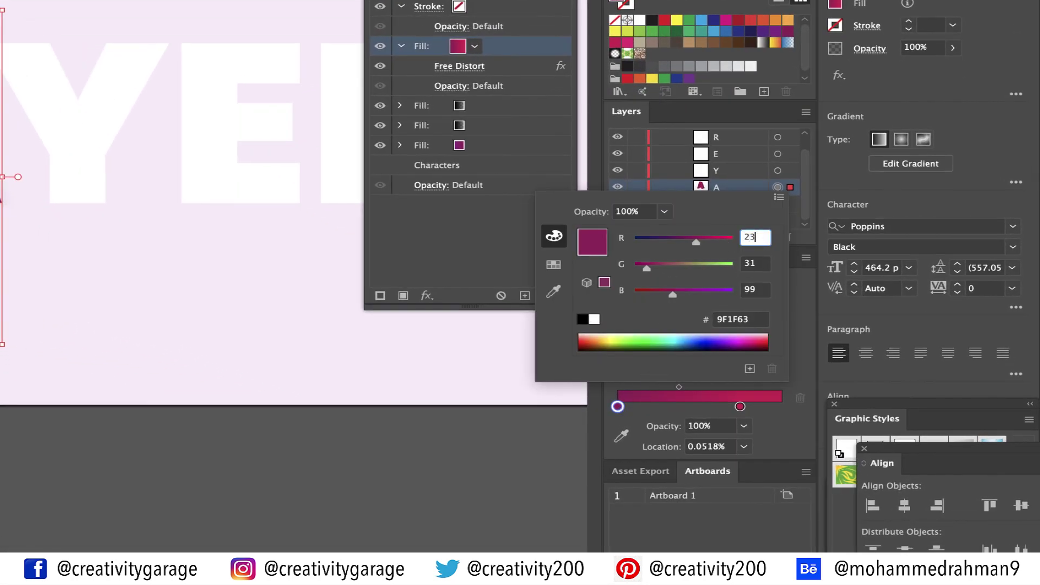
{"action": "type", "text": "8"}
{"action": "key", "text": "Tab"}
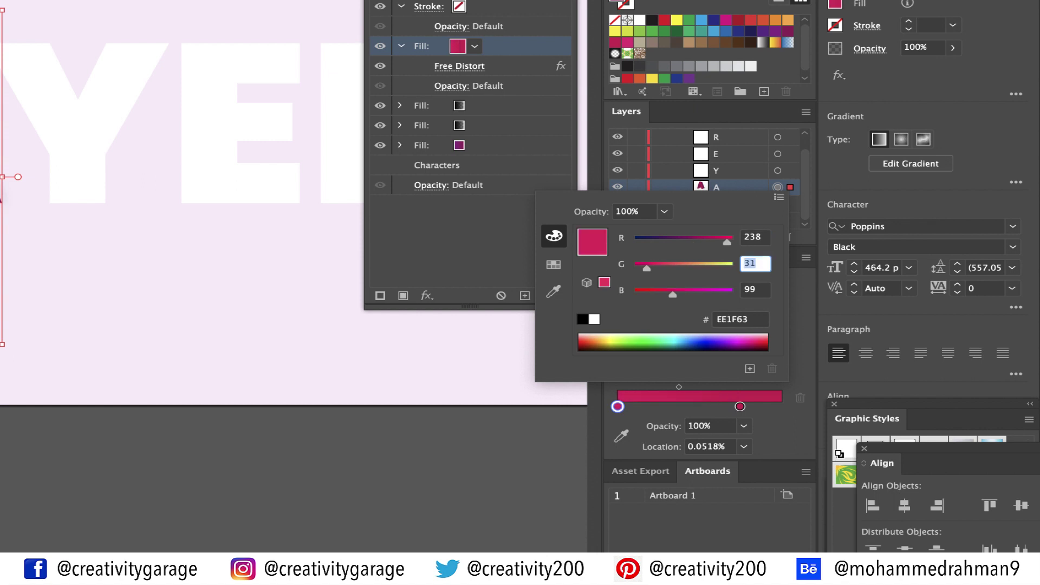
{"action": "type", "text": "28"}
{"action": "key", "text": "Tab"}
{"action": "type", "text": "37"}
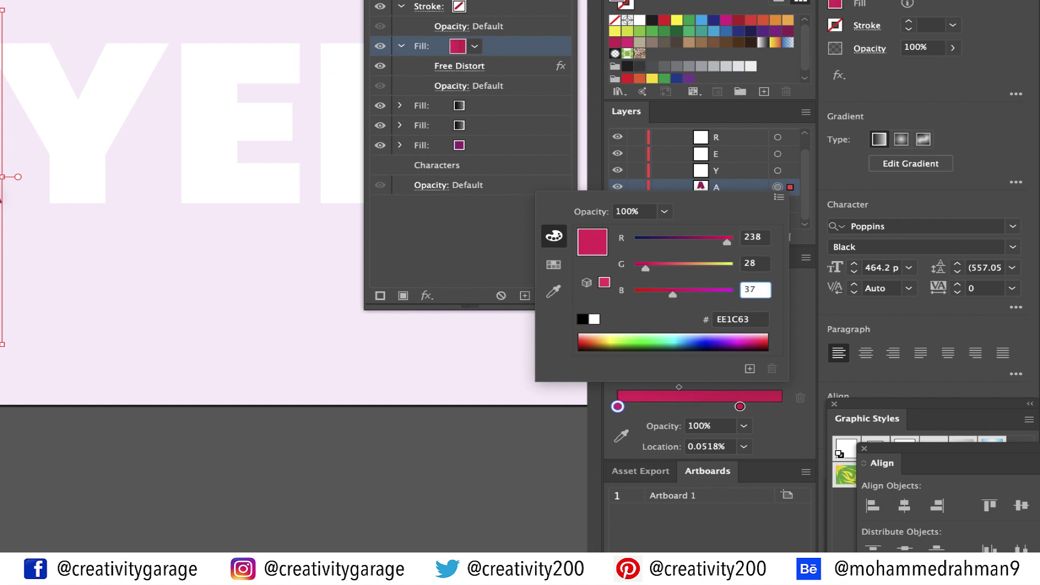
{"action": "key", "text": "Return"}
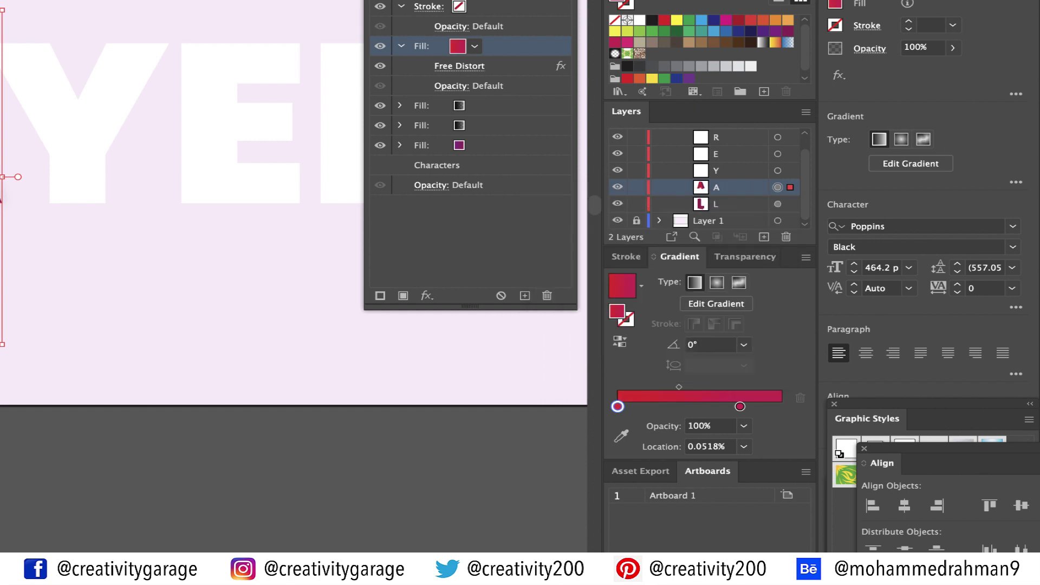
Set the second gradient stop of the A's top fill to RGB 241, 90, 65.
{"action": "double_click", "coordinate": [740, 406]}
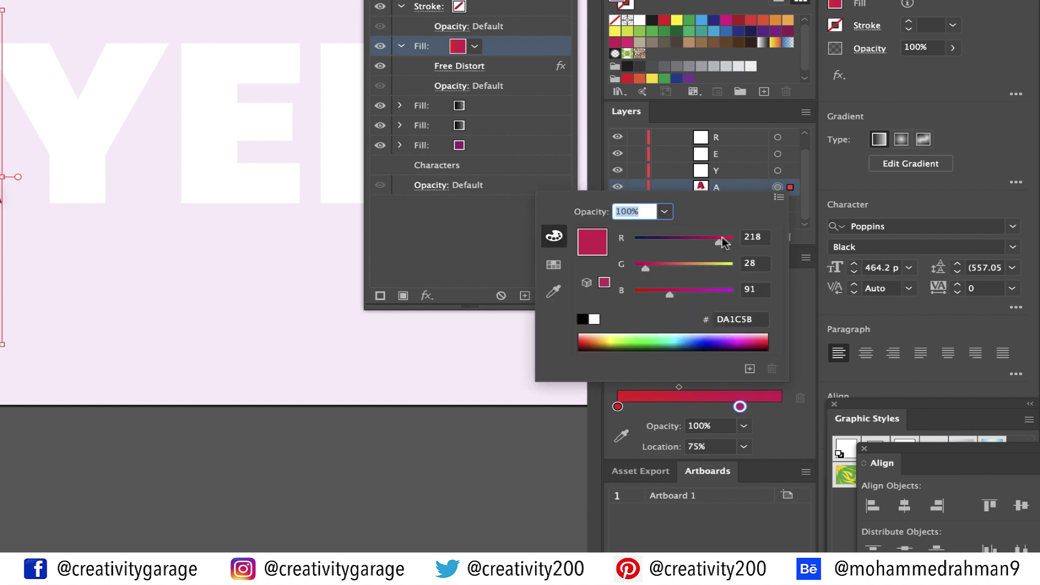
{"action": "left_click", "coordinate": [760, 238]}
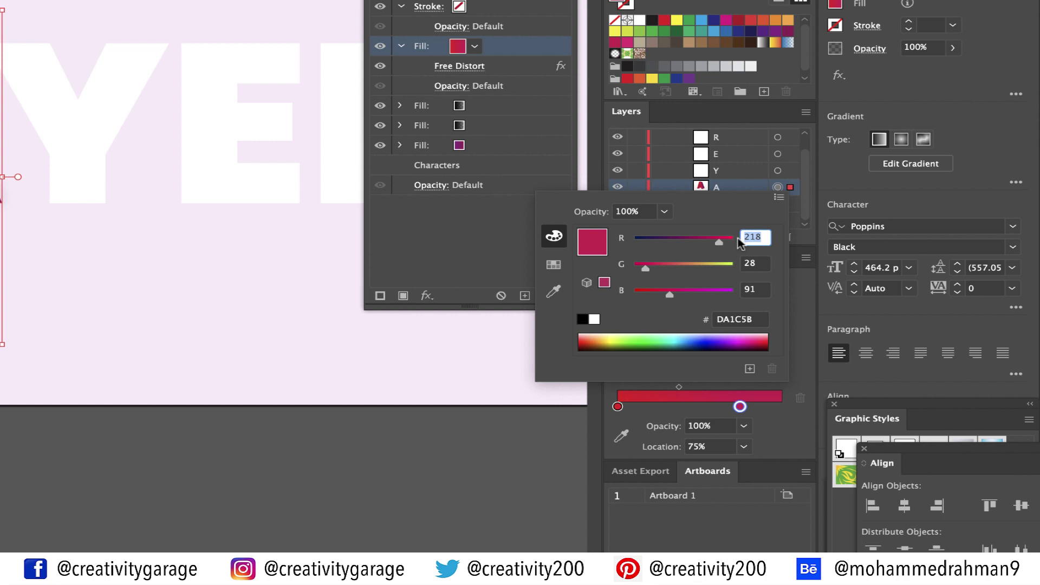
{"action": "type", "text": "241"}
{"action": "key", "text": "Tab"}
{"action": "type", "text": "90"}
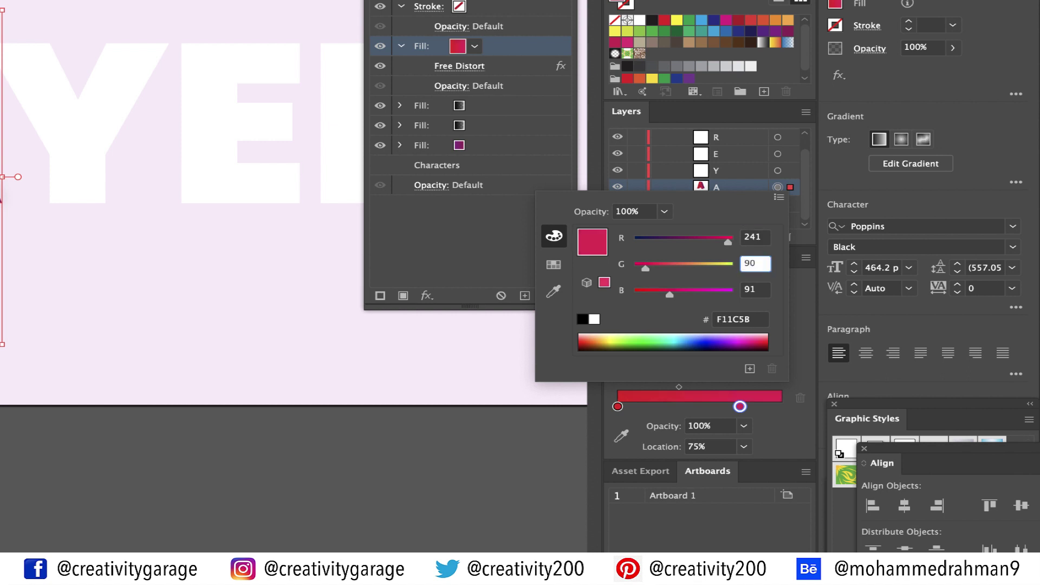
{"action": "key", "text": "Tab"}
{"action": "type", "text": "65"}
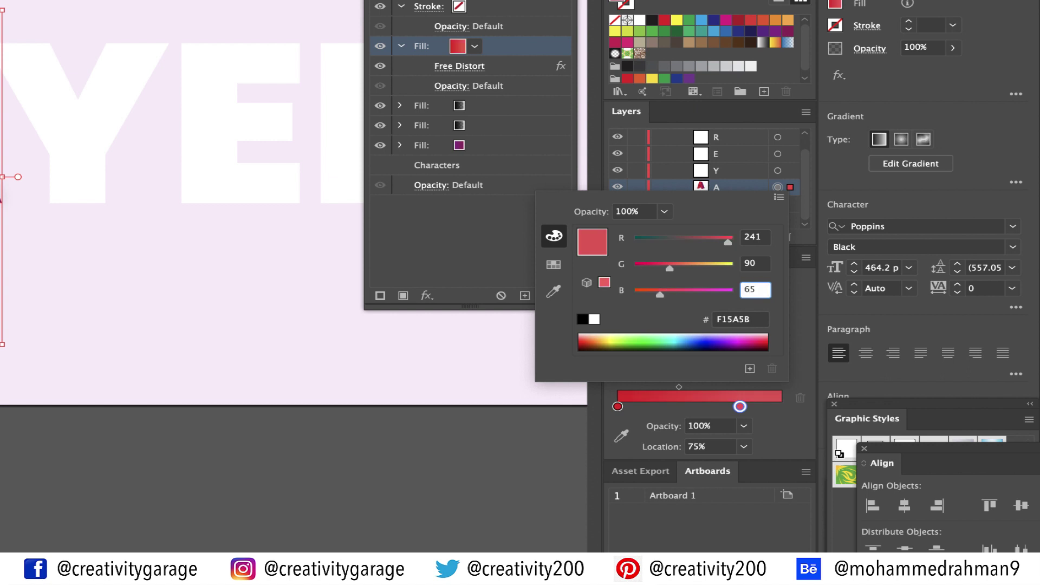
{"action": "key", "text": "Return"}
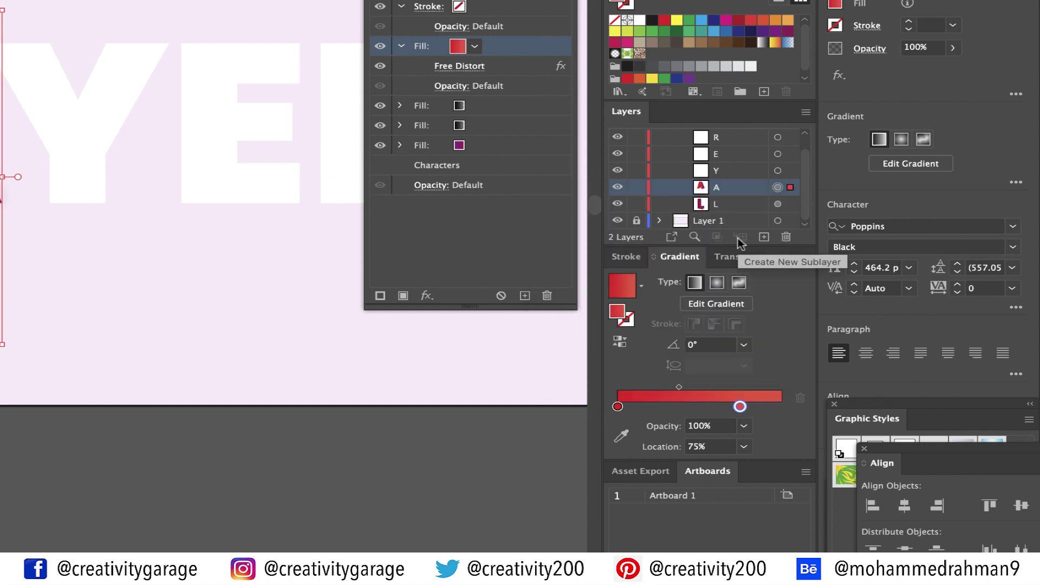
Set the first gradient stop of the A's bottom fill to RGB 190, 31, 46.
{"action": "left_click", "coordinate": [422, 145]}
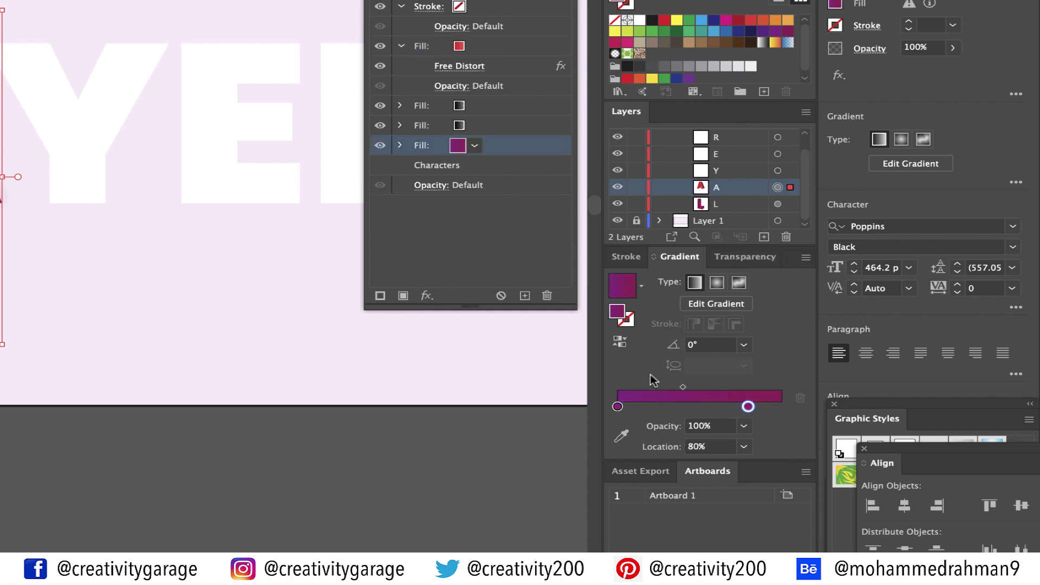
{"action": "double_click", "coordinate": [617, 406]}
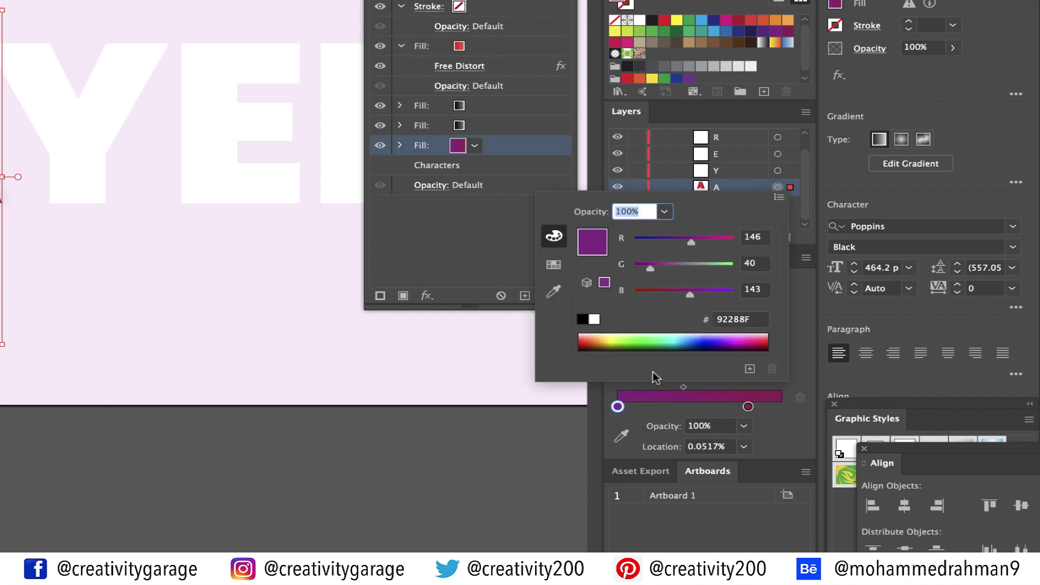
{"action": "left_click", "coordinate": [762, 236]}
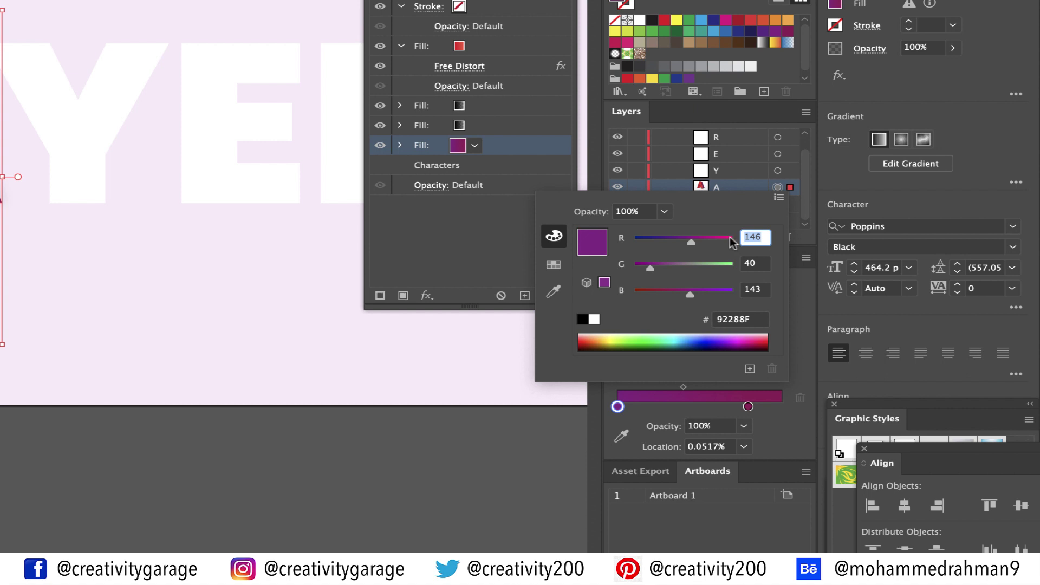
{"action": "type", "text": "190"}
{"action": "key", "text": "Tab"}
{"action": "type", "text": "31"}
{"action": "key", "text": "Tab"}
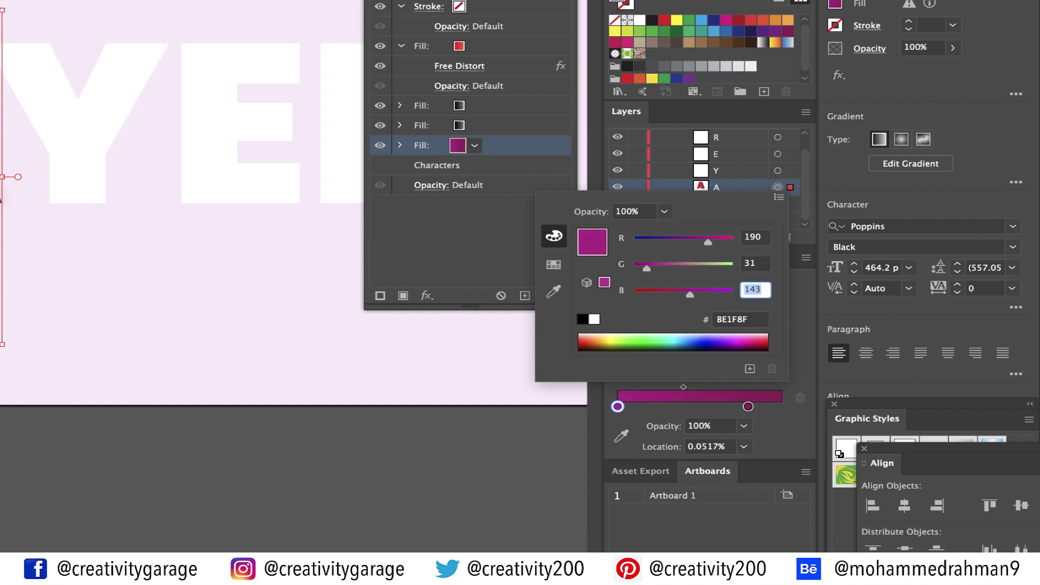
{"action": "type", "text": "46"}
{"action": "key", "text": "Return"}
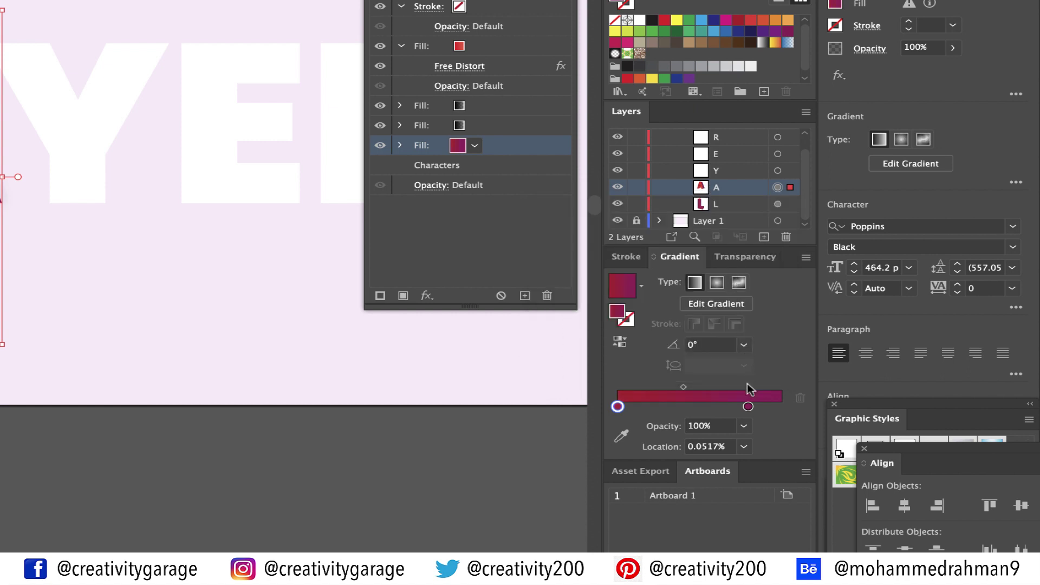
Set the second gradient stop of the A's bottom fill to RGB 238, 28, 37.
{"action": "double_click", "coordinate": [748, 406]}
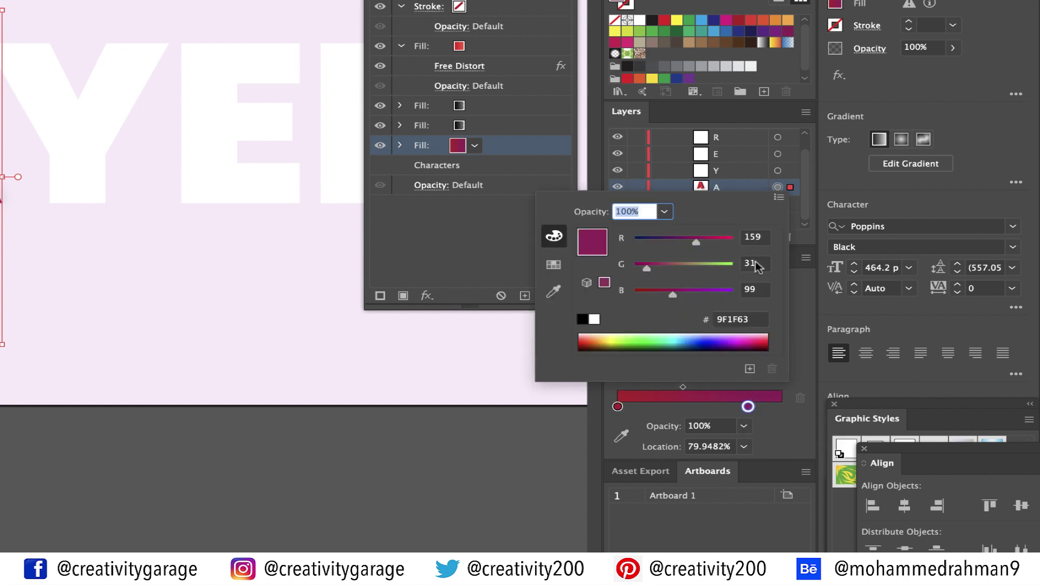
{"action": "key", "text": "Tab"}
{"action": "type", "text": "238"}
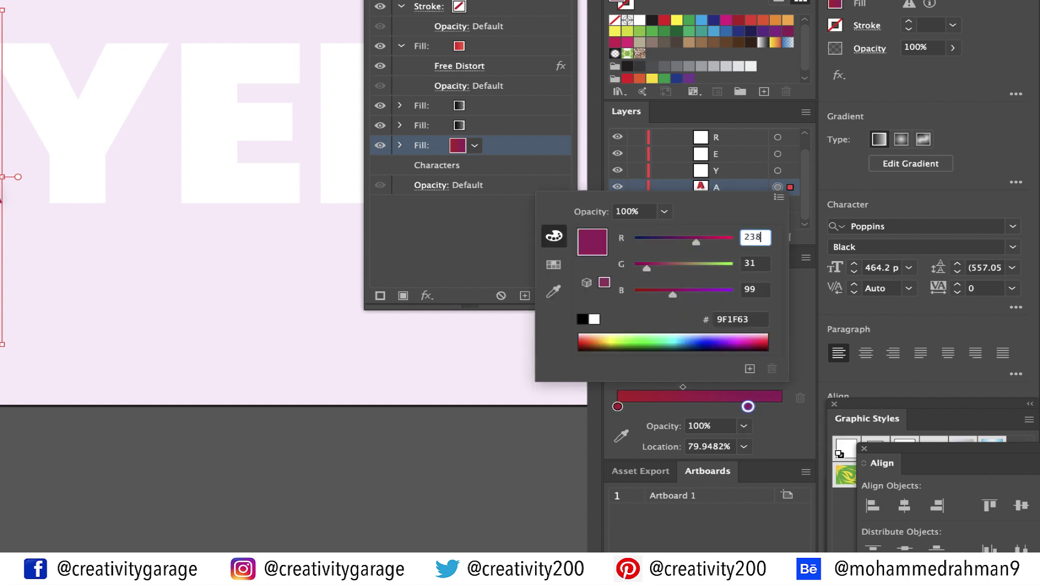
{"action": "key", "text": "Tab"}
{"action": "type", "text": "28"}
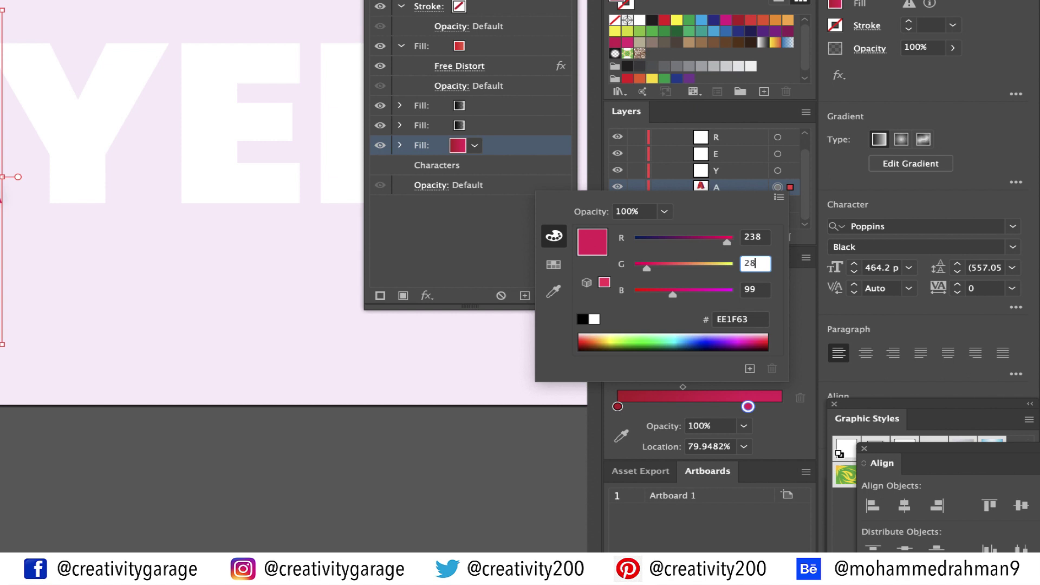
{"action": "key", "text": "Tab"}
{"action": "type", "text": "37"}
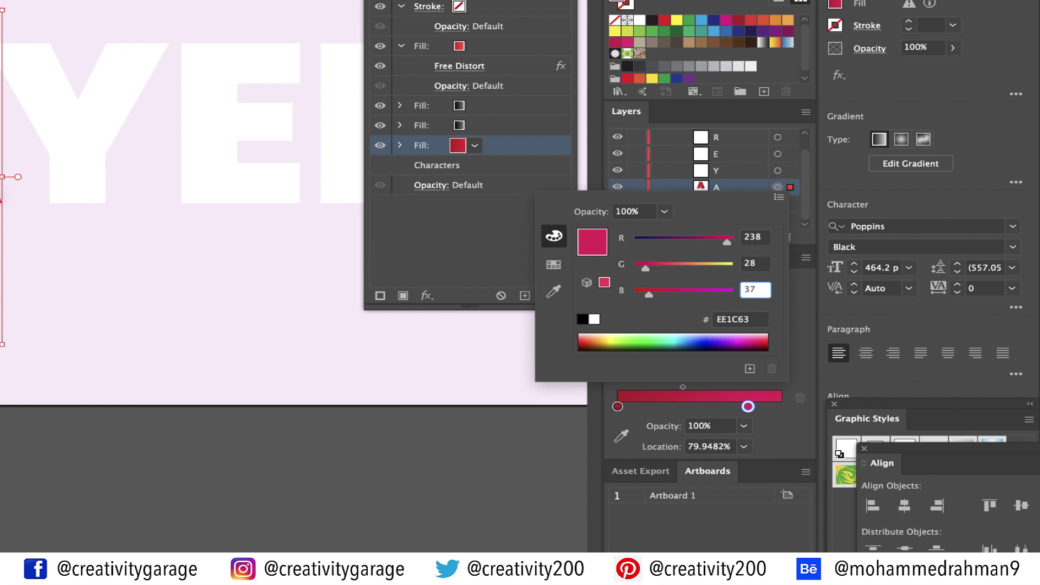
{"action": "key", "text": "Return"}
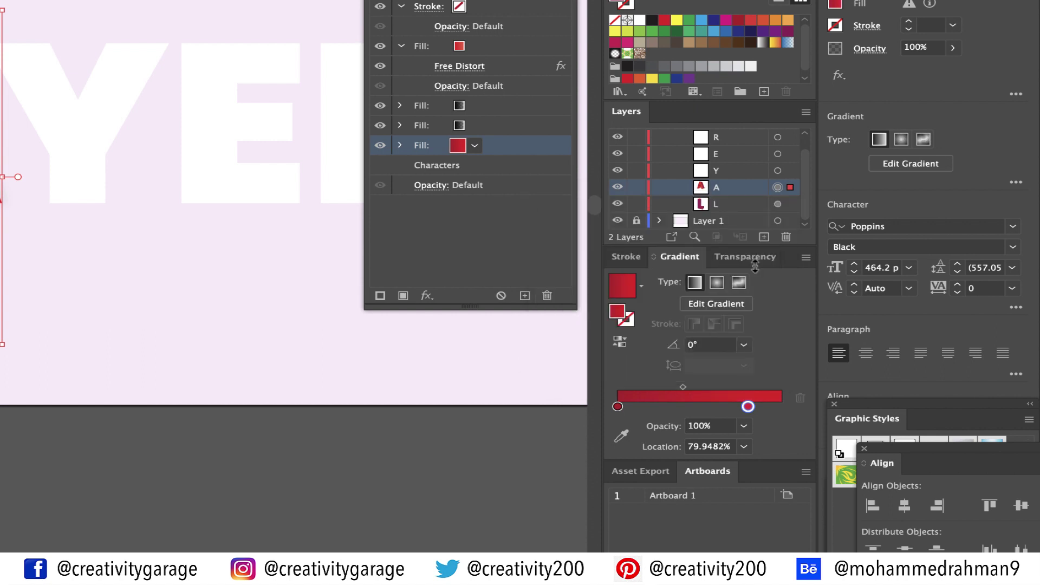
Set the location of the second gradient stop in the A's bottom fill to 80%.
{"action": "left_click", "coordinate": [707, 446]}
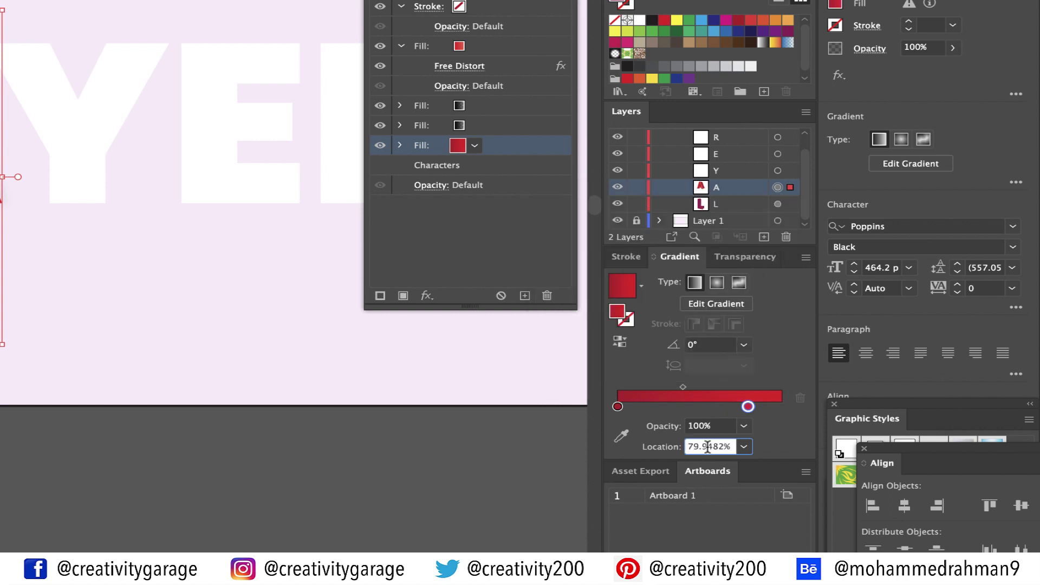
{"action": "triple_click", "coordinate": [707, 446]}
{"action": "type", "text": "80"}
{"action": "key", "text": "Return"}
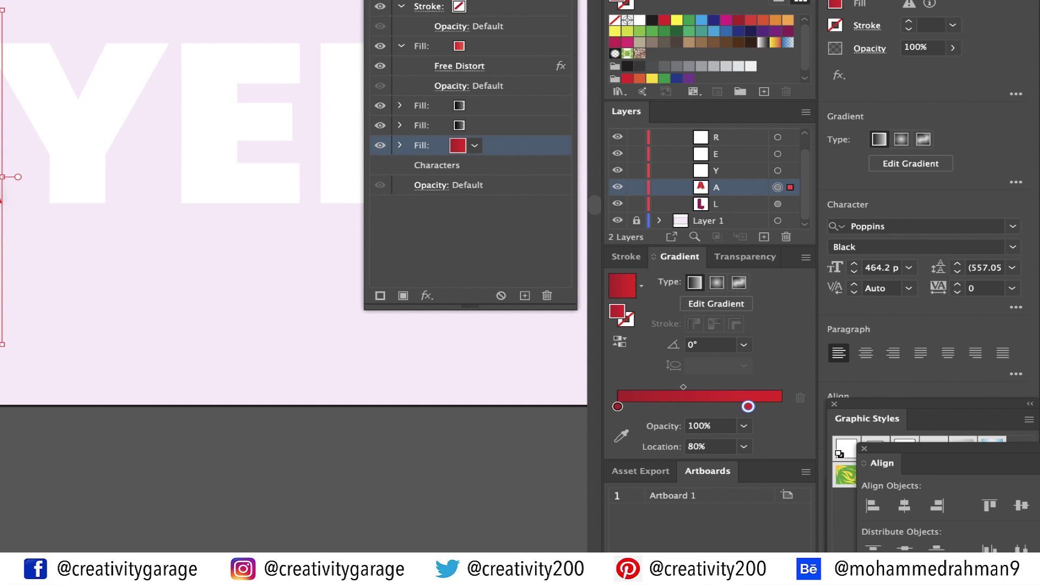
Copy the A's complete appearance onto the letter Y and select the Y's top Free Distort fill.
{"action": "left_click_drag", "start_coordinate": [777, 187], "coordinate": [778, 175]}
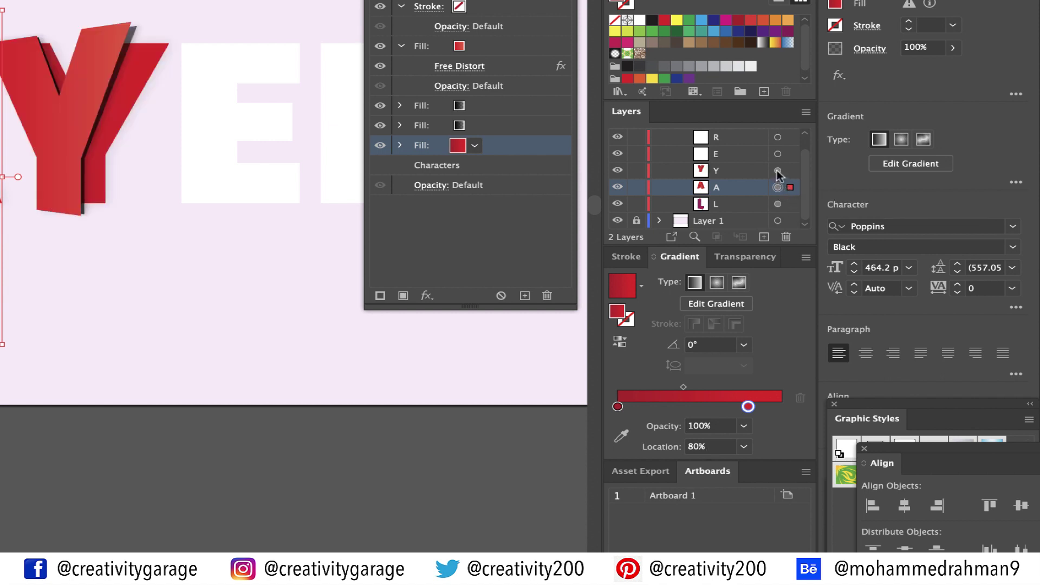
{"action": "left_click", "coordinate": [776, 170]}
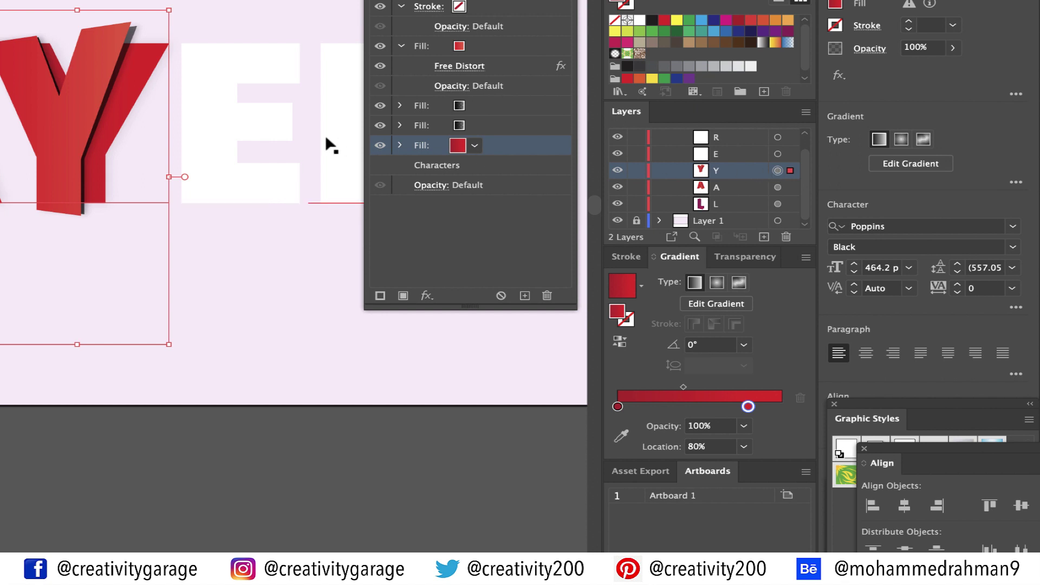
{"action": "left_click", "coordinate": [479, 47]}
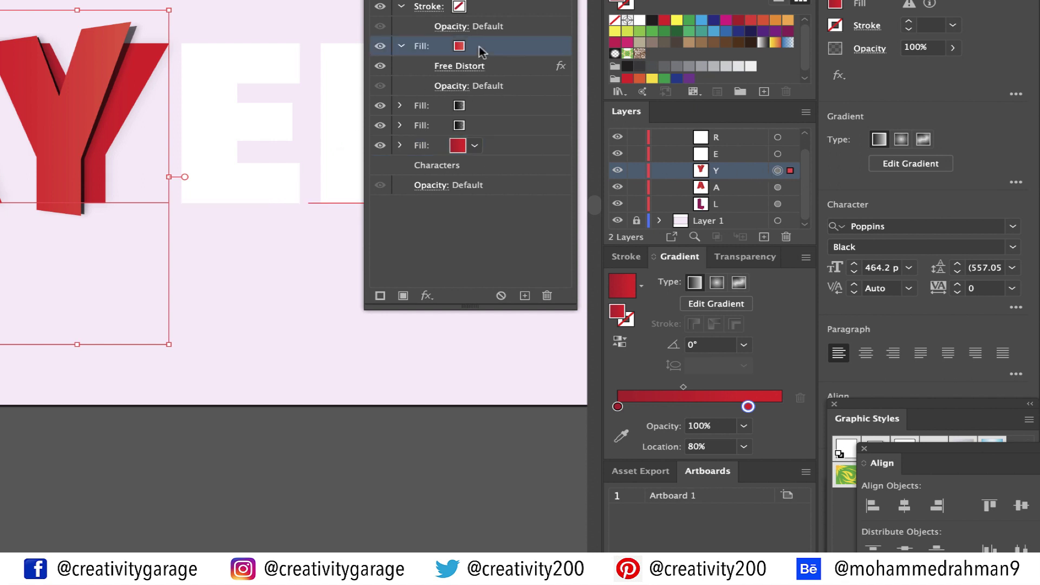
Set the first gradient stop of the Y's top Free Distort fill to RGB 249, 105, 8.
{"action": "left_click", "coordinate": [479, 47]}
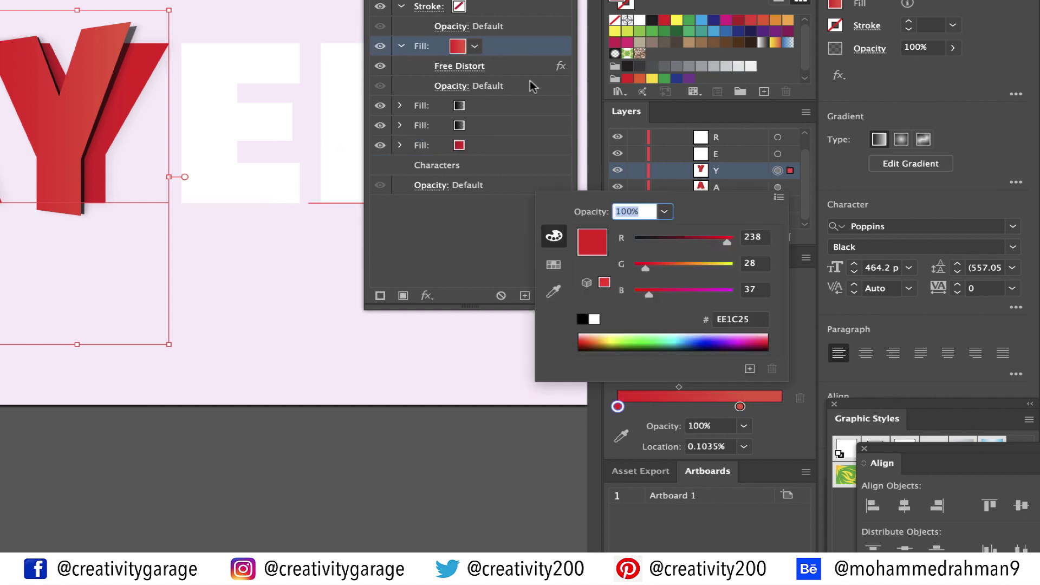
{"action": "left_click", "coordinate": [761, 236]}
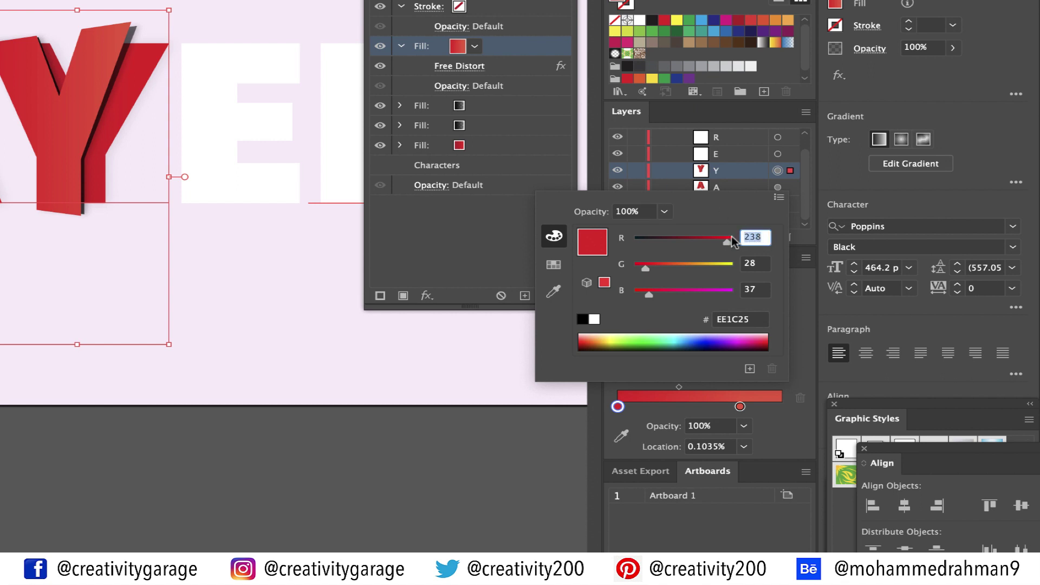
{"action": "type", "text": "249"}
{"action": "key", "text": "Tab"}
{"action": "type", "text": "105"}
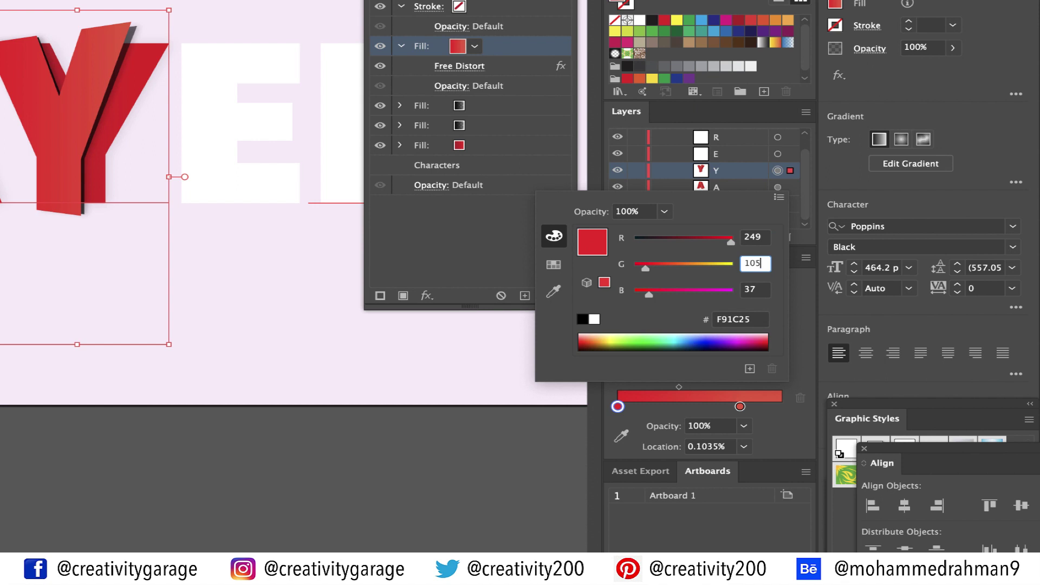
{"action": "key", "text": "Tab"}
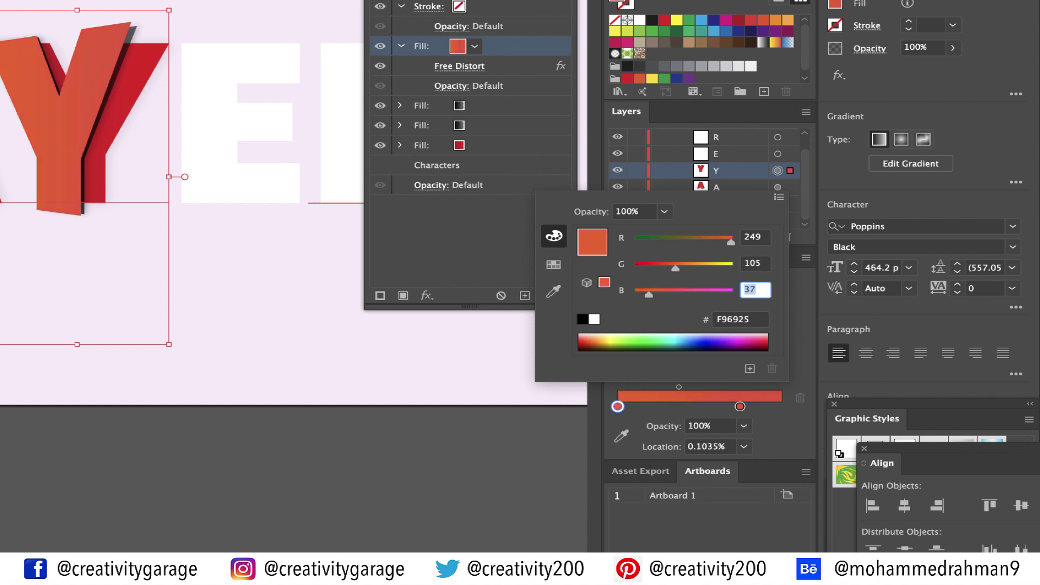
{"action": "type", "text": "8"}
{"action": "key", "text": "Return"}
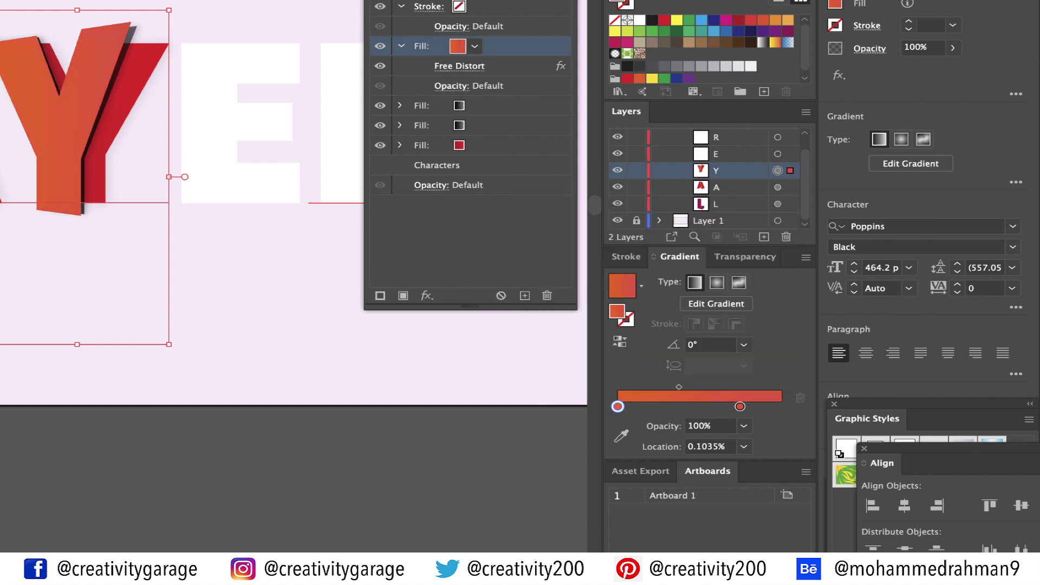
Set the second gradient stop of the Y's top Free Distort fill to RGB 254, 183, 21.
{"action": "double_click", "coordinate": [740, 407]}
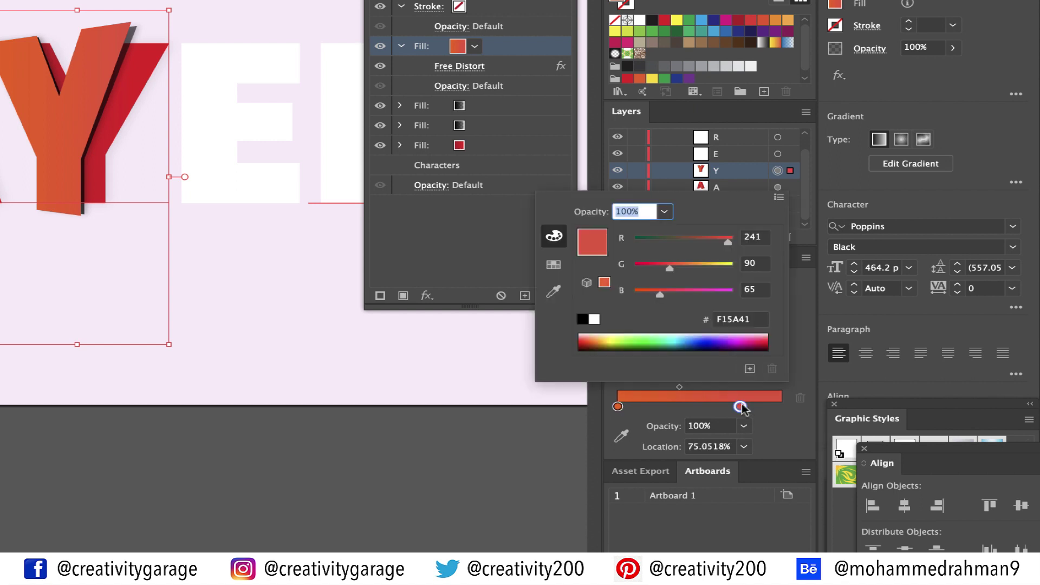
{"action": "left_click", "coordinate": [766, 235]}
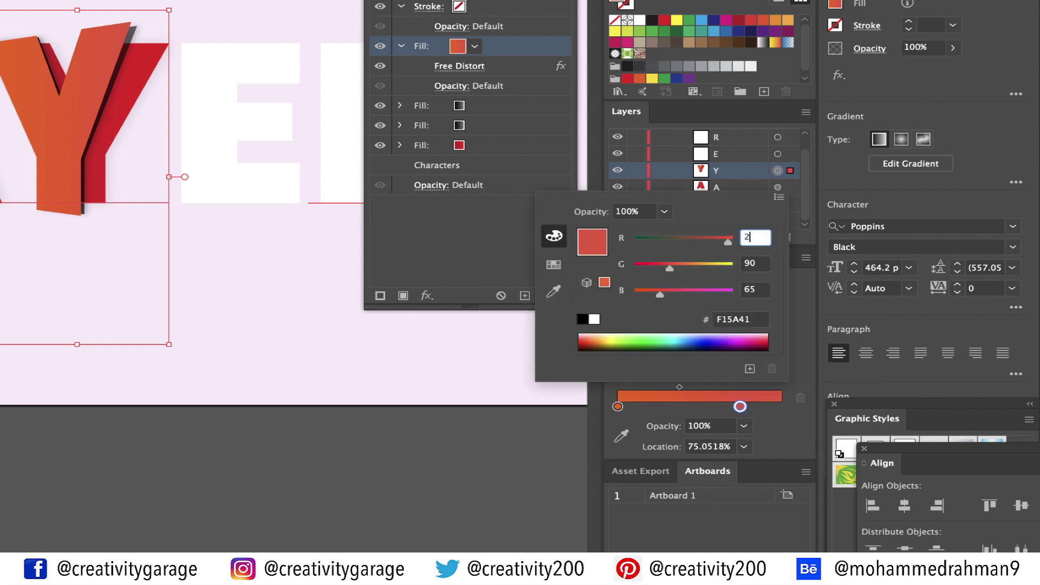
{"action": "type", "text": "254"}
{"action": "key", "text": "Tab"}
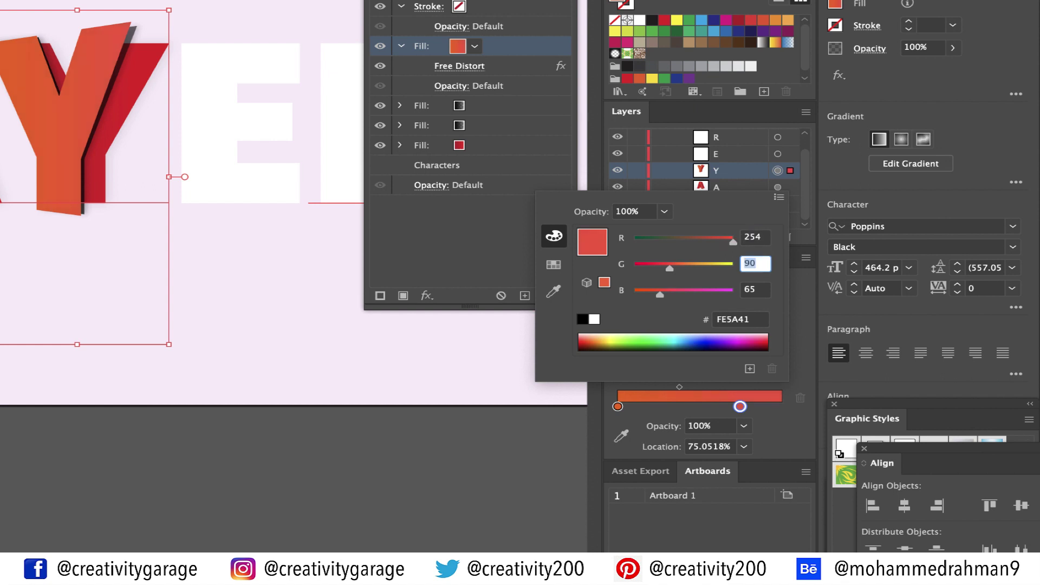
{"action": "type", "text": "183"}
{"action": "key", "text": "Tab"}
{"action": "type", "text": "21"}
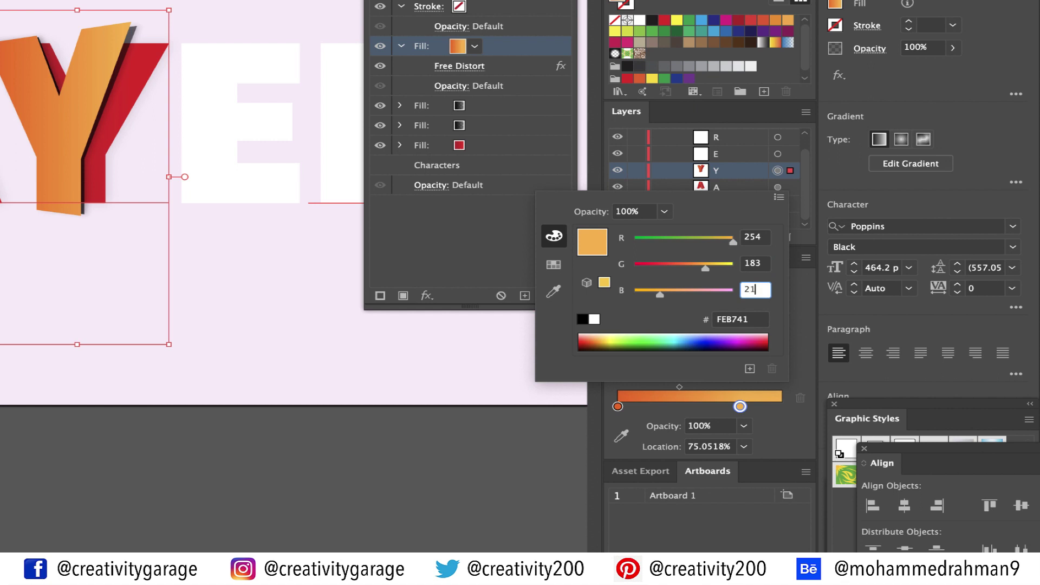
{"action": "key", "text": "Return"}
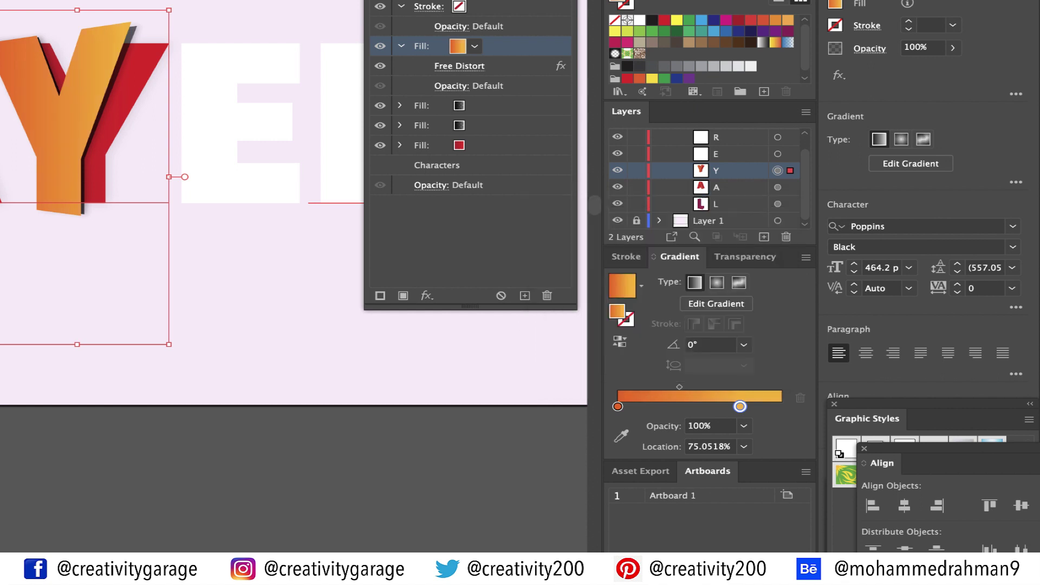
Set the location of the second gradient stop in the Y's top fill to 75%.
{"action": "left_click", "coordinate": [718, 447]}
{"action": "double_click", "coordinate": [718, 448]}
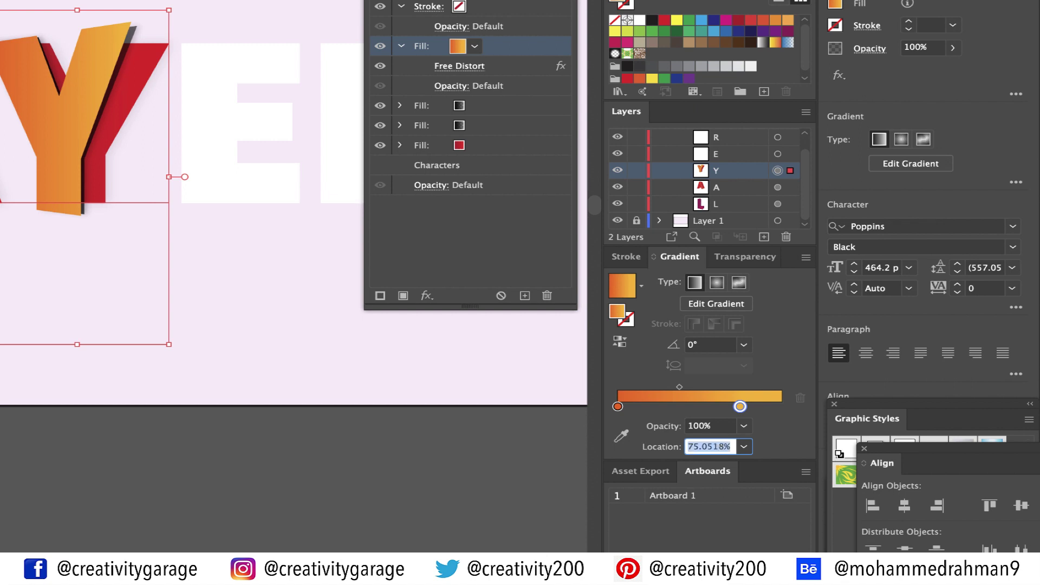
{"action": "type", "text": "75"}
{"action": "key", "text": "Return"}
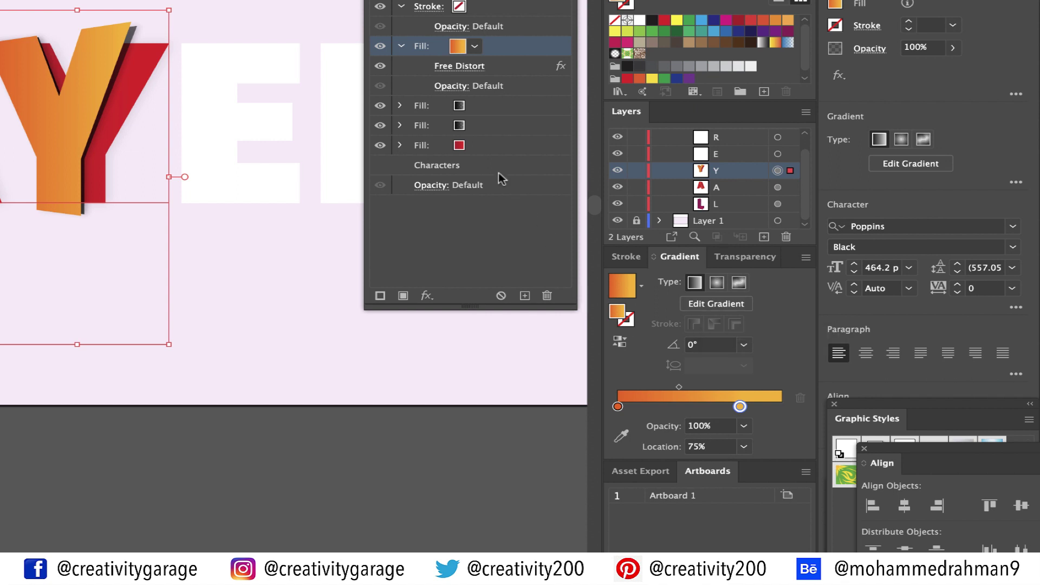
Set the first gradient stop of the Y's bottom fill to RGB 241, 89, 66.
{"action": "left_click", "coordinate": [490, 144]}
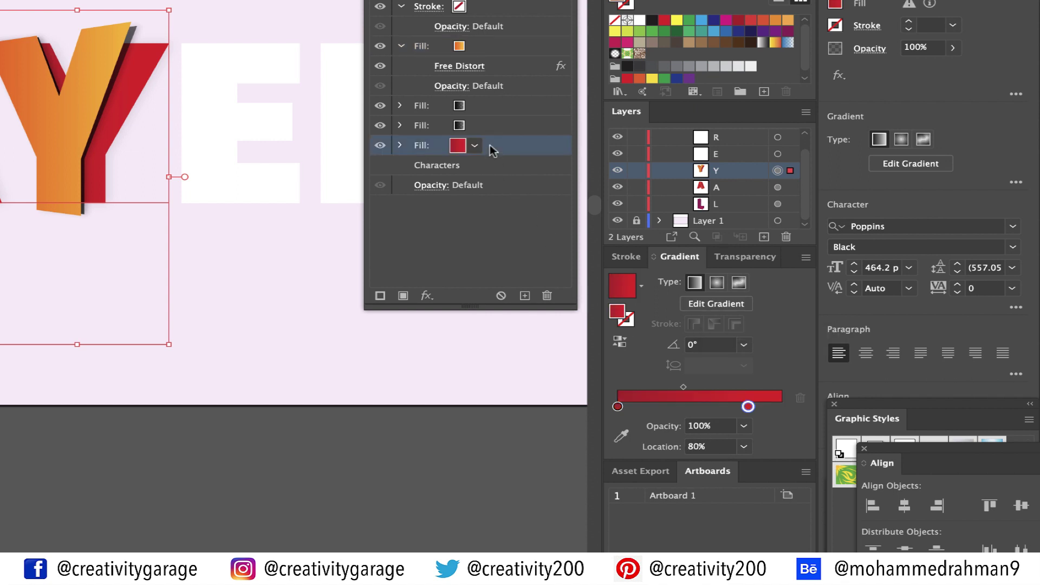
{"action": "double_click", "coordinate": [617, 407]}
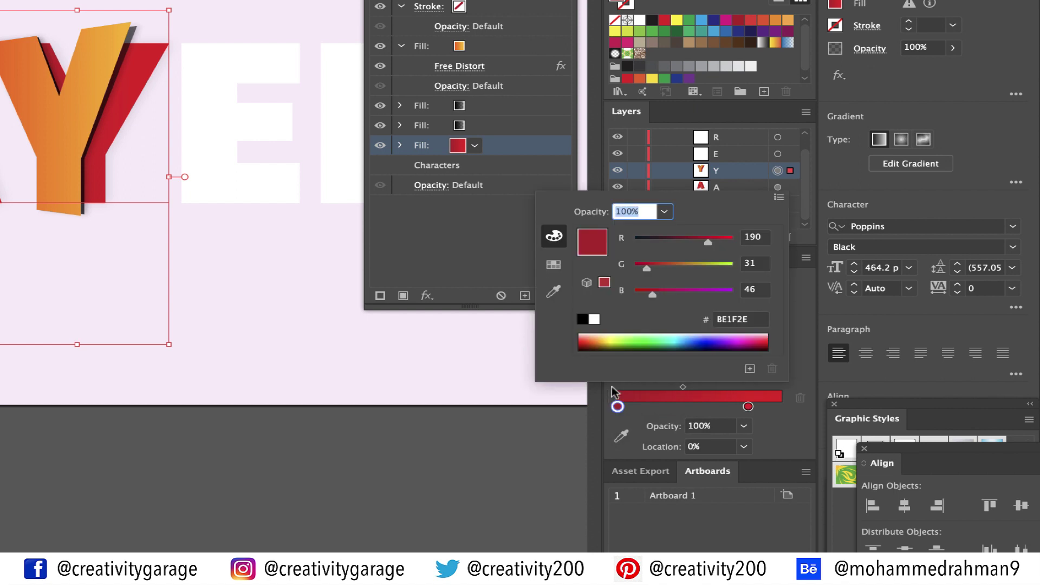
{"action": "left_click", "coordinate": [745, 238]}
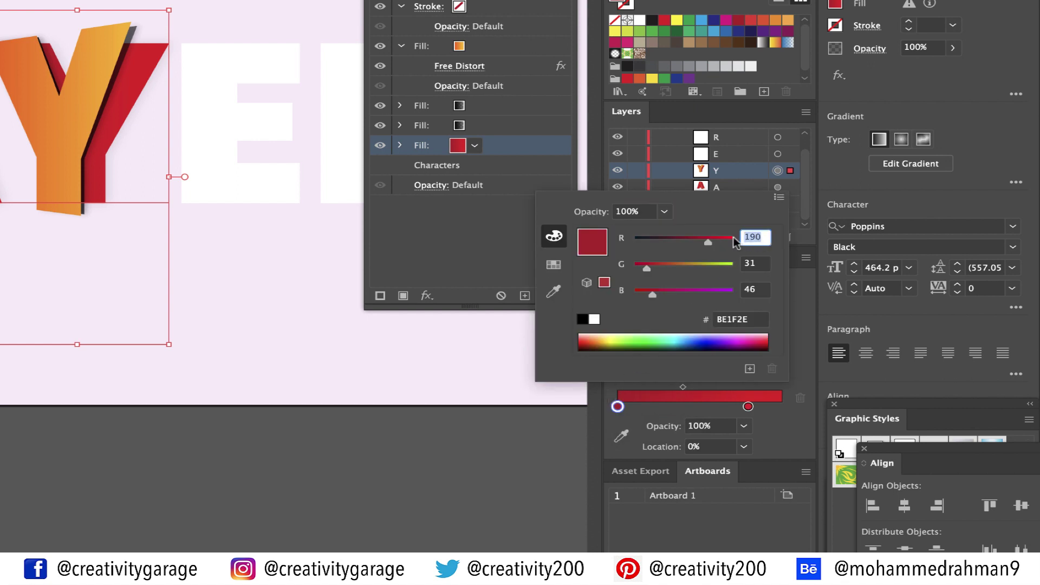
{"action": "type", "text": "241"}
{"action": "key", "text": "Tab"}
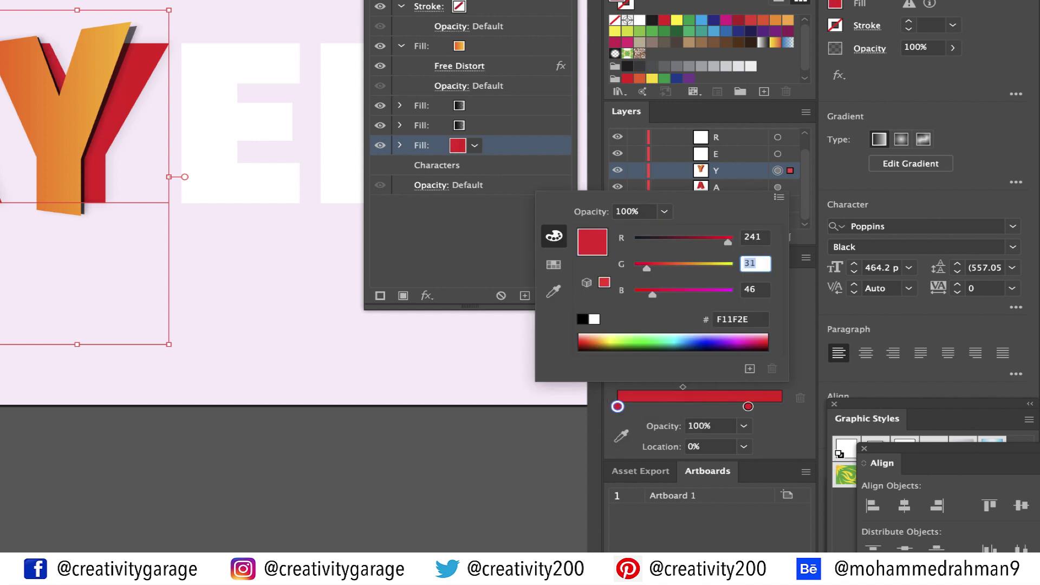
{"action": "type", "text": "89"}
{"action": "key", "text": "Tab"}
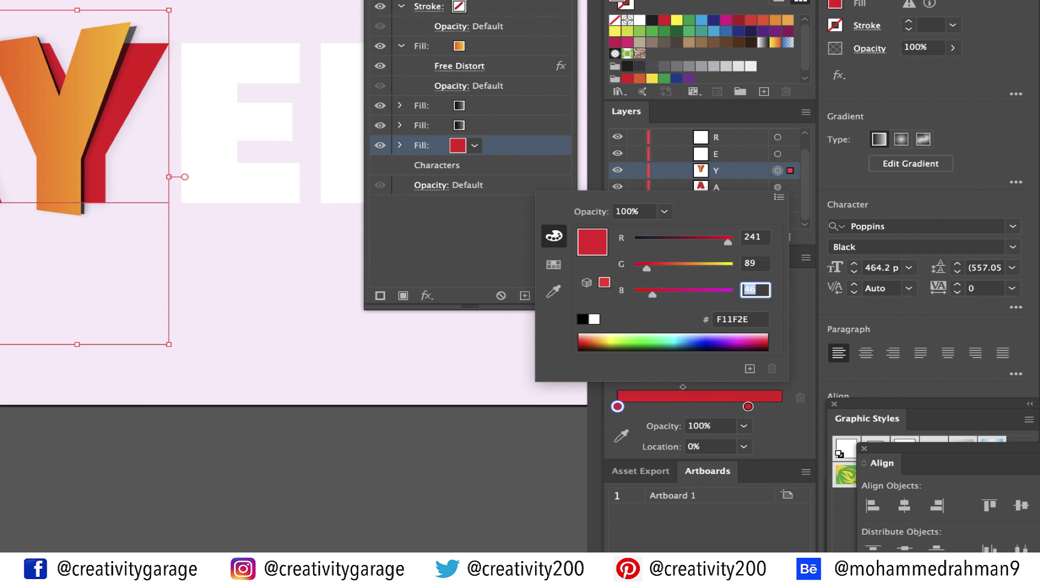
{"action": "type", "text": "66"}
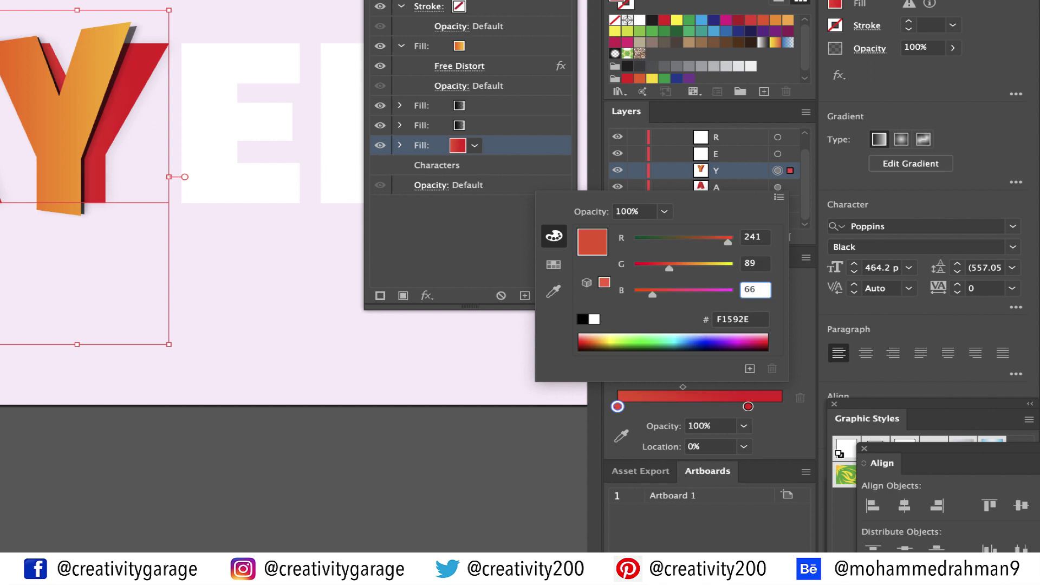
{"action": "key", "text": "Return"}
Set the second gradient stop of the Y's bottom fill to RGB 249, 105, 8.
{"action": "left_click", "coordinate": [747, 407]}
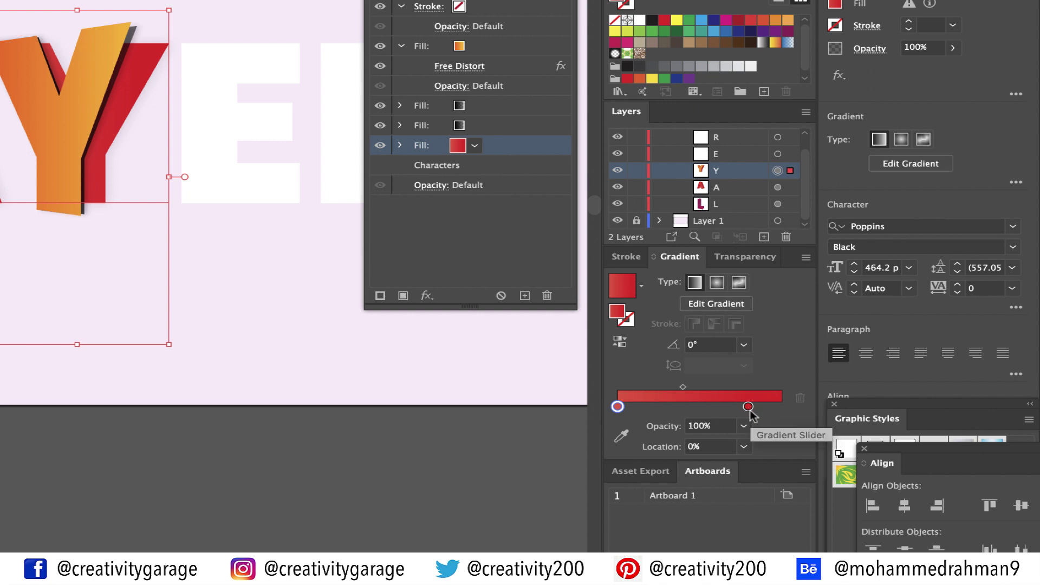
{"action": "double_click", "coordinate": [748, 407]}
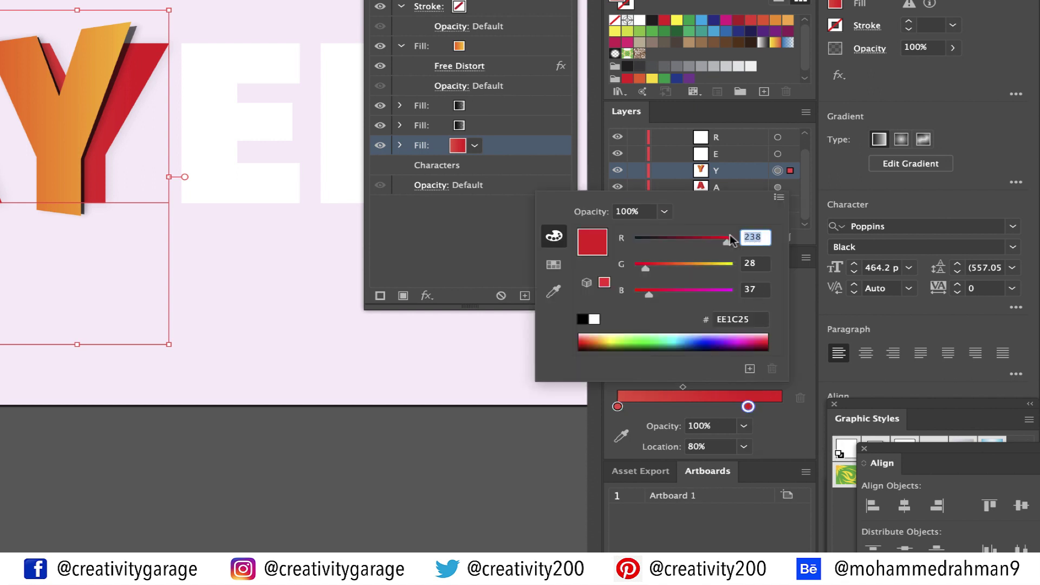
{"action": "type", "text": "249"}
{"action": "key", "text": "Tab"}
{"action": "type", "text": "105"}
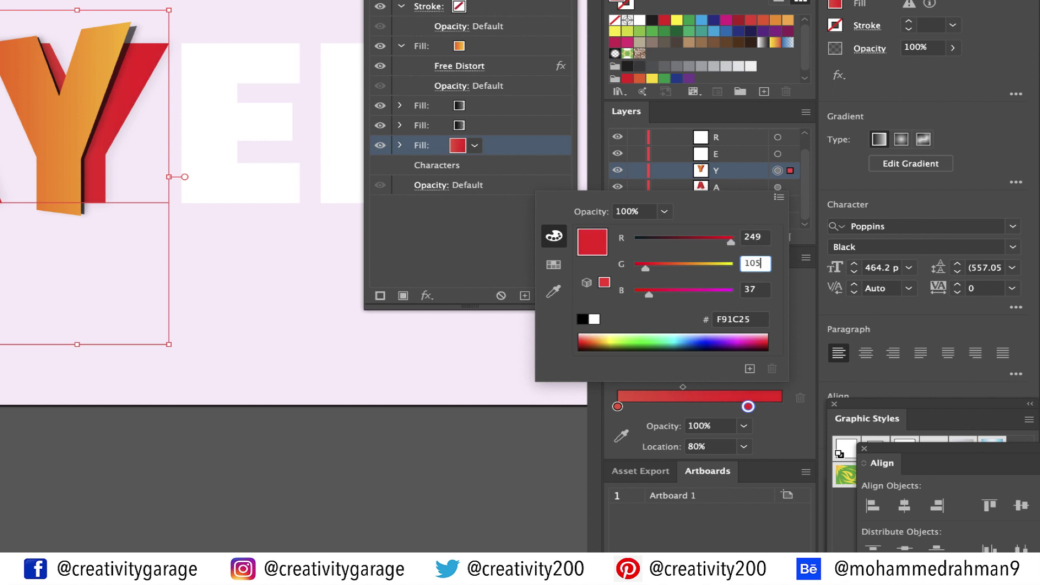
{"action": "key", "text": "Tab"}
{"action": "type", "text": "8"}
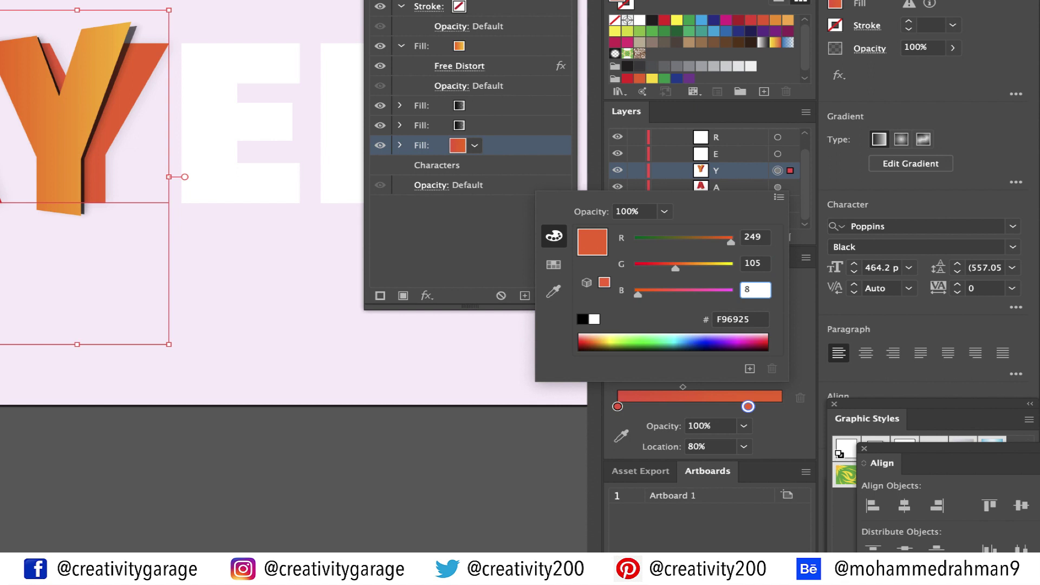
{"action": "key", "text": "Return"}
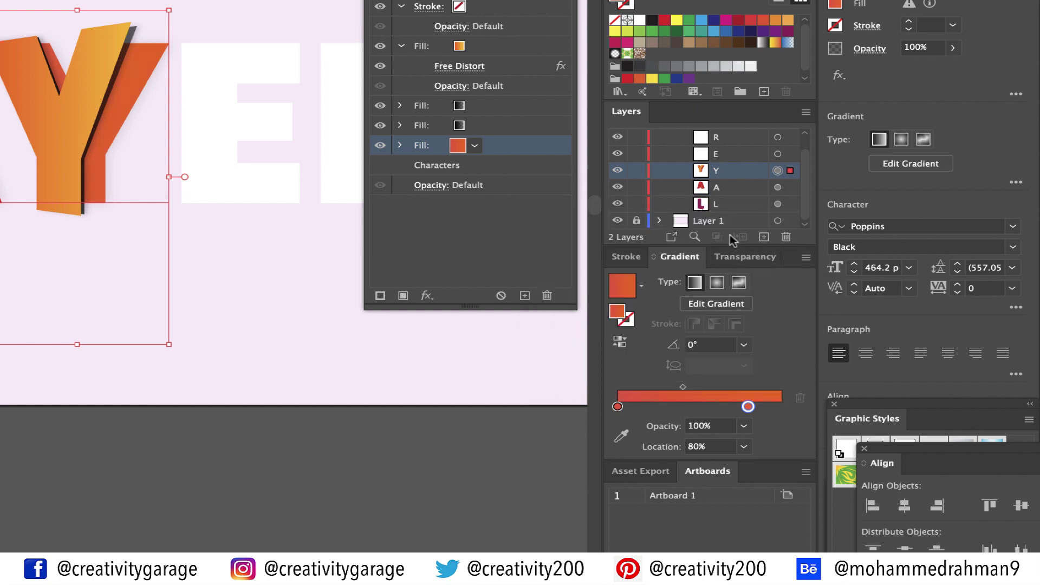
Copy the Y's full appearance to the letter E and target the E for editing.
{"action": "scroll", "coordinate": [780, 200], "scroll_direction": "up", "scroll_amount": 1}
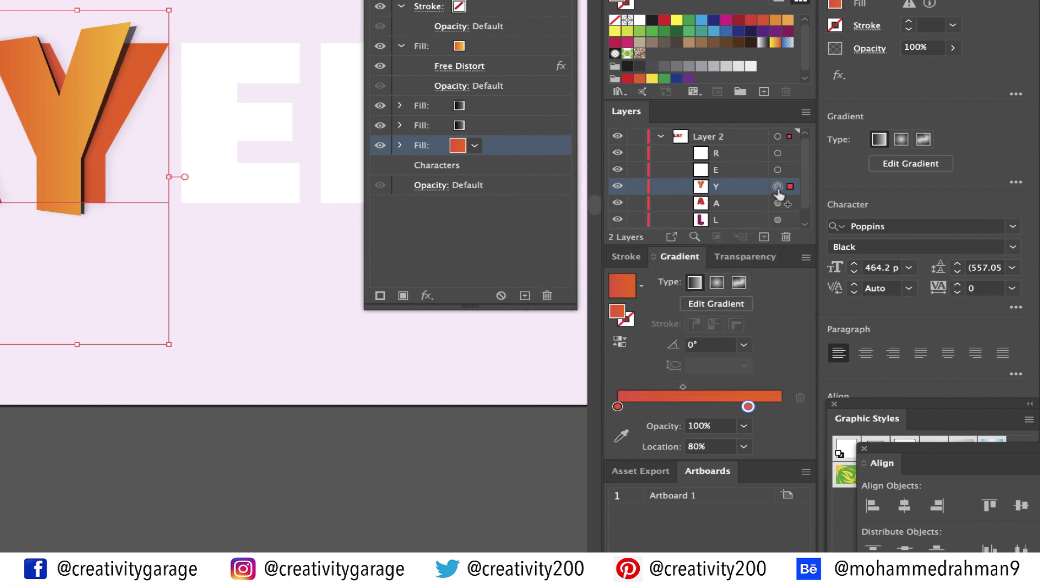
{"action": "left_click_drag", "start_coordinate": [779, 173], "coordinate": [777, 170]}
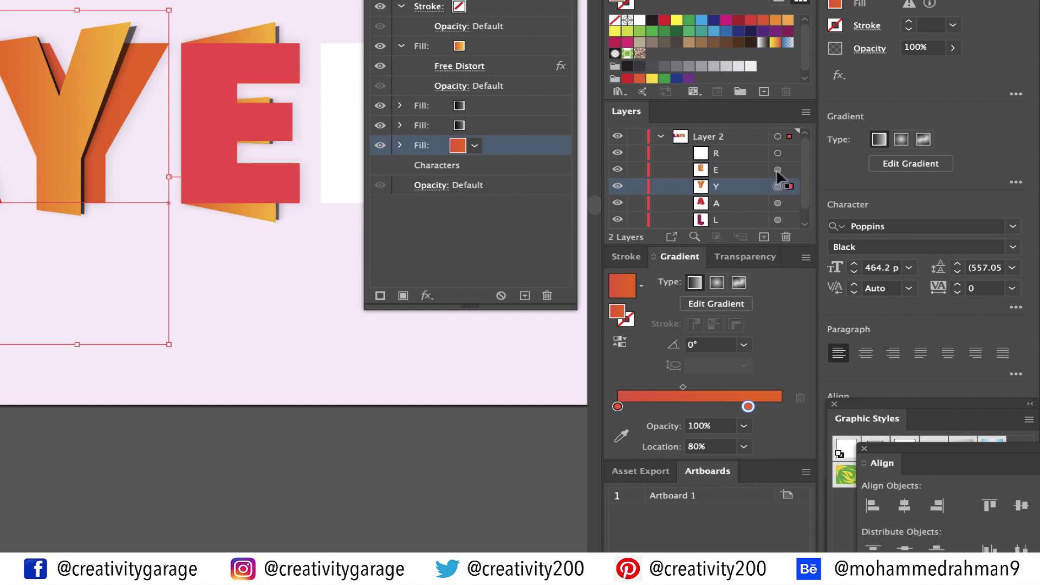
{"action": "left_click", "coordinate": [778, 170]}
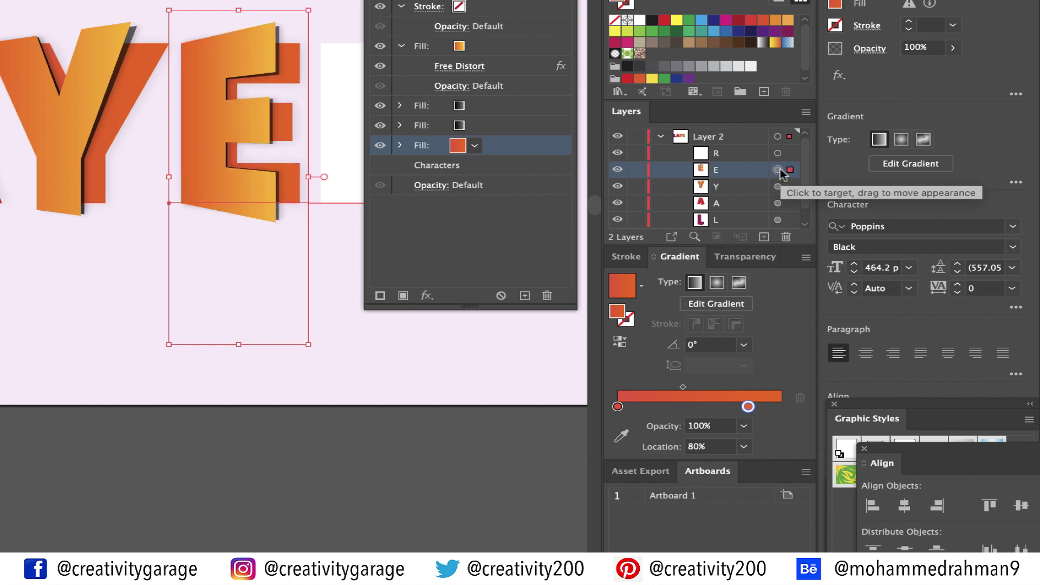
Set the first gradient stop of the E's top Free Distort fill to RGB 0, 148, 70.
{"action": "left_click", "coordinate": [471, 47]}
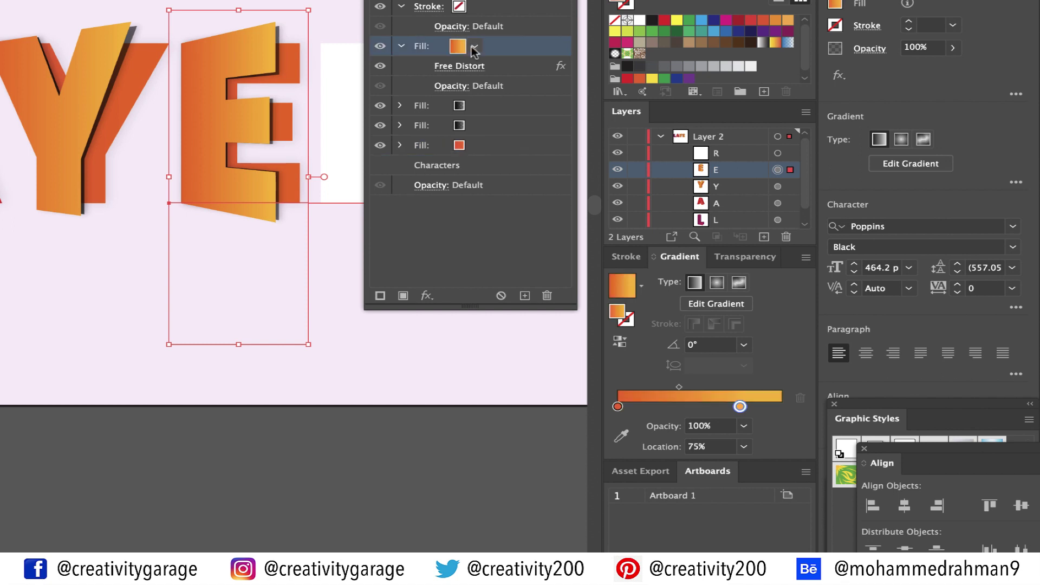
{"action": "double_click", "coordinate": [617, 406]}
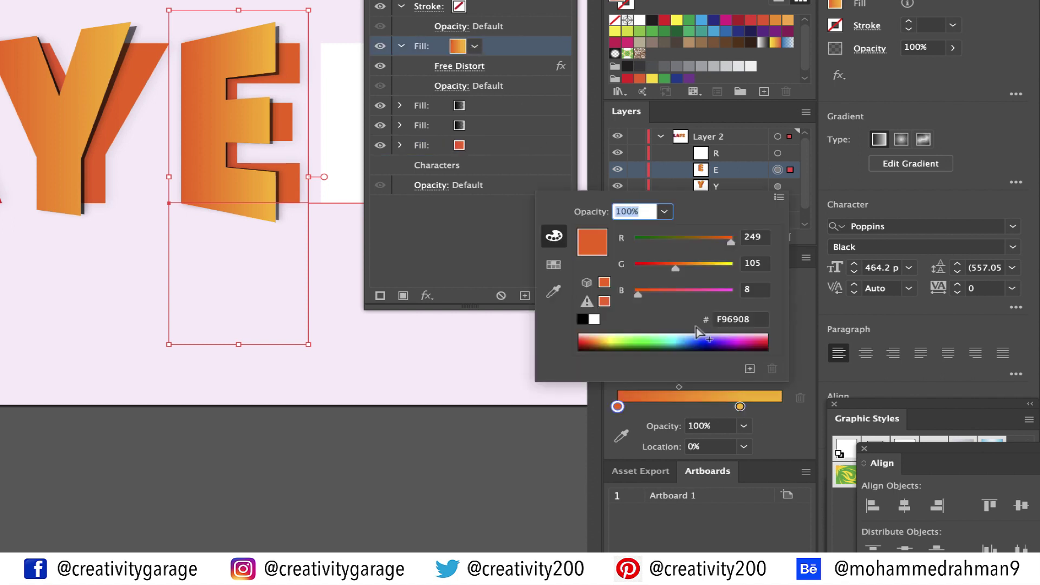
{"action": "left_click", "coordinate": [755, 237]}
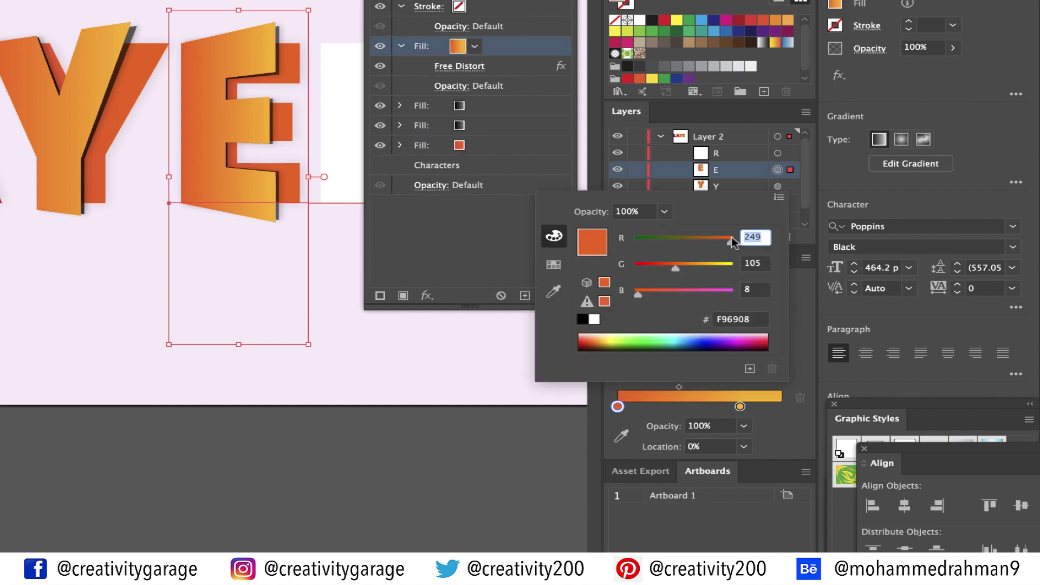
{"action": "type", "text": "0"}
{"action": "key", "text": "Tab"}
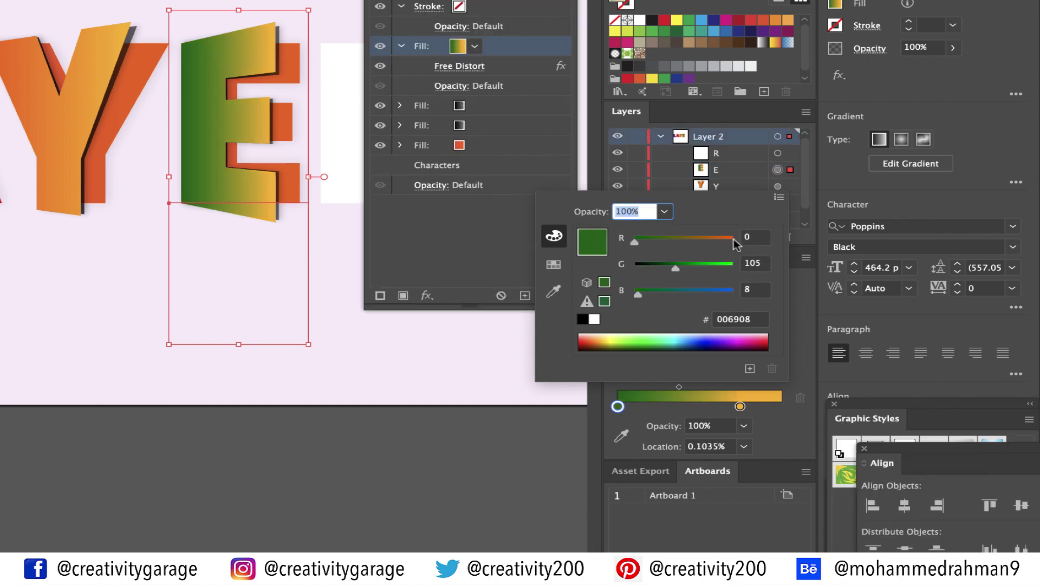
{"action": "left_click", "coordinate": [758, 264]}
{"action": "type", "text": "148"}
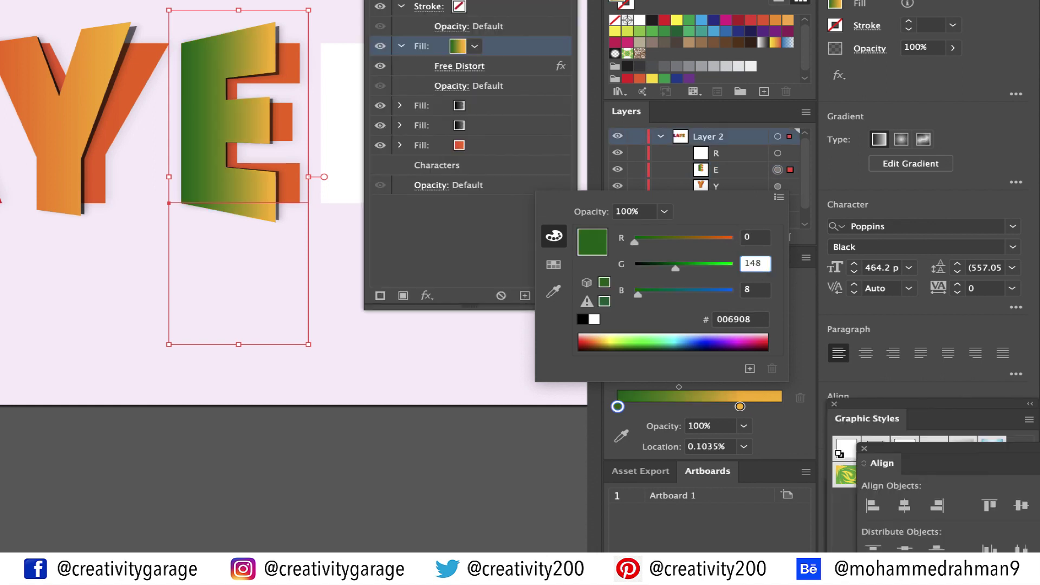
{"action": "key", "text": "Tab"}
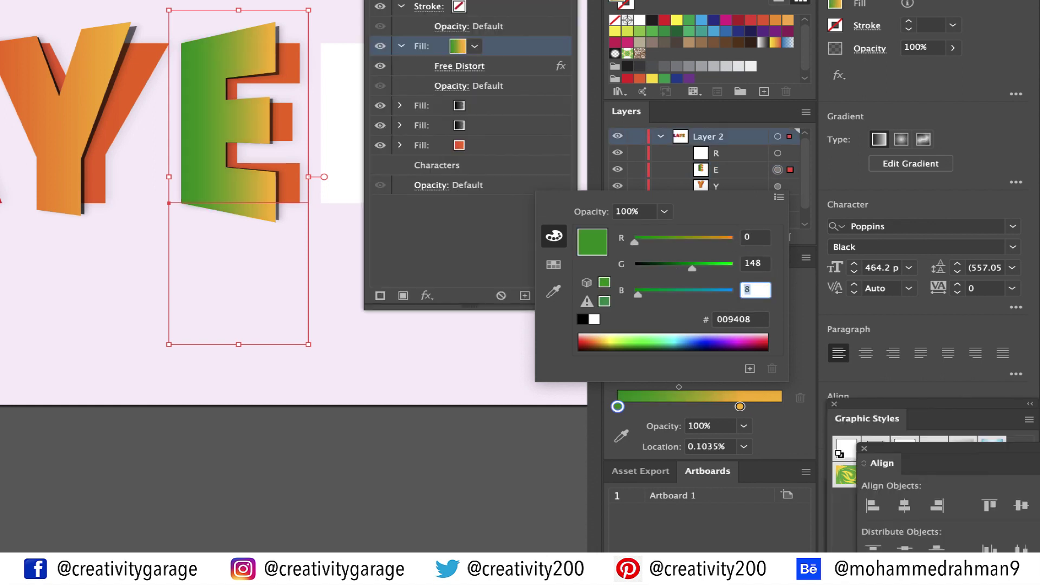
{"action": "type", "text": "70"}
{"action": "key", "text": "Tab"}
{"action": "key", "text": "Return"}
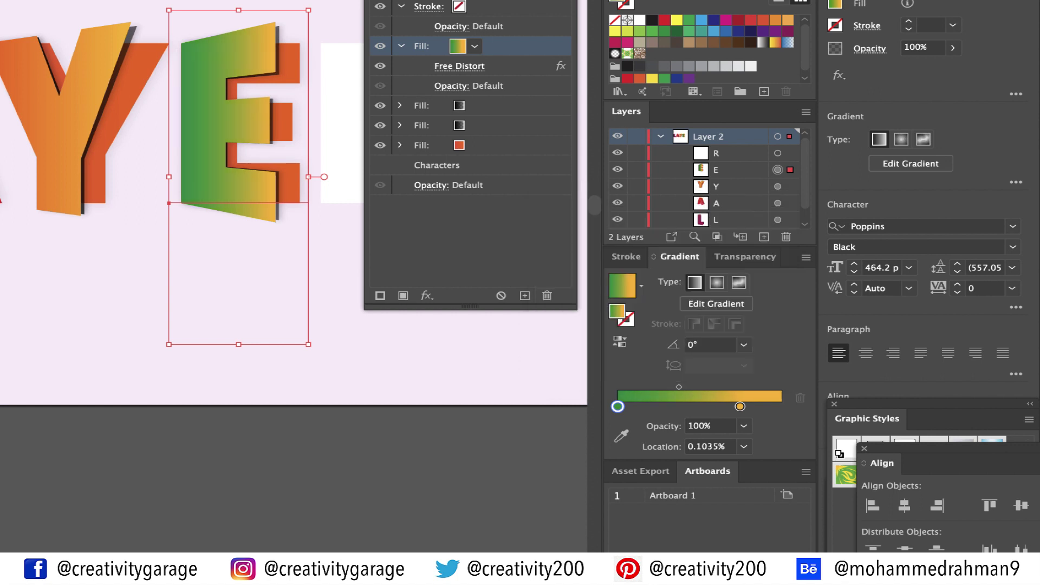
Set the second gradient stop of the E's top Free Distort fill to RGB 111, 191, 78.
{"action": "double_click", "coordinate": [741, 407]}
{"action": "left_click", "coordinate": [750, 239]}
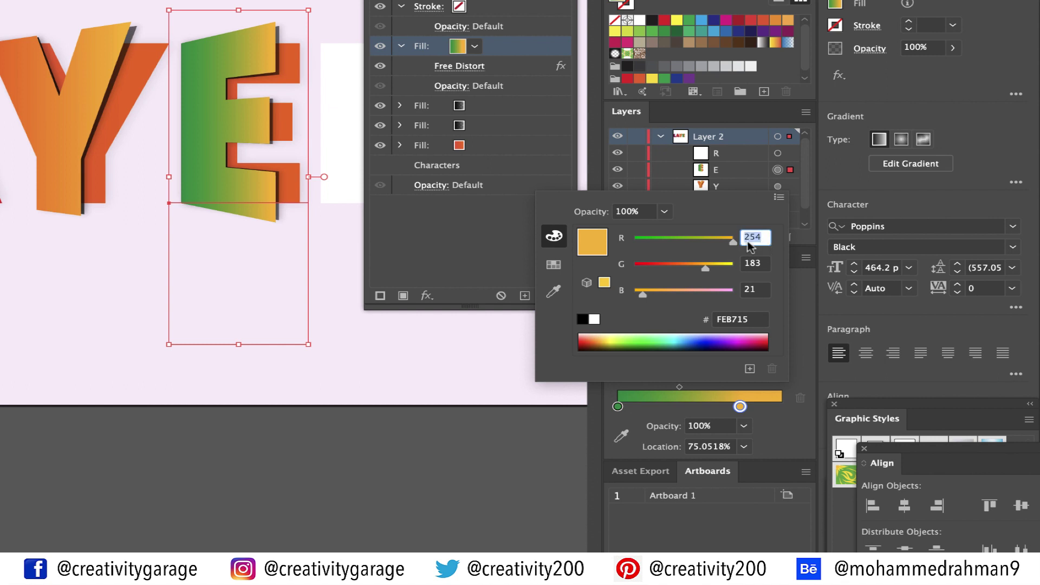
{"action": "type", "text": "111"}
{"action": "key", "text": "Tab"}
{"action": "type", "text": "191"}
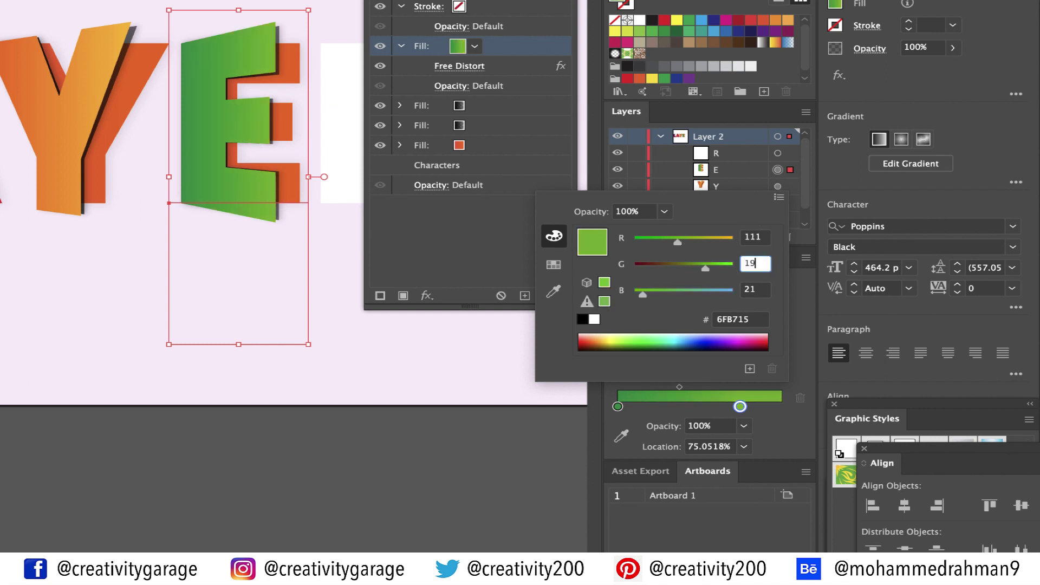
{"action": "key", "text": "Tab"}
{"action": "type", "text": "78"}
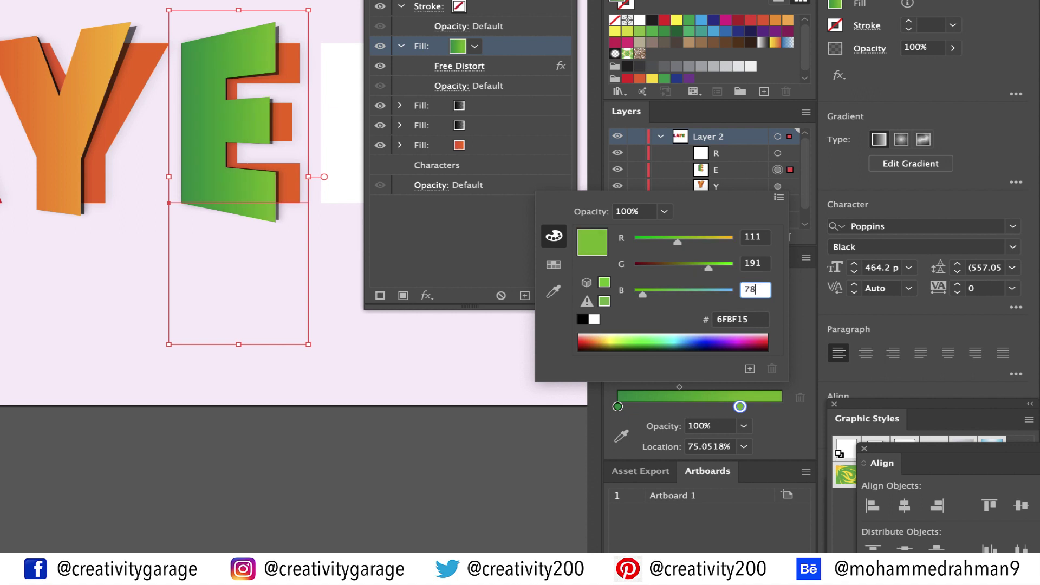
{"action": "key", "text": "Return"}
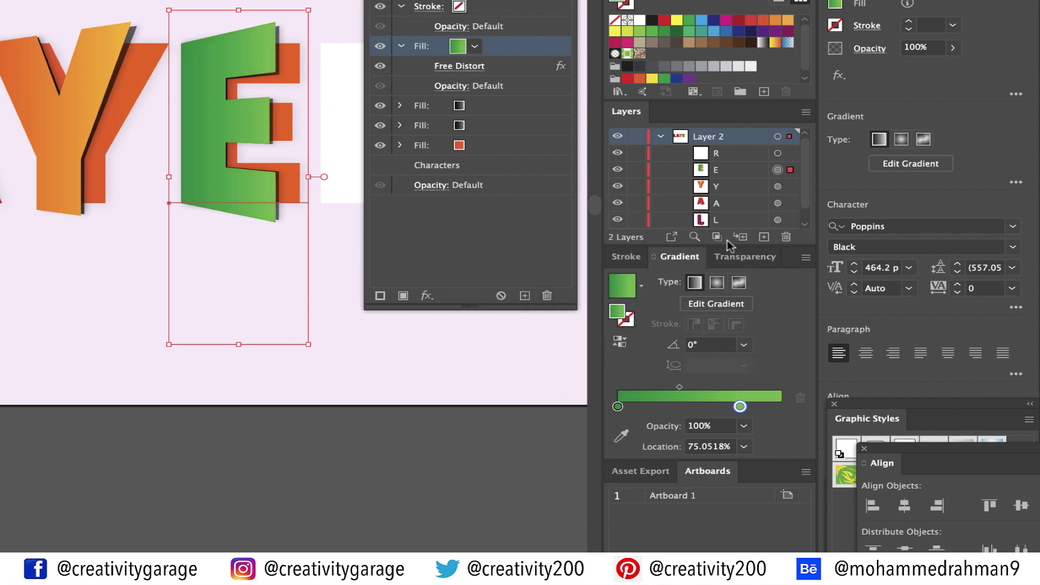
Set the location of the second gradient stop in the E's top fill to 75%.
{"action": "left_click", "coordinate": [706, 446]}
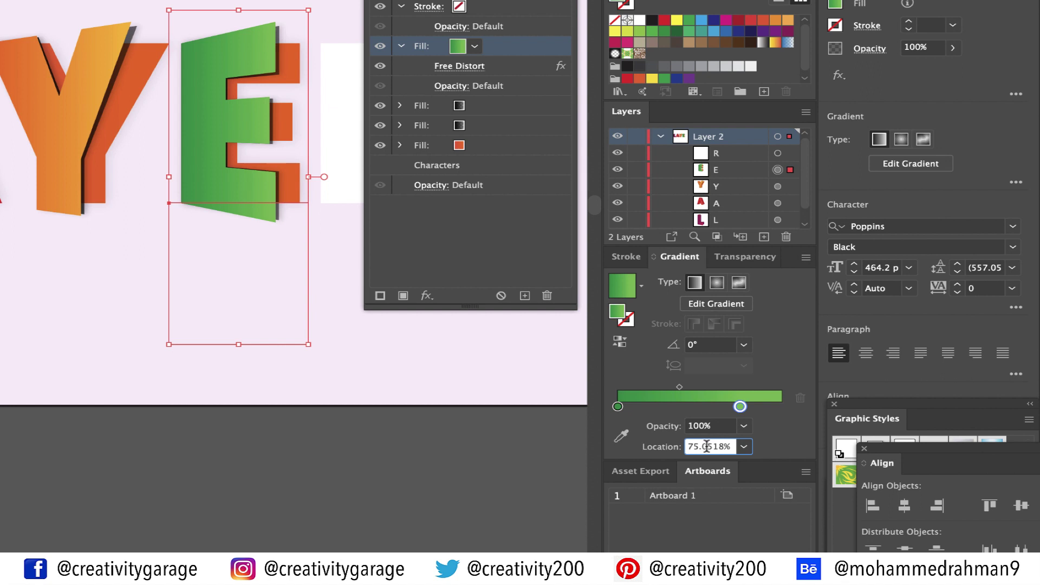
{"action": "double_click", "coordinate": [707, 447]}
{"action": "type", "text": "75"}
{"action": "key", "text": "Return"}
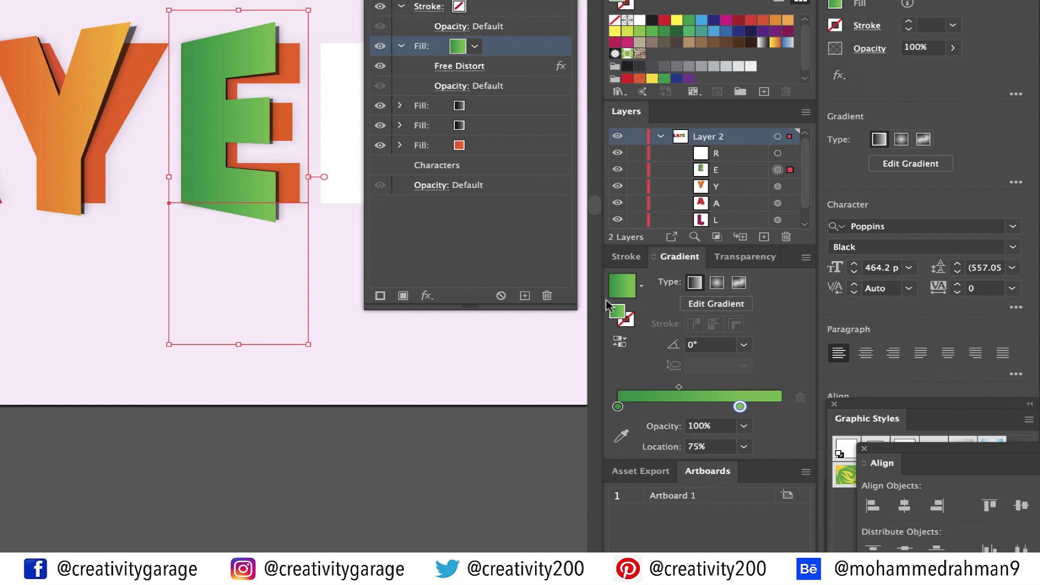
Recolour the first gradient stop of the E's bottom fill dark green, with red 0 and green 110.
{"action": "left_click", "coordinate": [479, 143]}
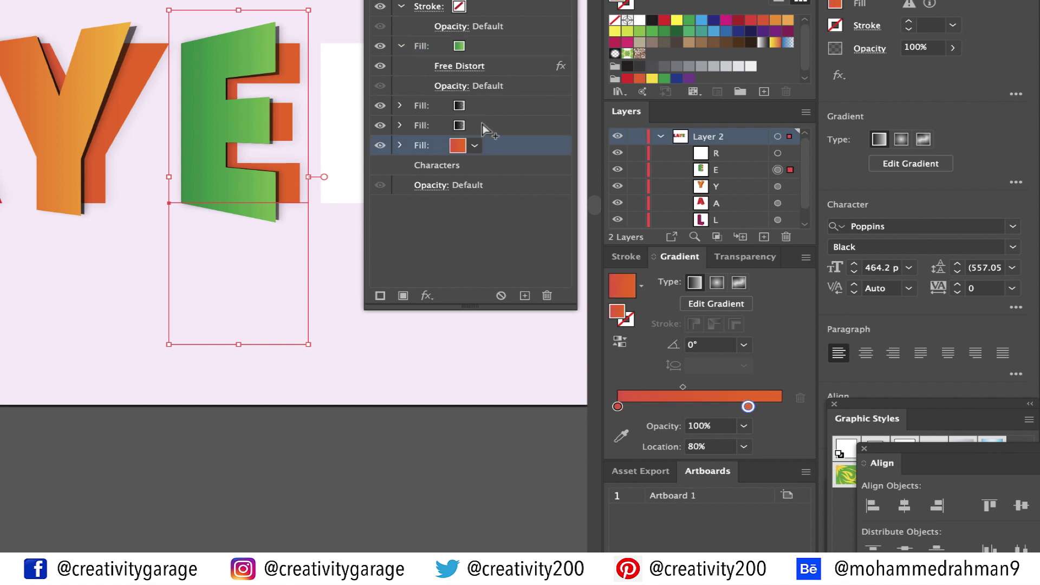
{"action": "left_click", "coordinate": [617, 407]}
{"action": "double_click", "coordinate": [618, 406]}
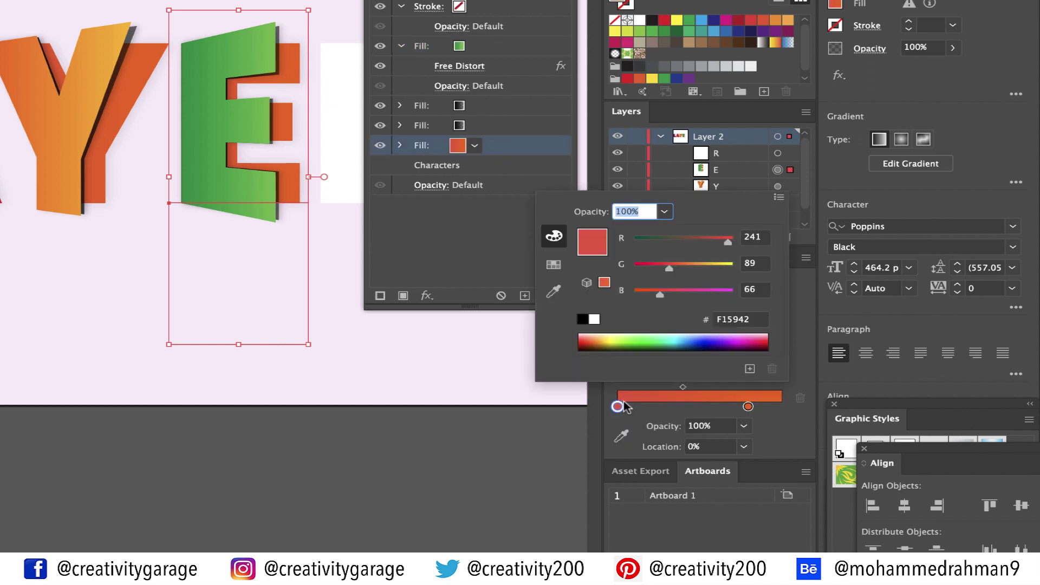
{"action": "left_click", "coordinate": [755, 239]}
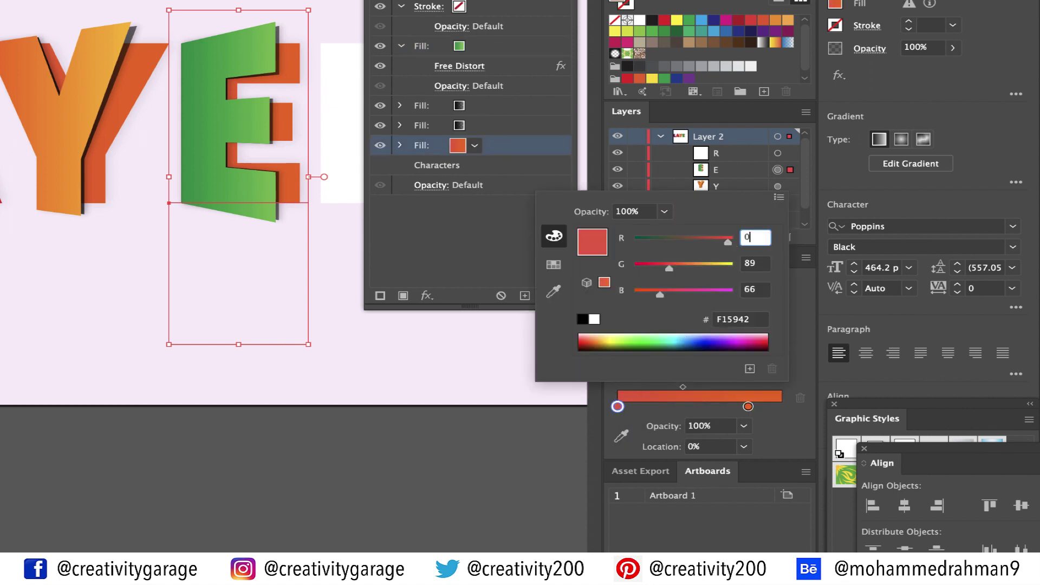
{"action": "type", "text": "0"}
{"action": "key", "text": "Tab"}
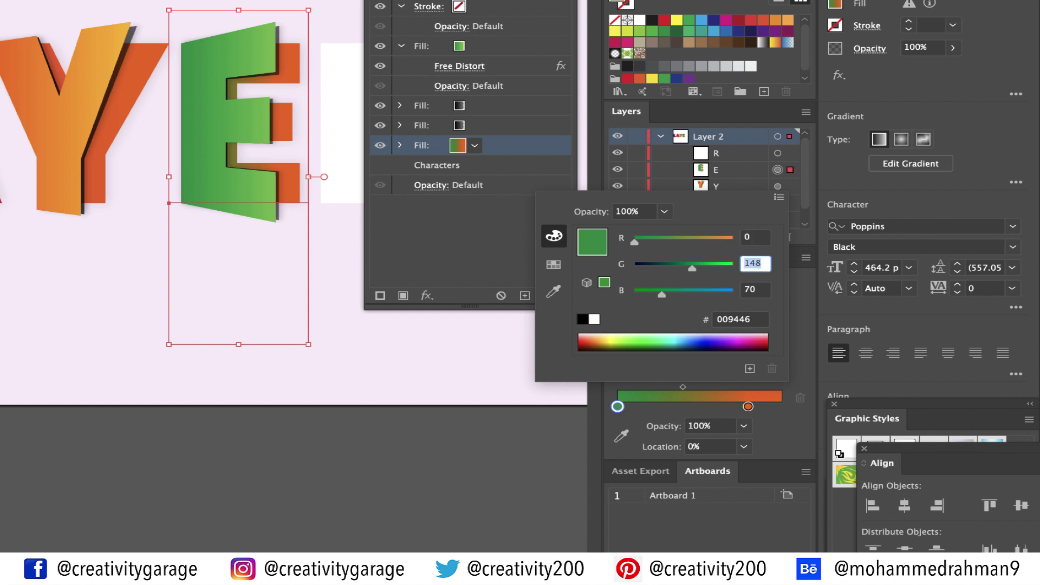
{"action": "type", "text": "110"}
{"action": "key", "text": "Tab"}
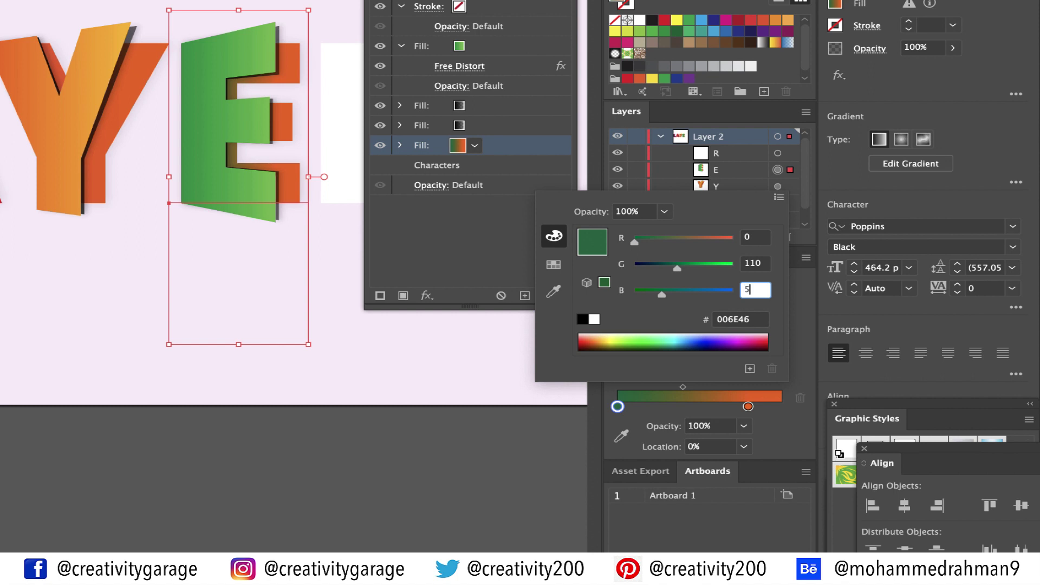
{"action": "key", "text": "Return"}
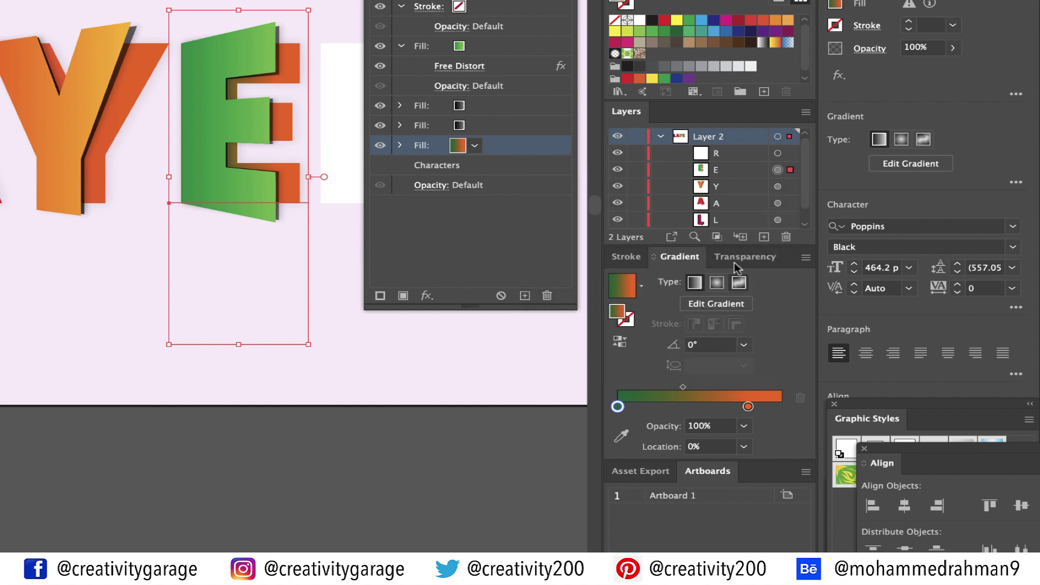
Set the second gradient stop of the E's bottom fill to RGB 0, 148, 70.
{"action": "double_click", "coordinate": [748, 407]}
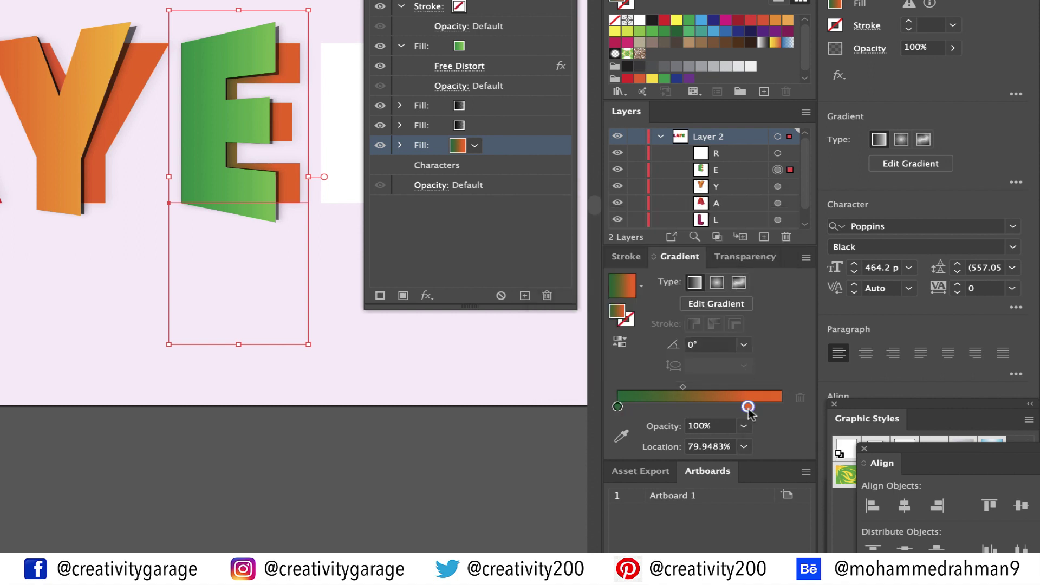
{"action": "left_click", "coordinate": [763, 239]}
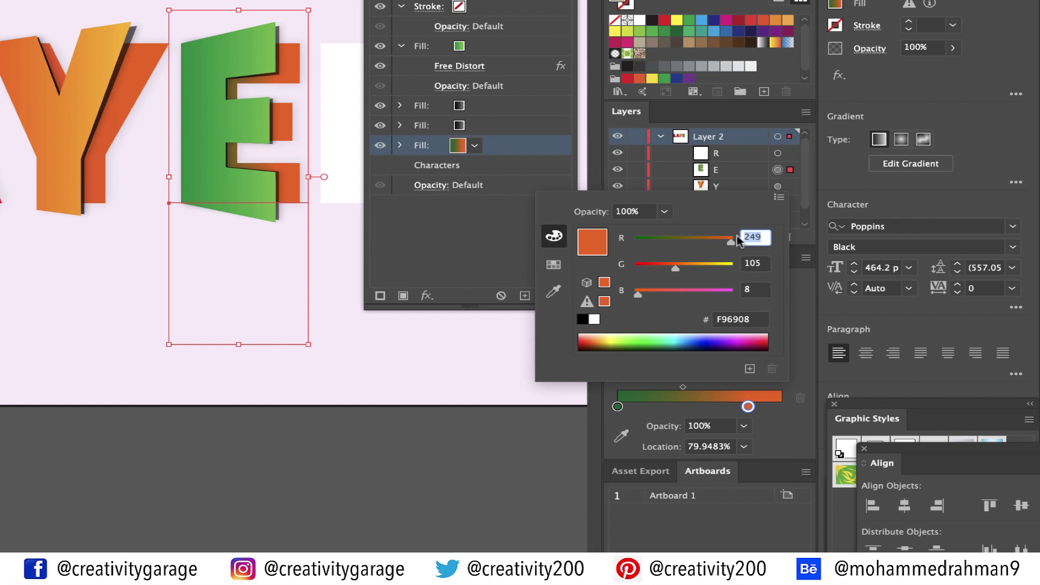
{"action": "type", "text": "0"}
{"action": "key", "text": "Tab"}
{"action": "type", "text": "148"}
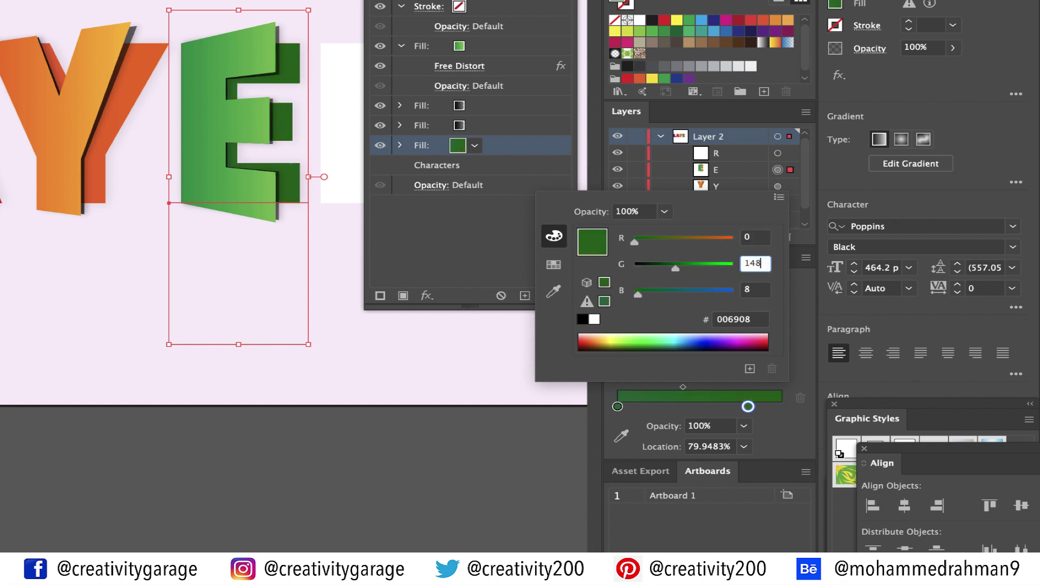
{"action": "key", "text": "Tab"}
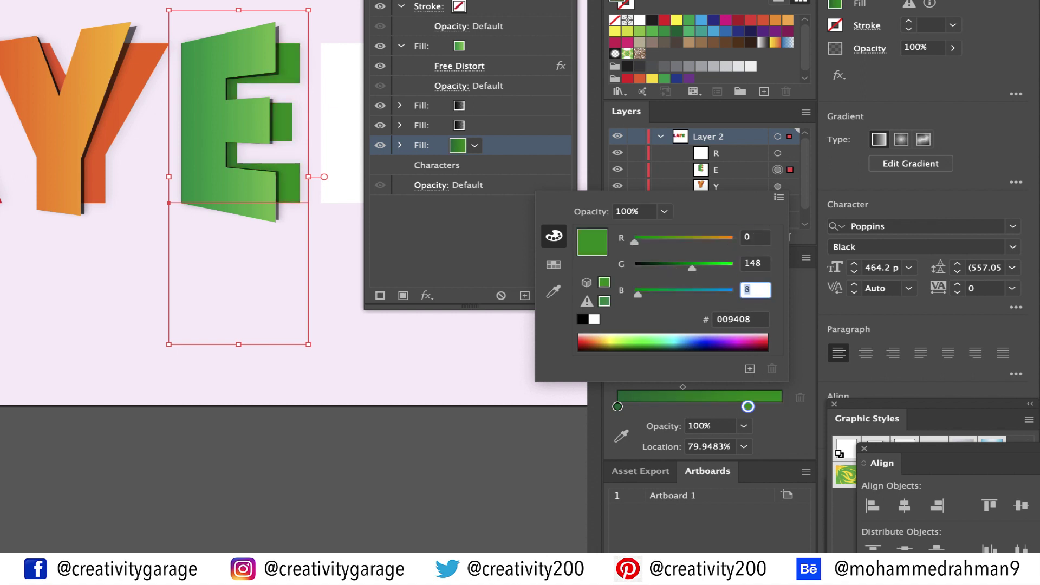
{"action": "type", "text": "70"}
{"action": "key", "text": "Return"}
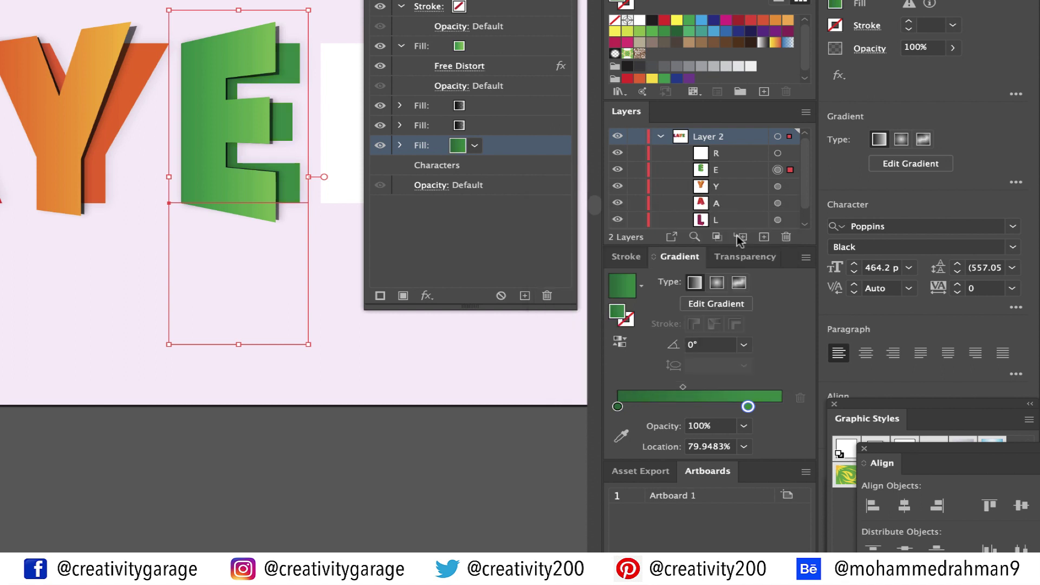
Set the location of the second gradient stop in the E's bottom fill to 80%.
{"action": "left_click", "coordinate": [709, 444]}
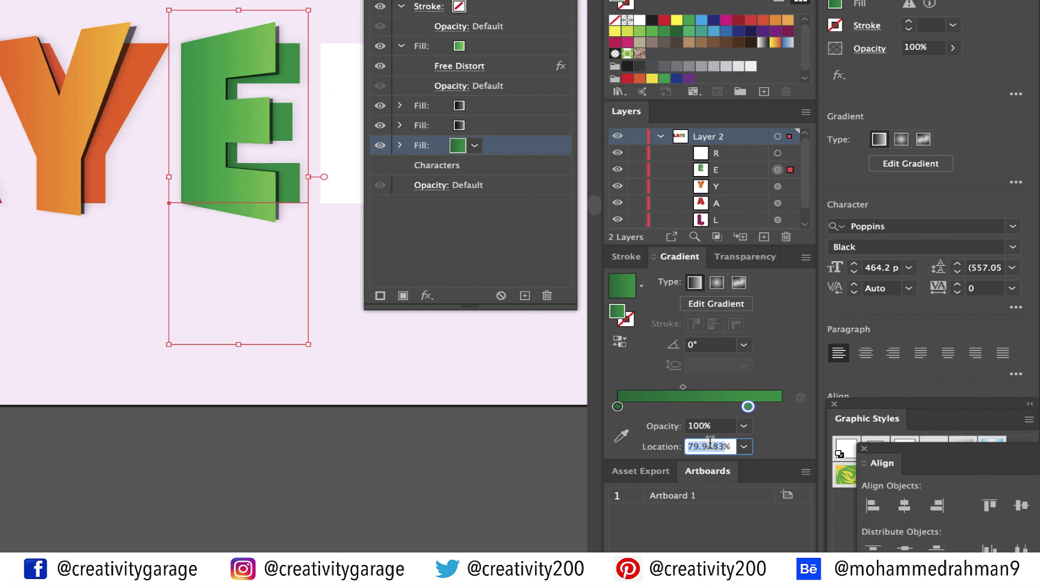
{"action": "type", "text": "80"}
{"action": "key", "text": "Return"}
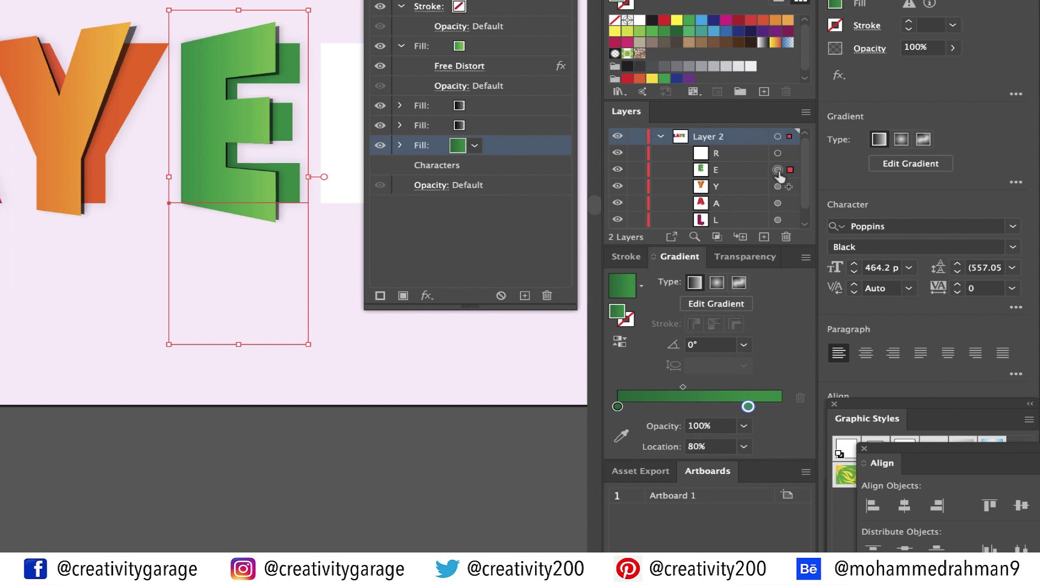
Copy the E's full appearance to the letter R.
{"action": "left_click_drag", "start_coordinate": [777, 169], "coordinate": [777, 154]}
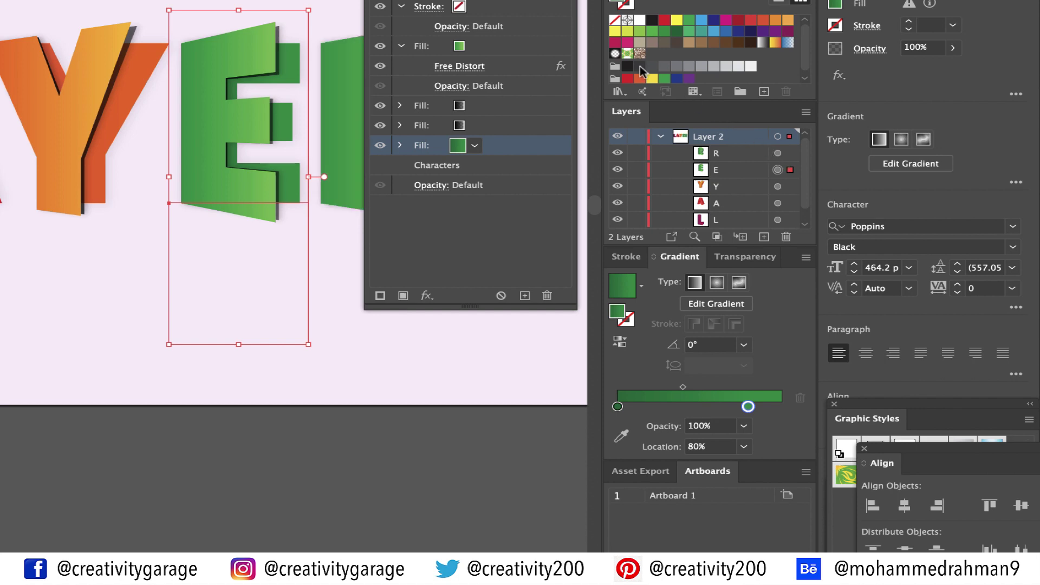
Set the first gradient stop of the R's Free Distort fill to blue, RGB 27, 117, 188.
{"action": "key", "text": "shift+F6"}
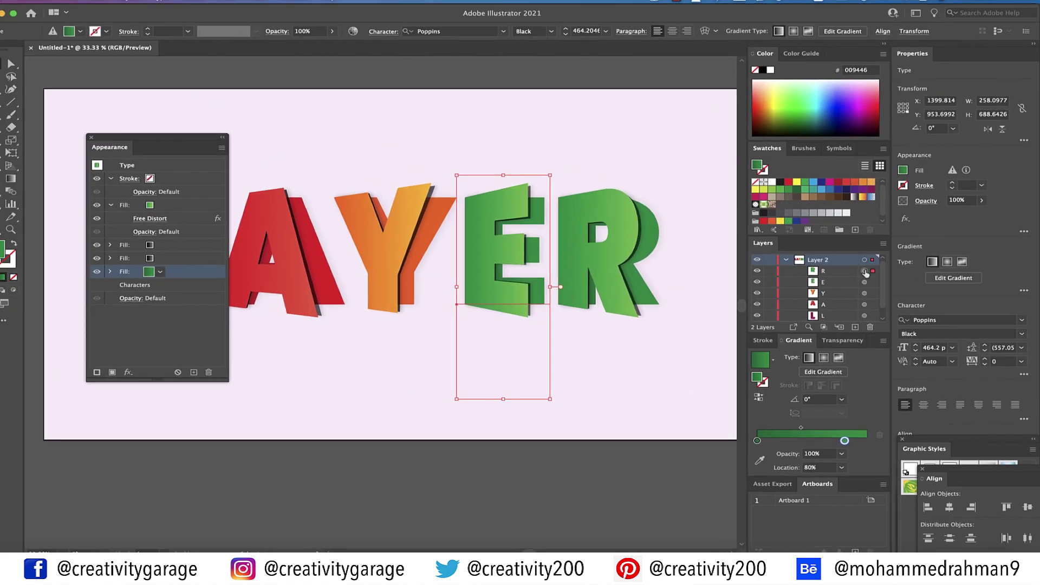
{"action": "left_click", "coordinate": [865, 272]}
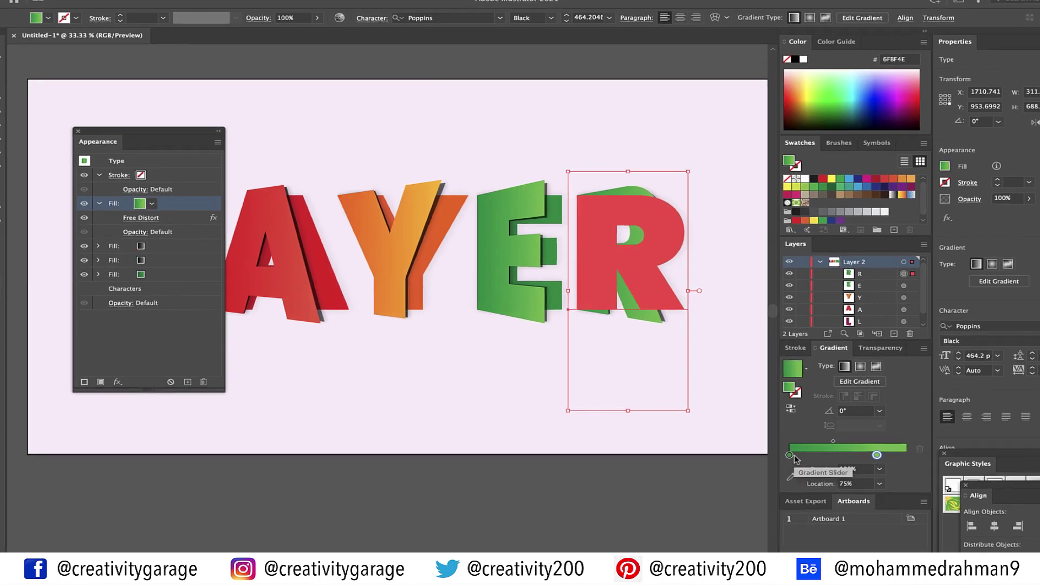
{"action": "double_click", "coordinate": [790, 455]}
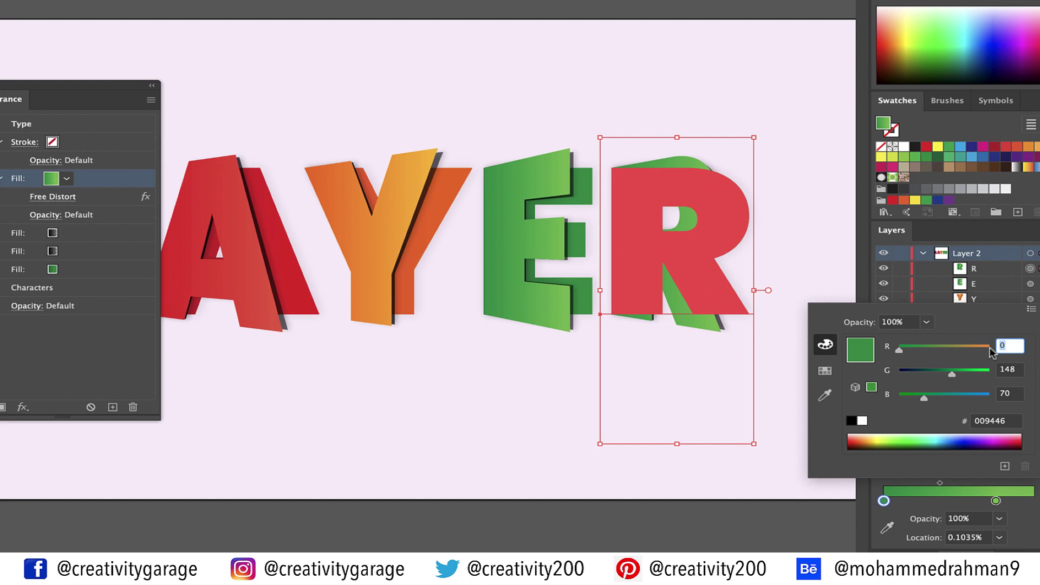
{"action": "type", "text": "27"}
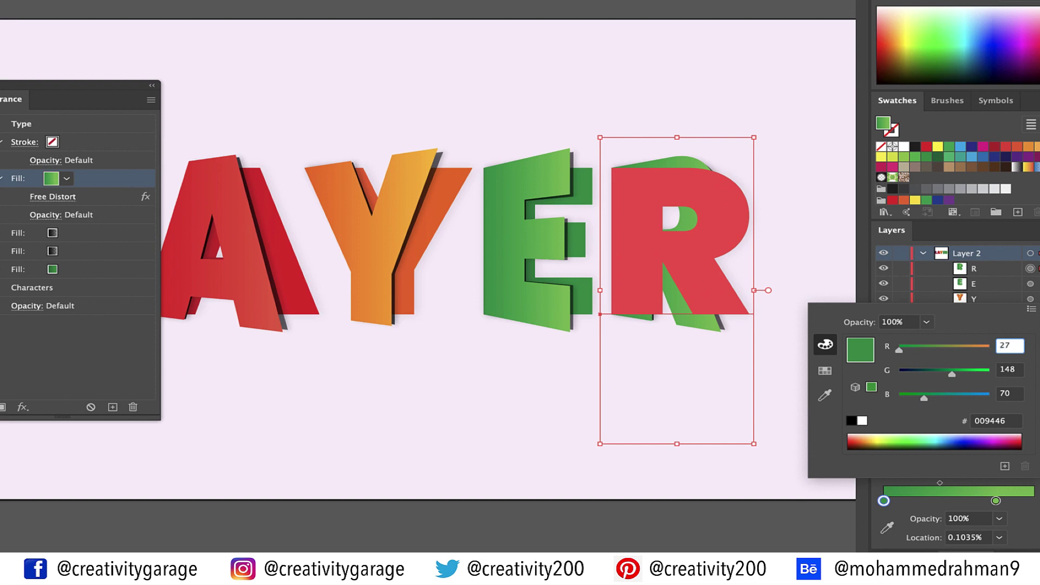
{"action": "key", "text": "Tab"}
{"action": "type", "text": "117"}
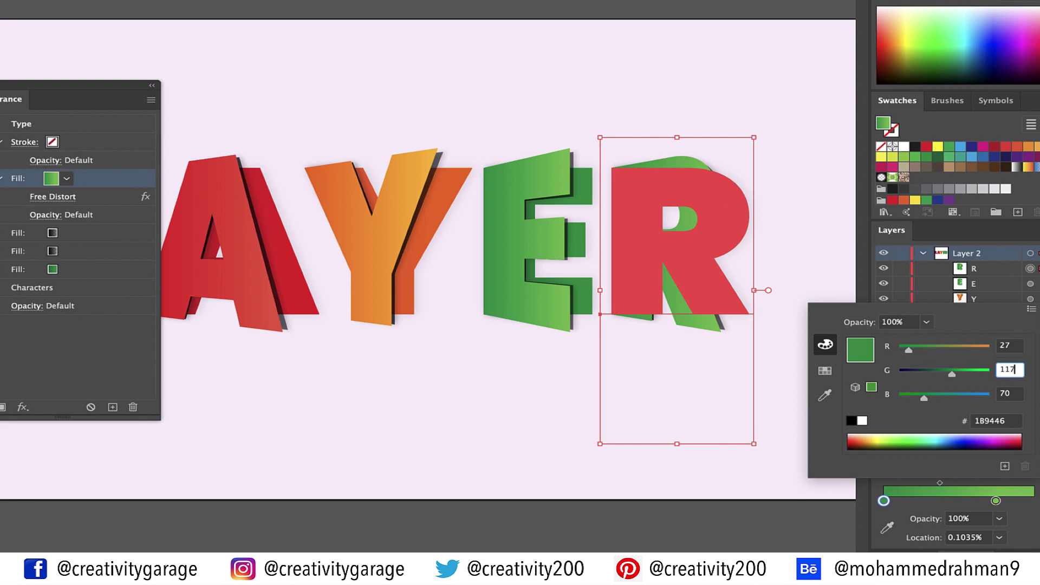
{"action": "key", "text": "Tab"}
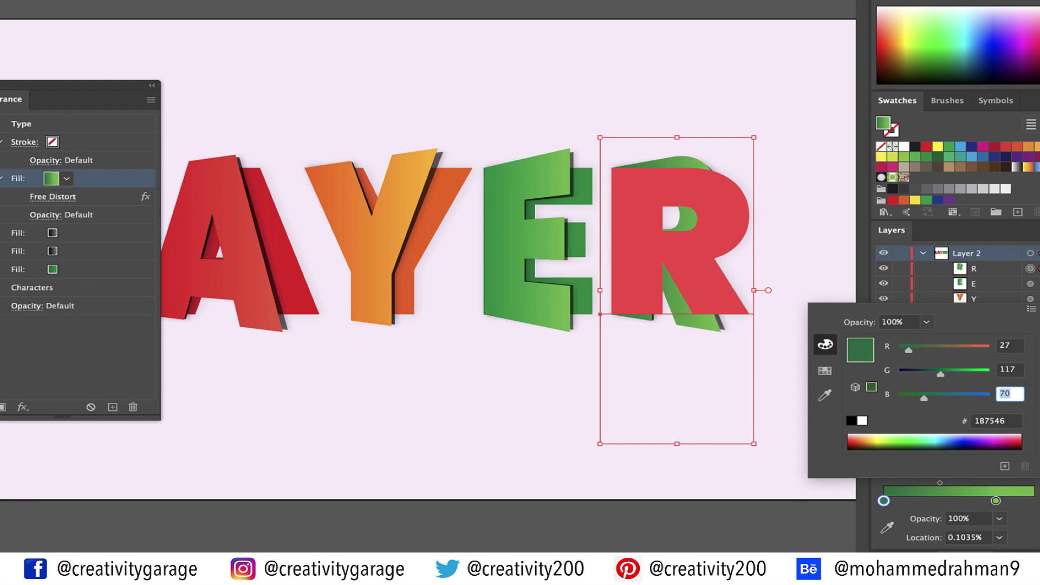
{"action": "type", "text": "188"}
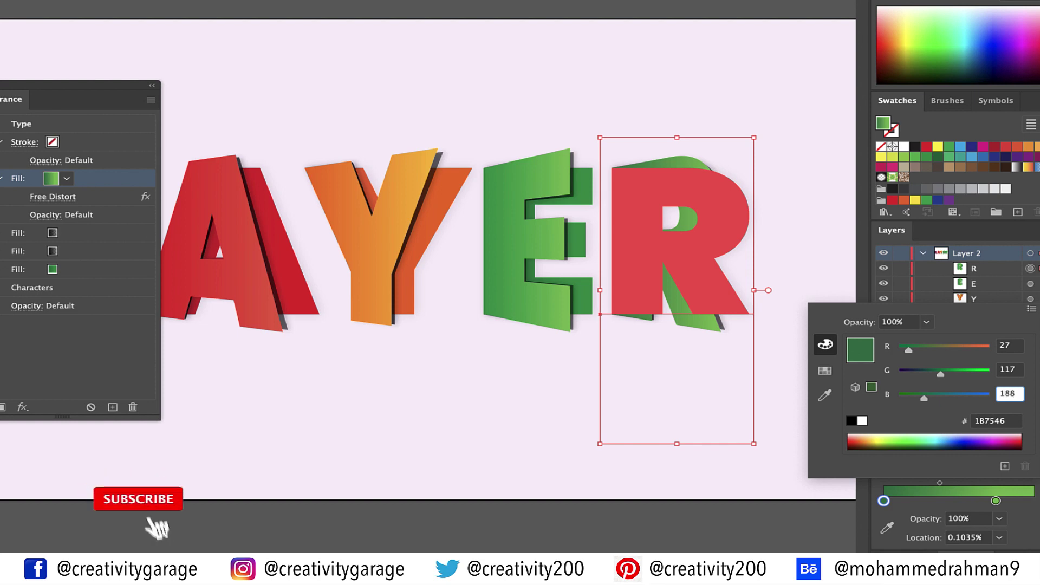
{"action": "key", "text": "Return"}
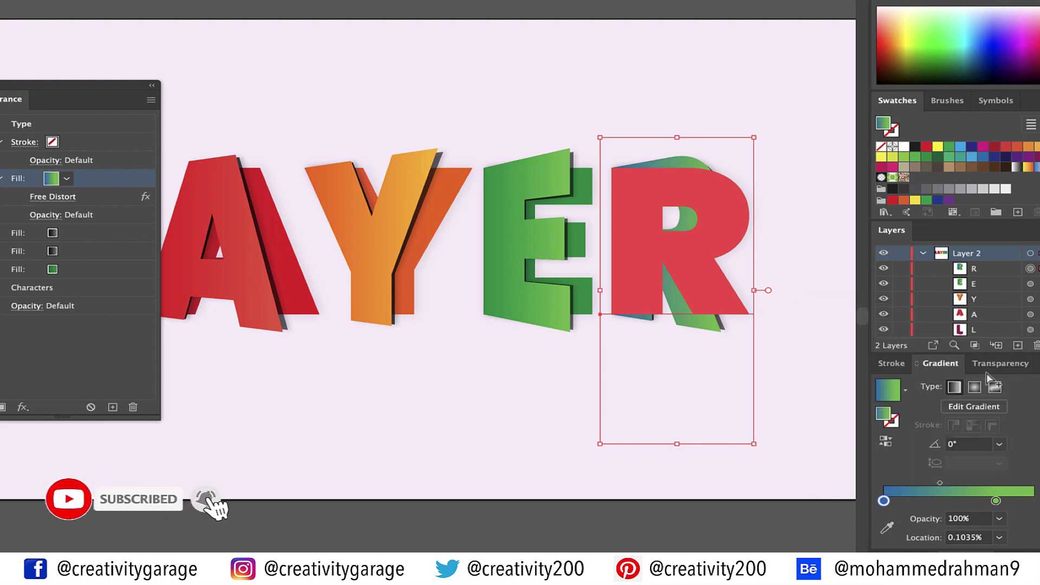
Set the location of the first gradient stop in the R's Free Distort fill to 0%.
{"action": "left_click", "coordinate": [959, 537]}
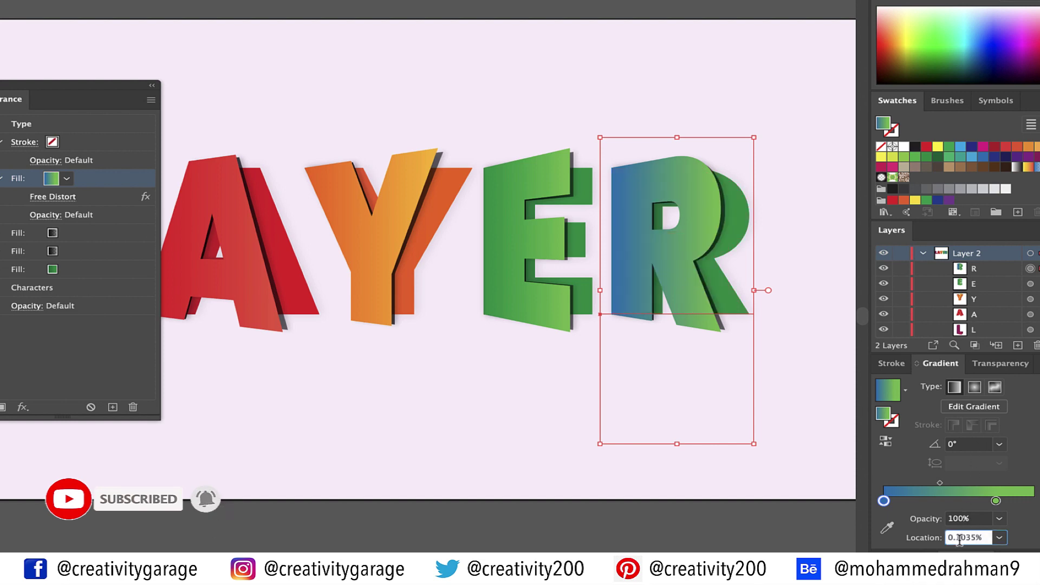
{"action": "double_click", "coordinate": [959, 538]}
{"action": "type", "text": "0"}
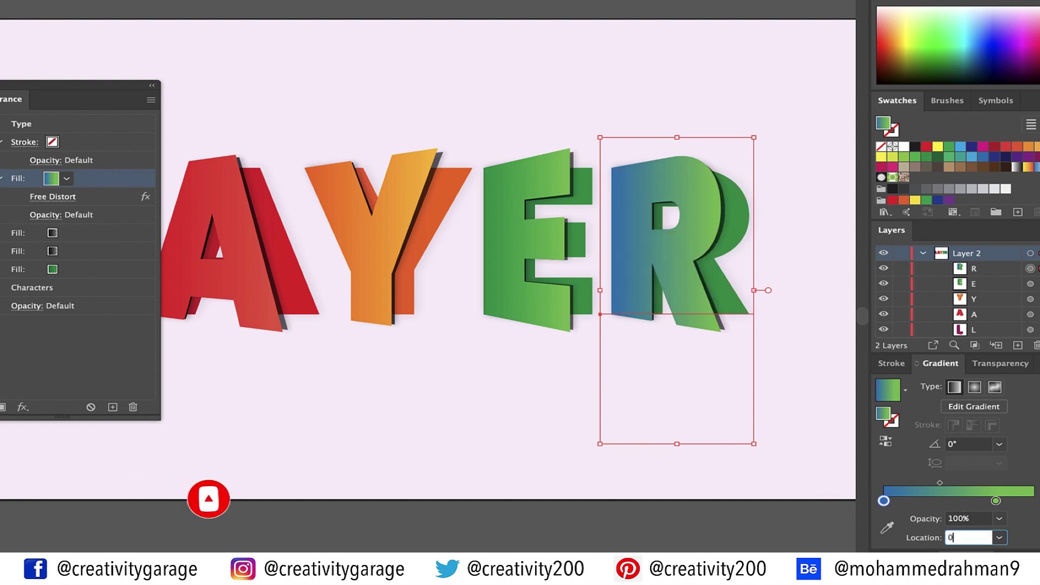
{"action": "key", "text": "Return"}
Set the second gradient stop of the R's Free Distort fill to light blue, RGB 39, 170, 225.
{"action": "double_click", "coordinate": [996, 500]}
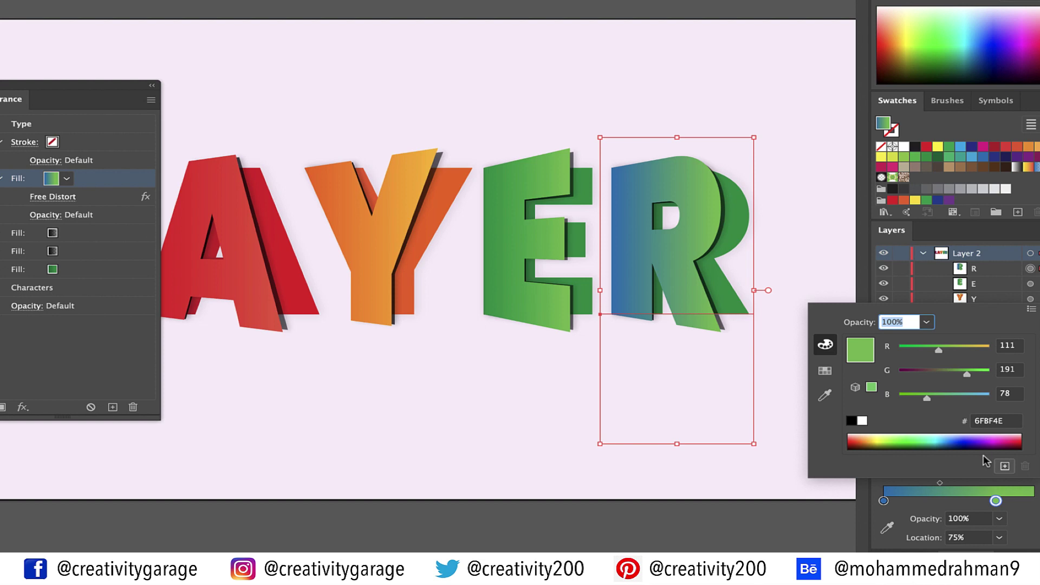
{"action": "double_click", "coordinate": [1009, 345]}
{"action": "type", "text": "39"}
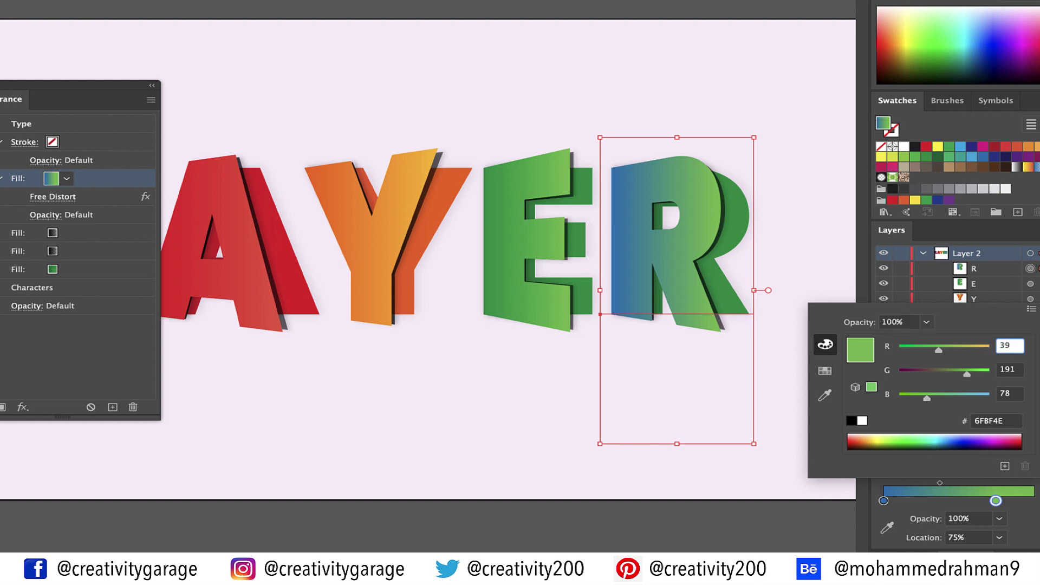
{"action": "key", "text": "Tab"}
{"action": "type", "text": "17"}
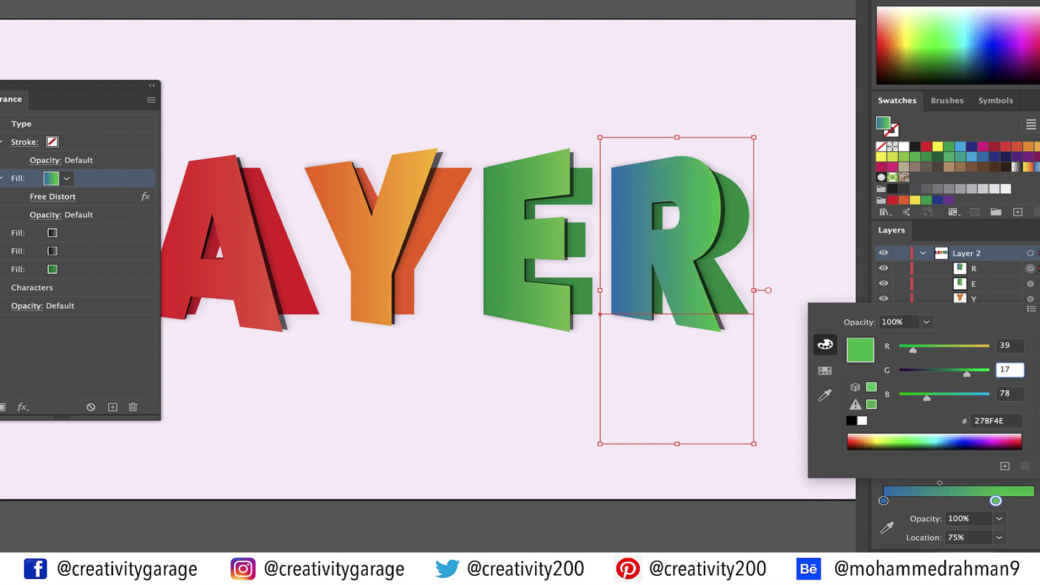
{"action": "type", "text": "0"}
{"action": "key", "text": "Tab"}
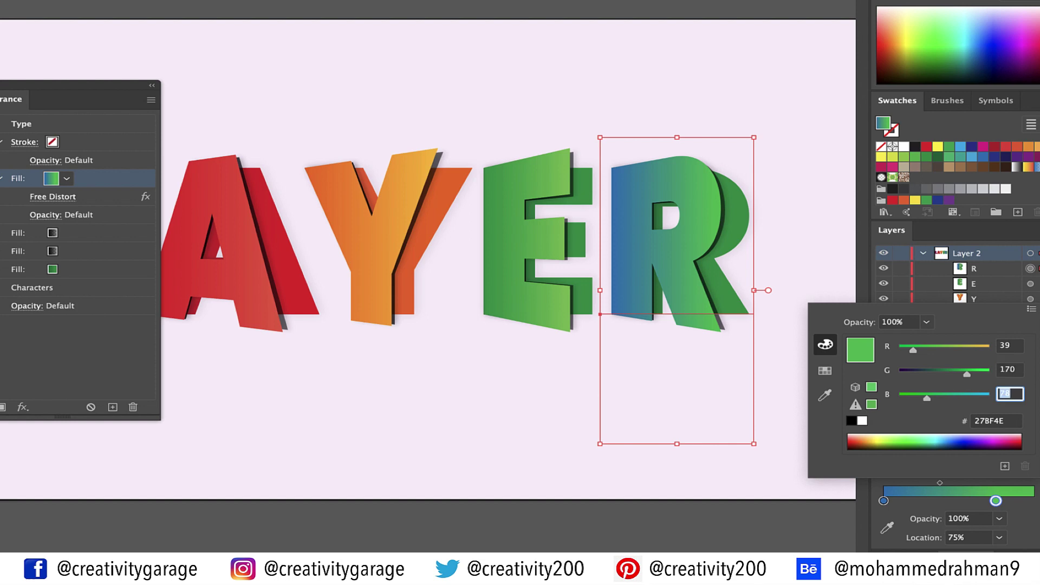
{"action": "type", "text": "226"}
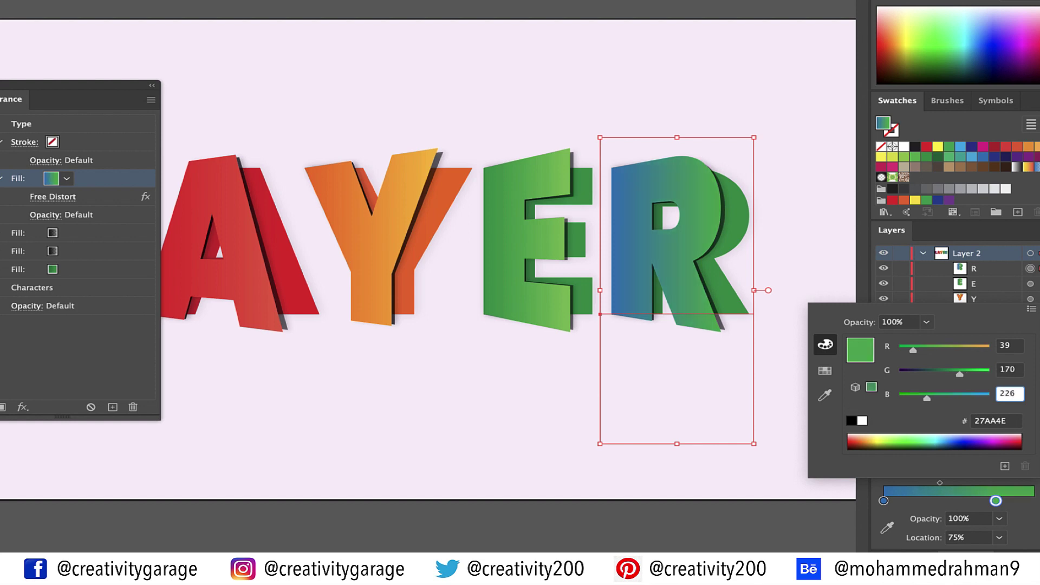
{"action": "key", "text": "BackSpace"}
{"action": "type", "text": "5"}
{"action": "key", "text": "Return"}
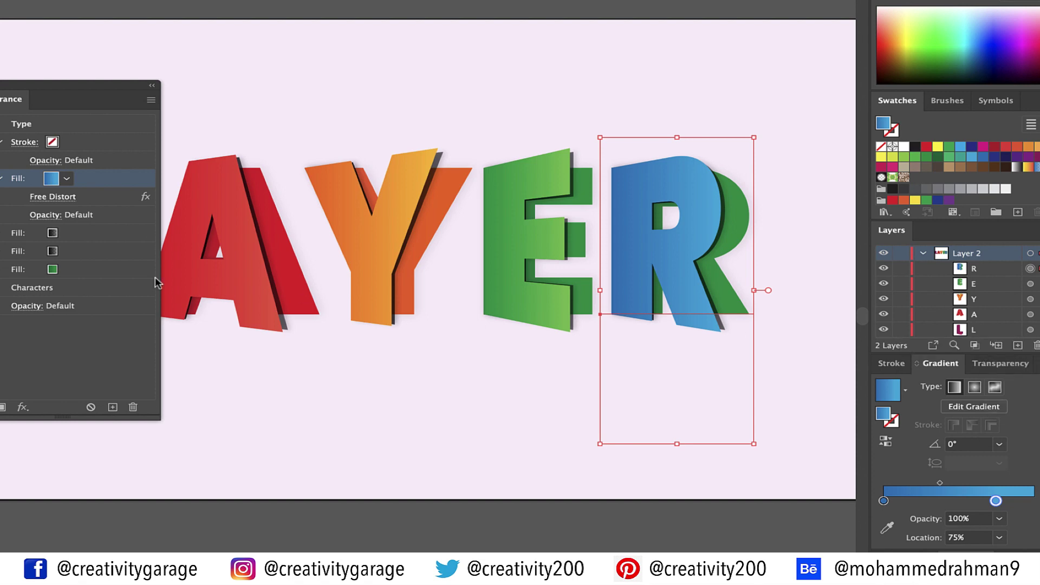
Recolour the first gradient stop of the R's bottom fill dark blue, RGB 43, 57, 144.
{"action": "left_click", "coordinate": [52, 269]}
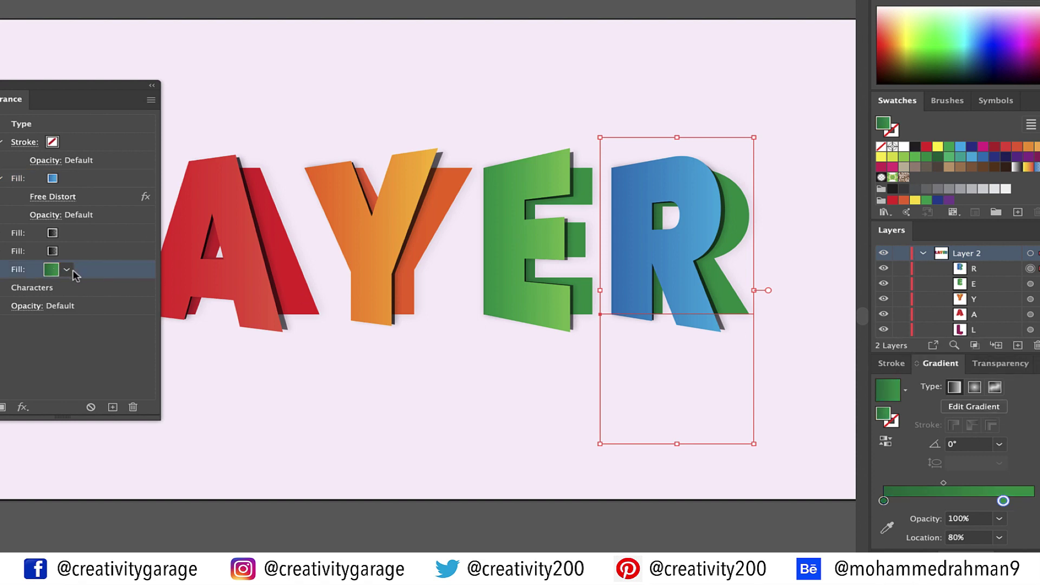
{"action": "double_click", "coordinate": [883, 501]}
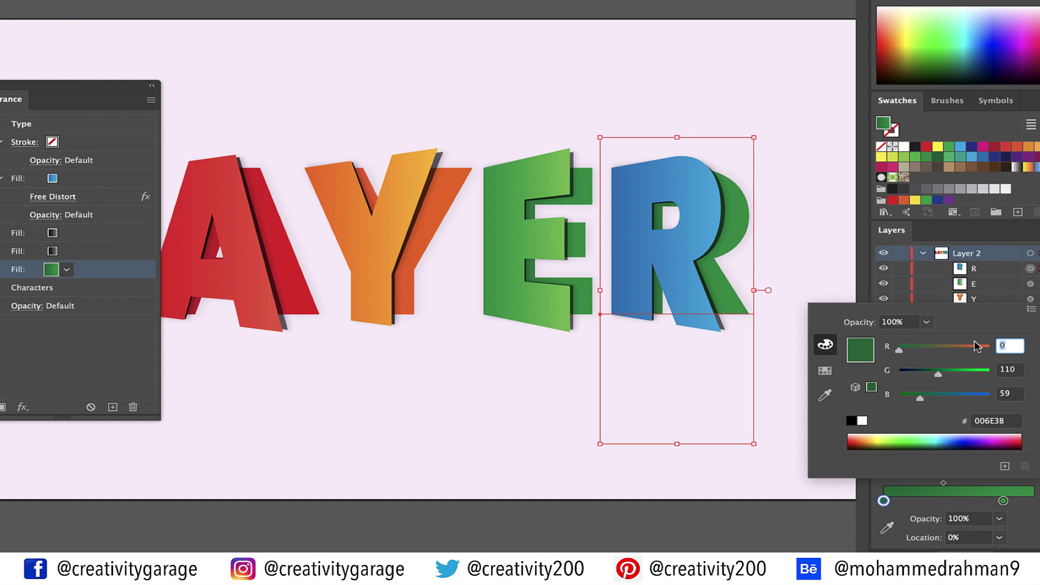
{"action": "type", "text": "43"}
{"action": "key", "text": "Tab"}
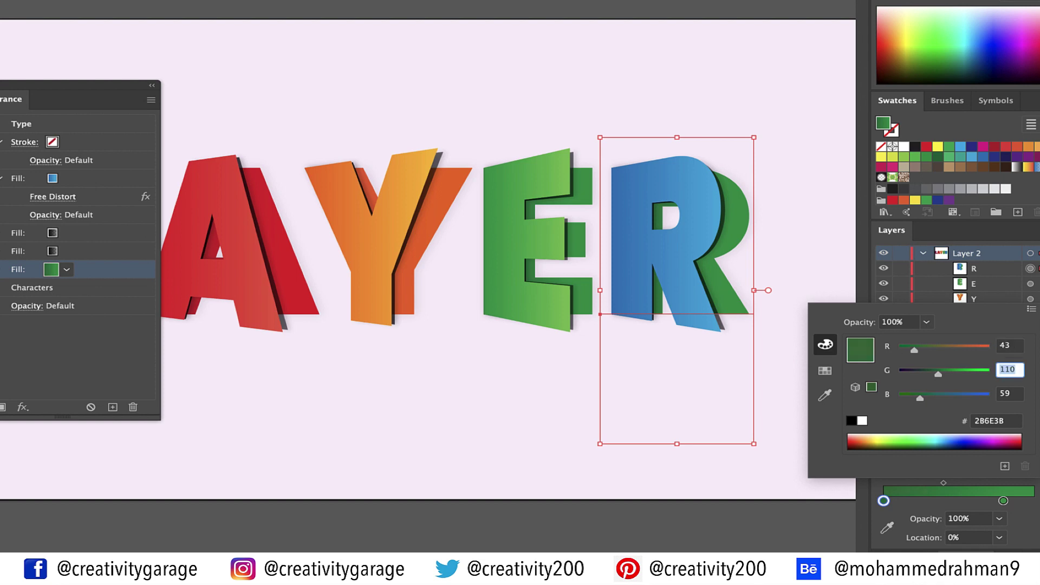
{"action": "type", "text": "57"}
{"action": "key", "text": "Tab"}
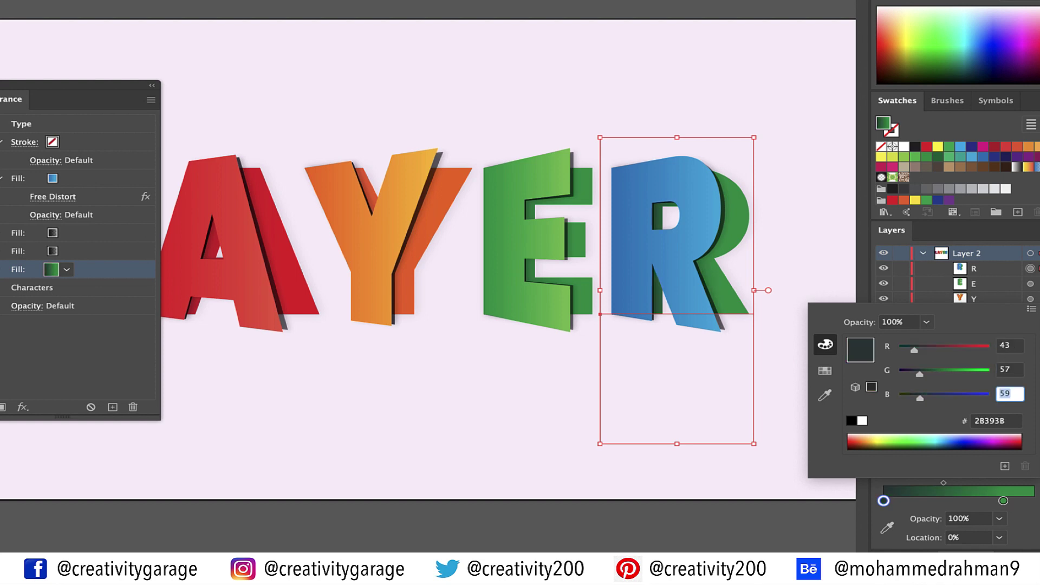
{"action": "type", "text": "144"}
{"action": "key", "text": "Return"}
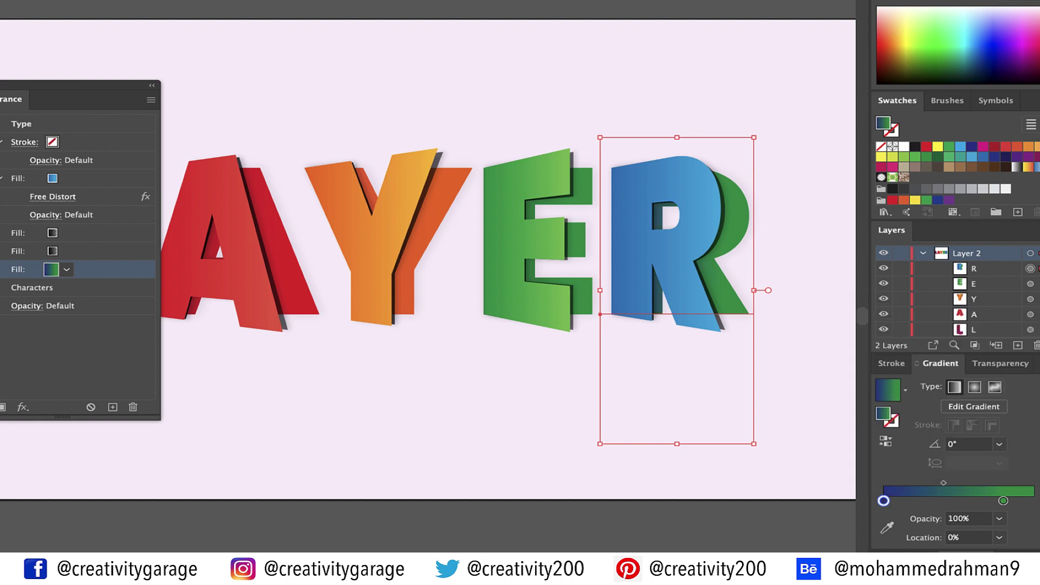
Set the second gradient stop of the R's bottom fill to RGB 27, 117, 188.
{"action": "double_click", "coordinate": [1003, 501]}
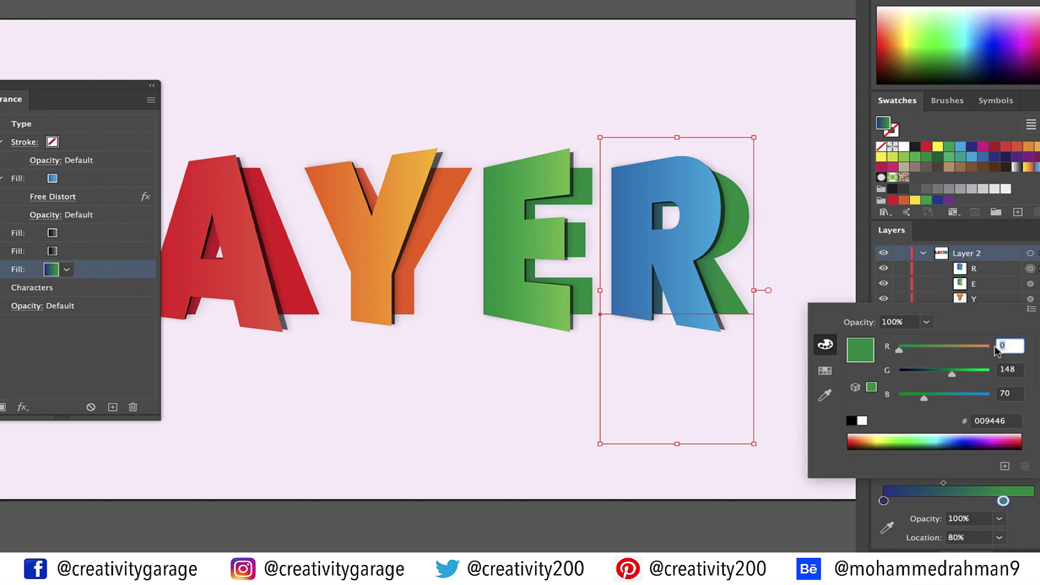
{"action": "type", "text": "27"}
{"action": "key", "text": "Tab"}
{"action": "type", "text": "117"}
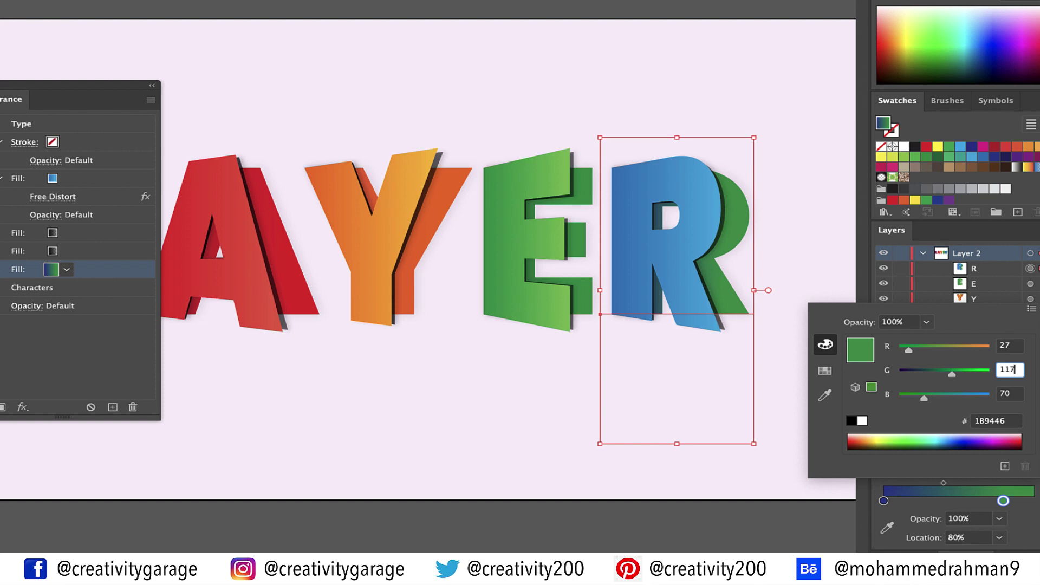
{"action": "key", "text": "Tab"}
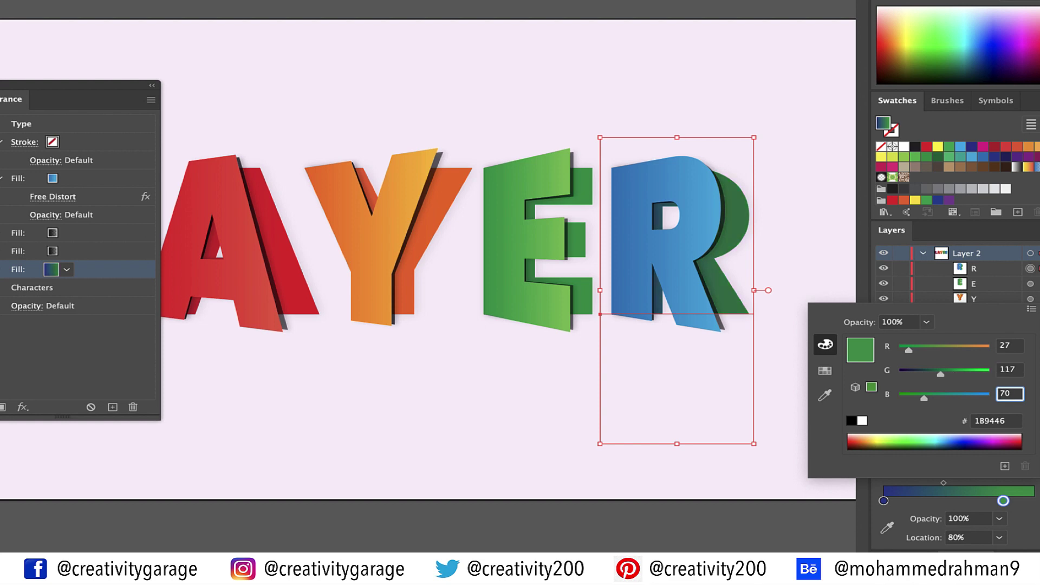
{"action": "type", "text": "1"}
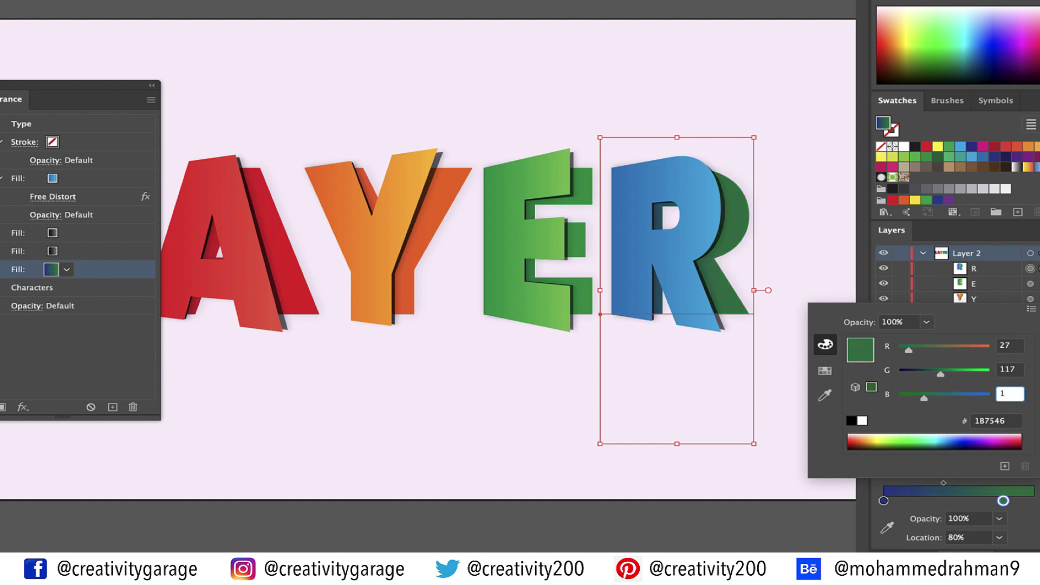
{"action": "type", "text": "88"}
{"action": "key", "text": "Return"}
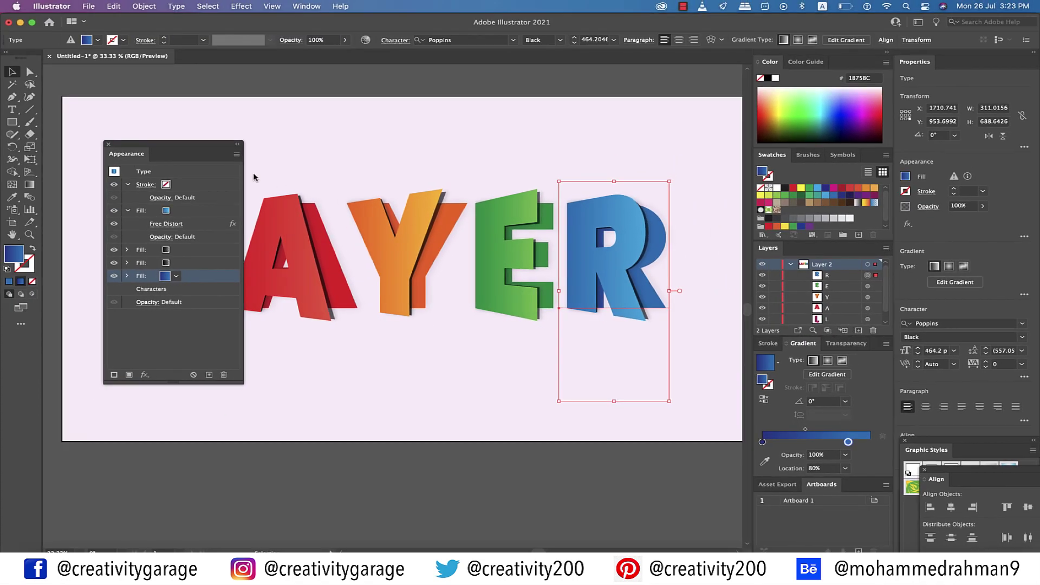
Dock the floating Appearance panel with the Stroke, Gradient and Transparency group, and deselect the letter R.
{"action": "left_click_drag", "start_coordinate": [159, 144], "coordinate": [836, 344]}
{"action": "left_click", "coordinate": [156, 149]}
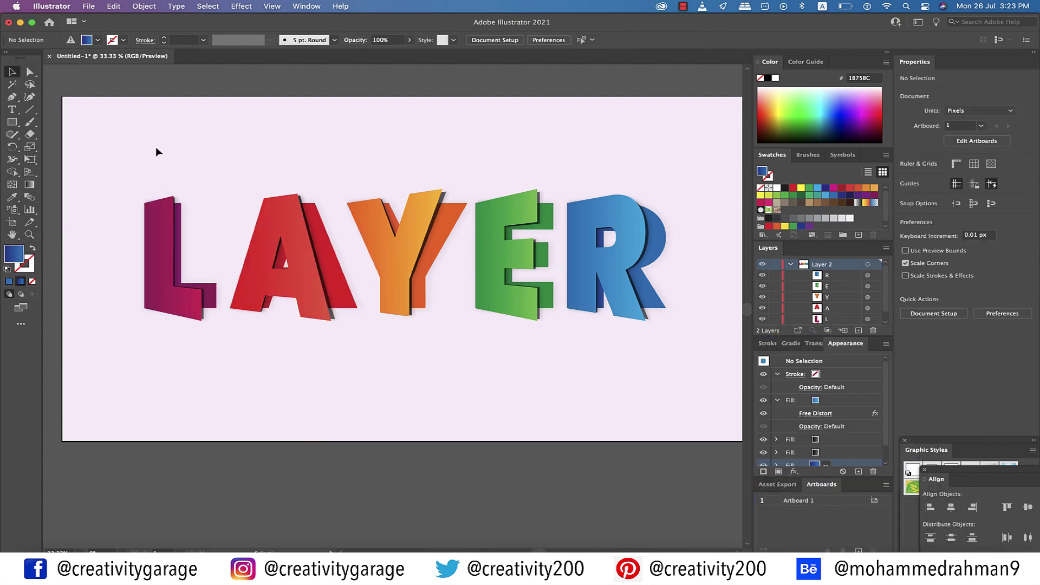